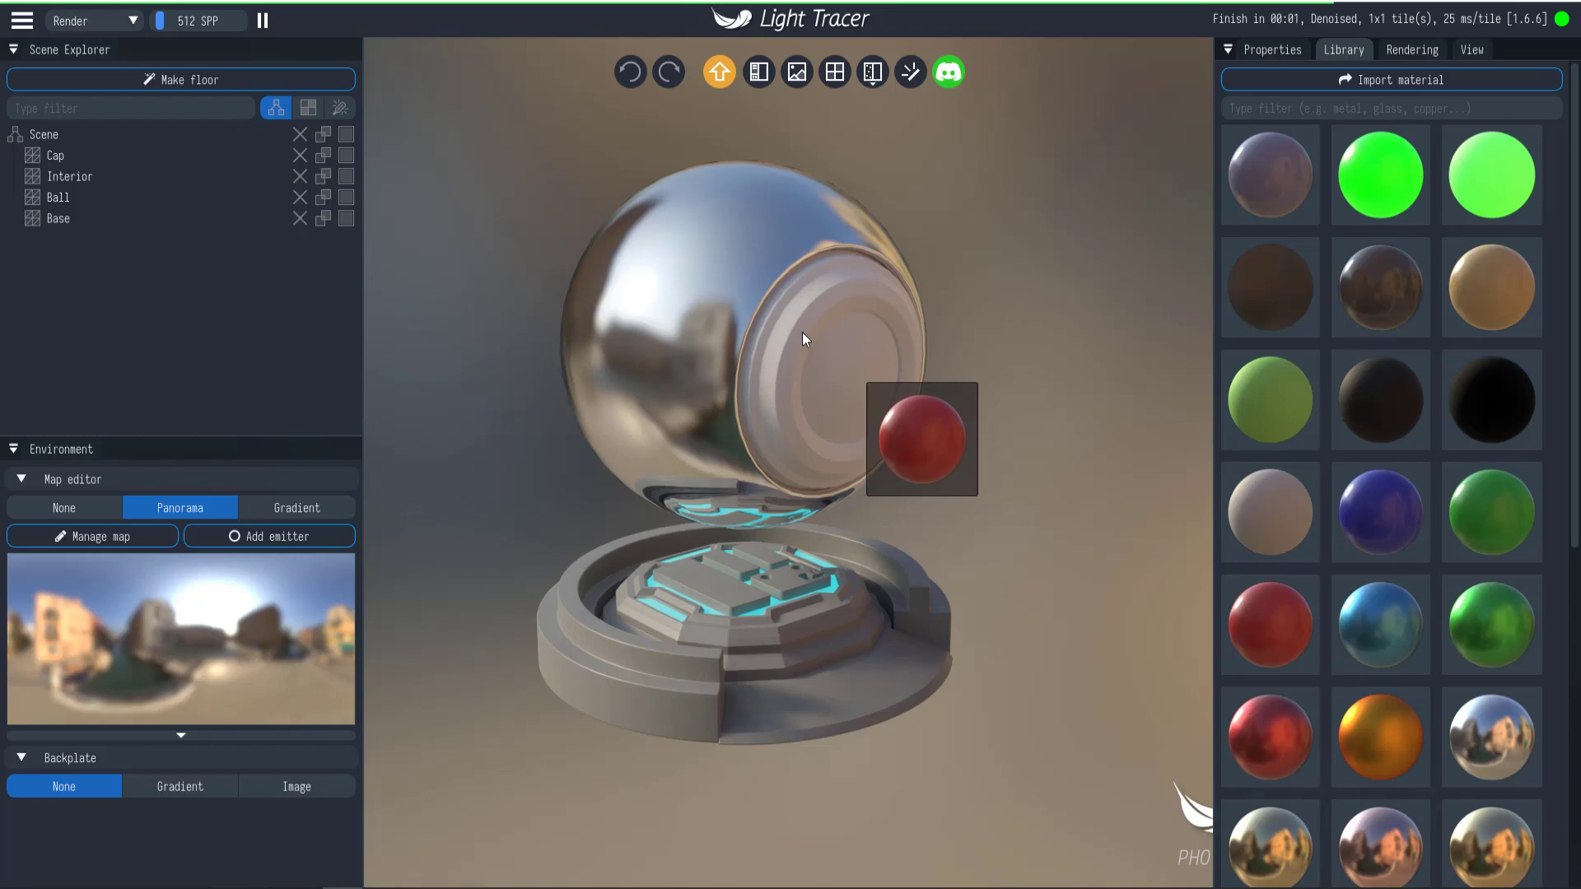
# Step: Apply the red library material to the ball's round cap and the copper-coloured metal to the base
pyautogui.moveTo(805, 338); pyautogui.dragTo(848, 379)
pyautogui.moveTo(848, 379); pyautogui.dragTo(899, 502)
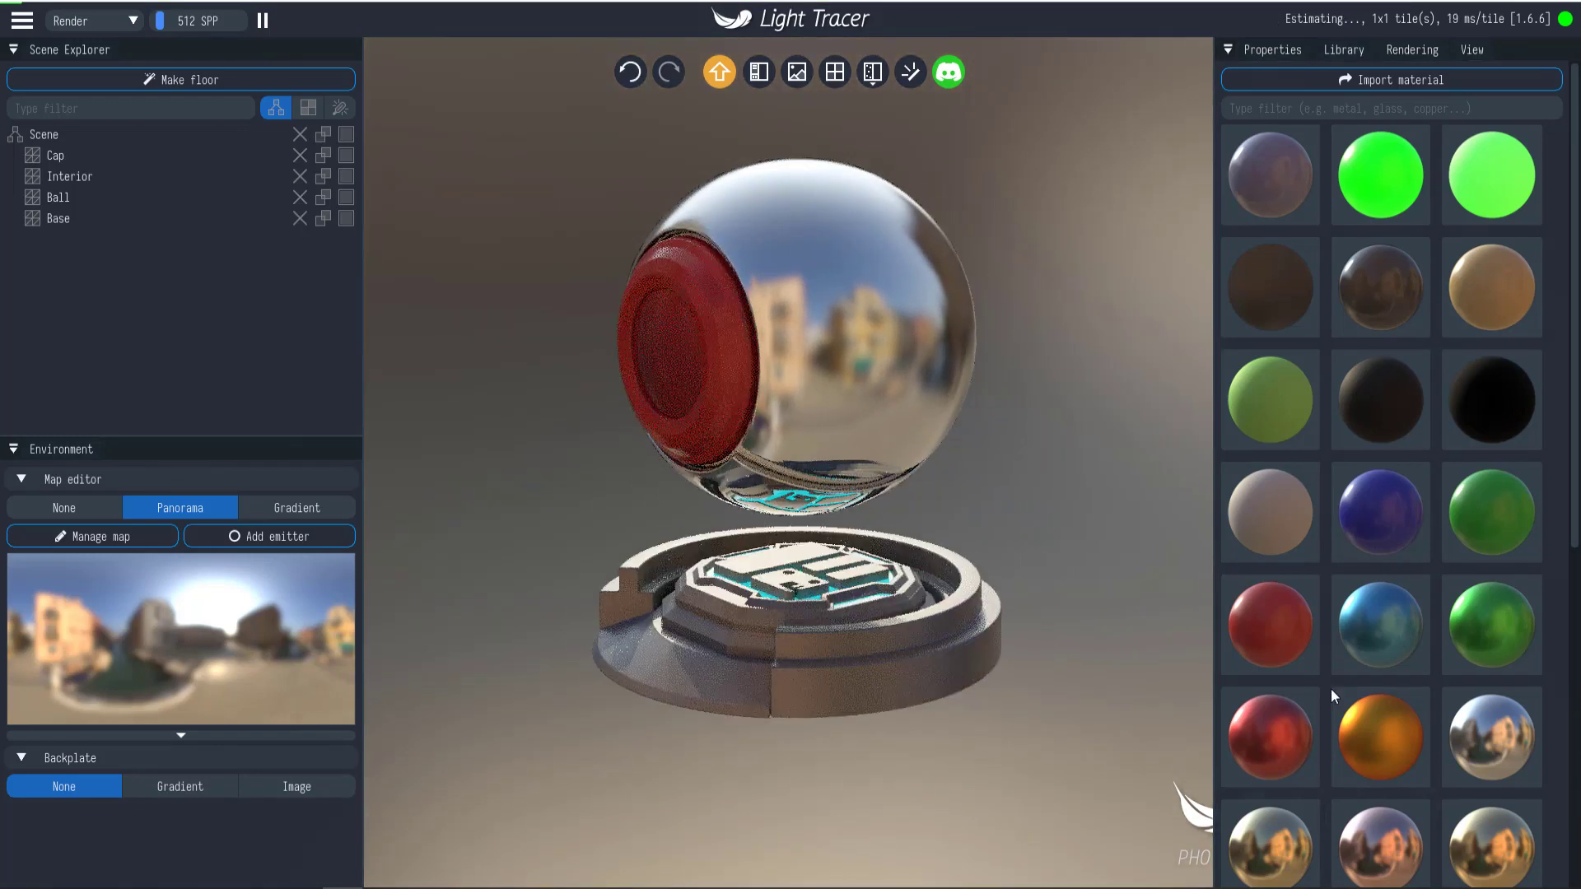
pyautogui.scroll(-5, 1386, 721)
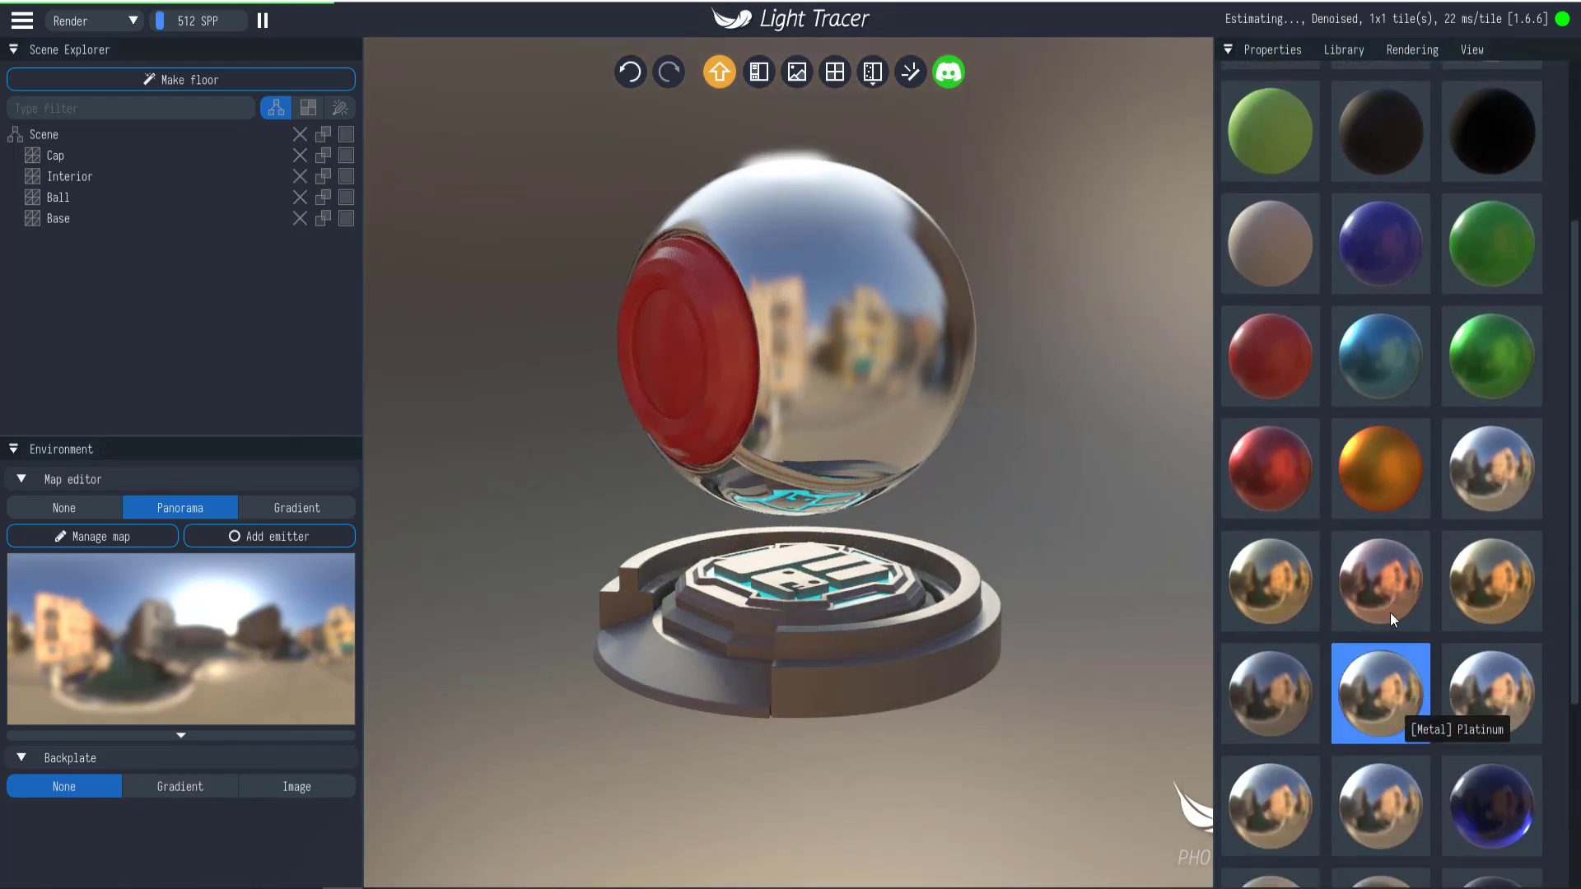
pyautogui.moveTo(905, 638); pyautogui.dragTo(917, 657)
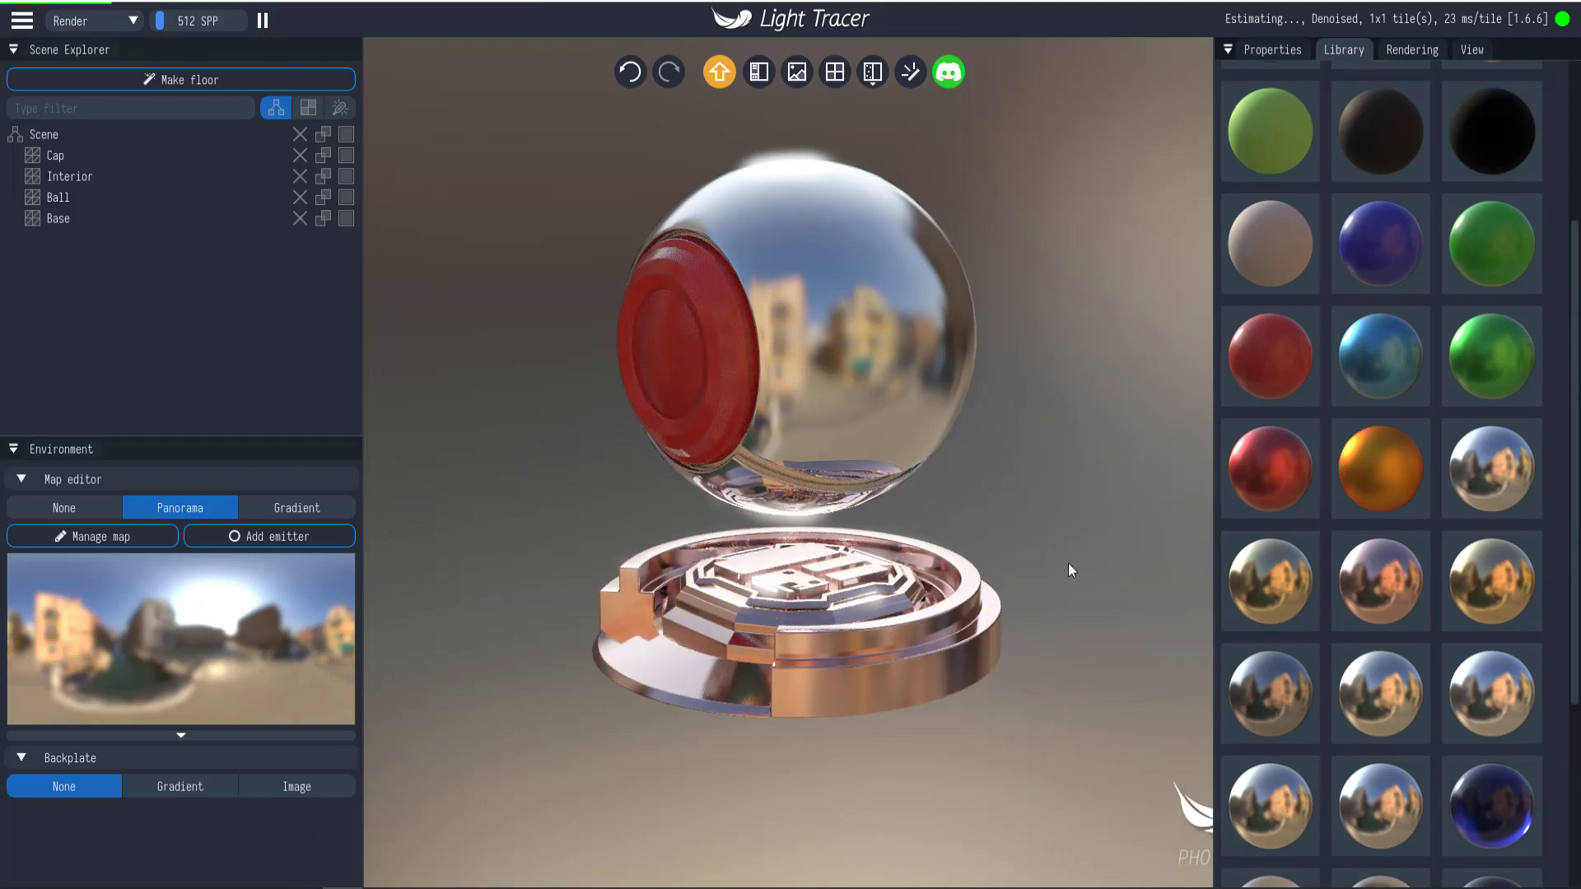
pyautogui.moveTo(1069, 564); pyautogui.dragTo(832, 563)
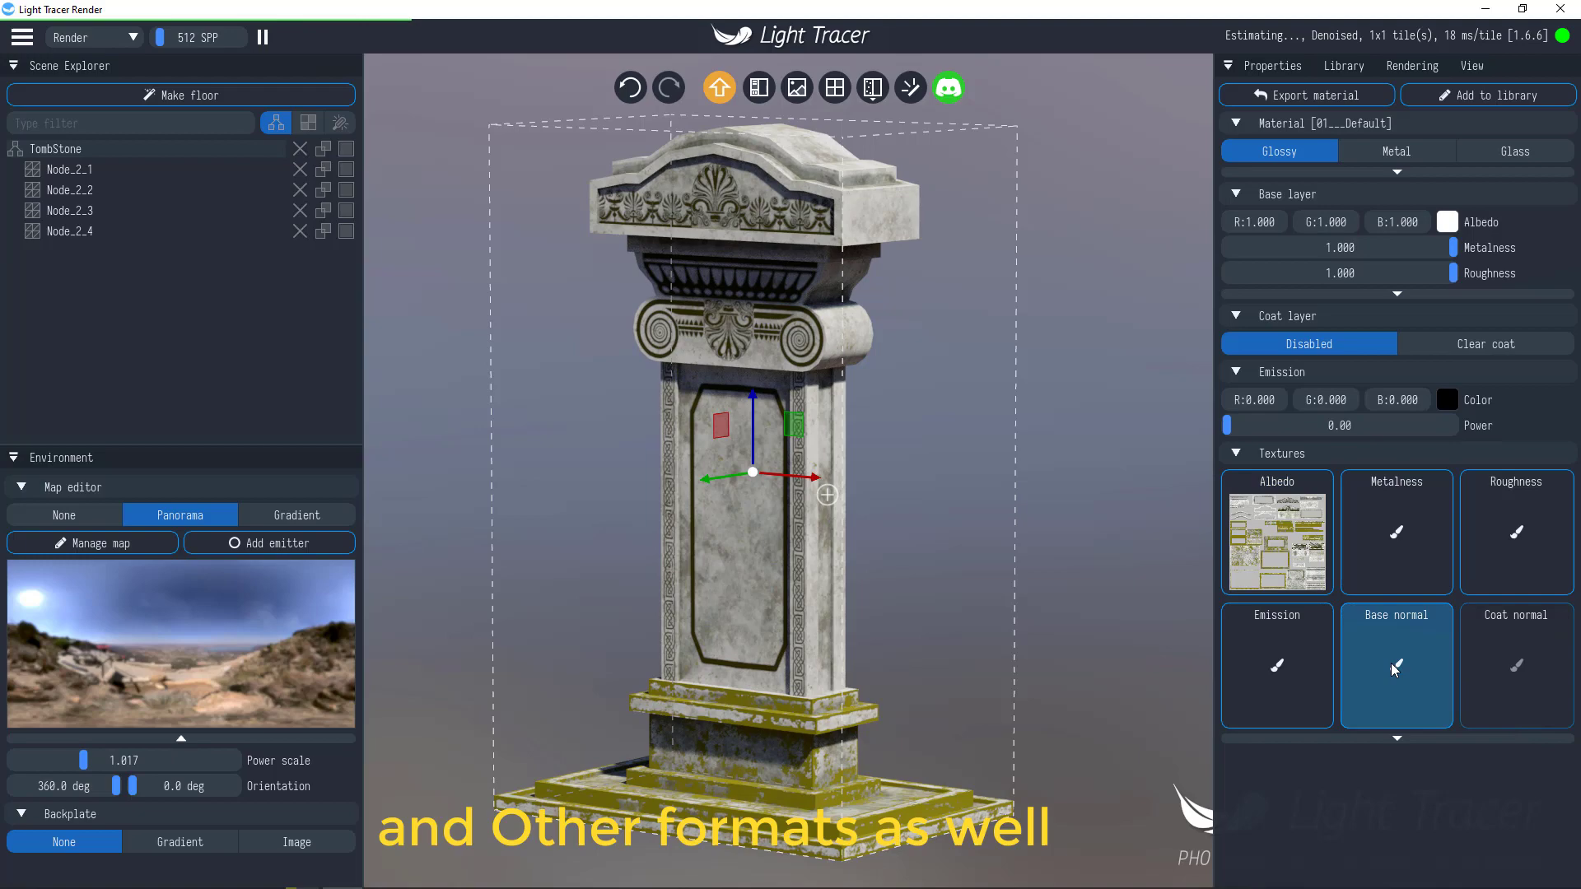
# Step: Load a normal map as the base normal texture of the tombstone's 01___Default material
pyautogui.click(1395, 667)
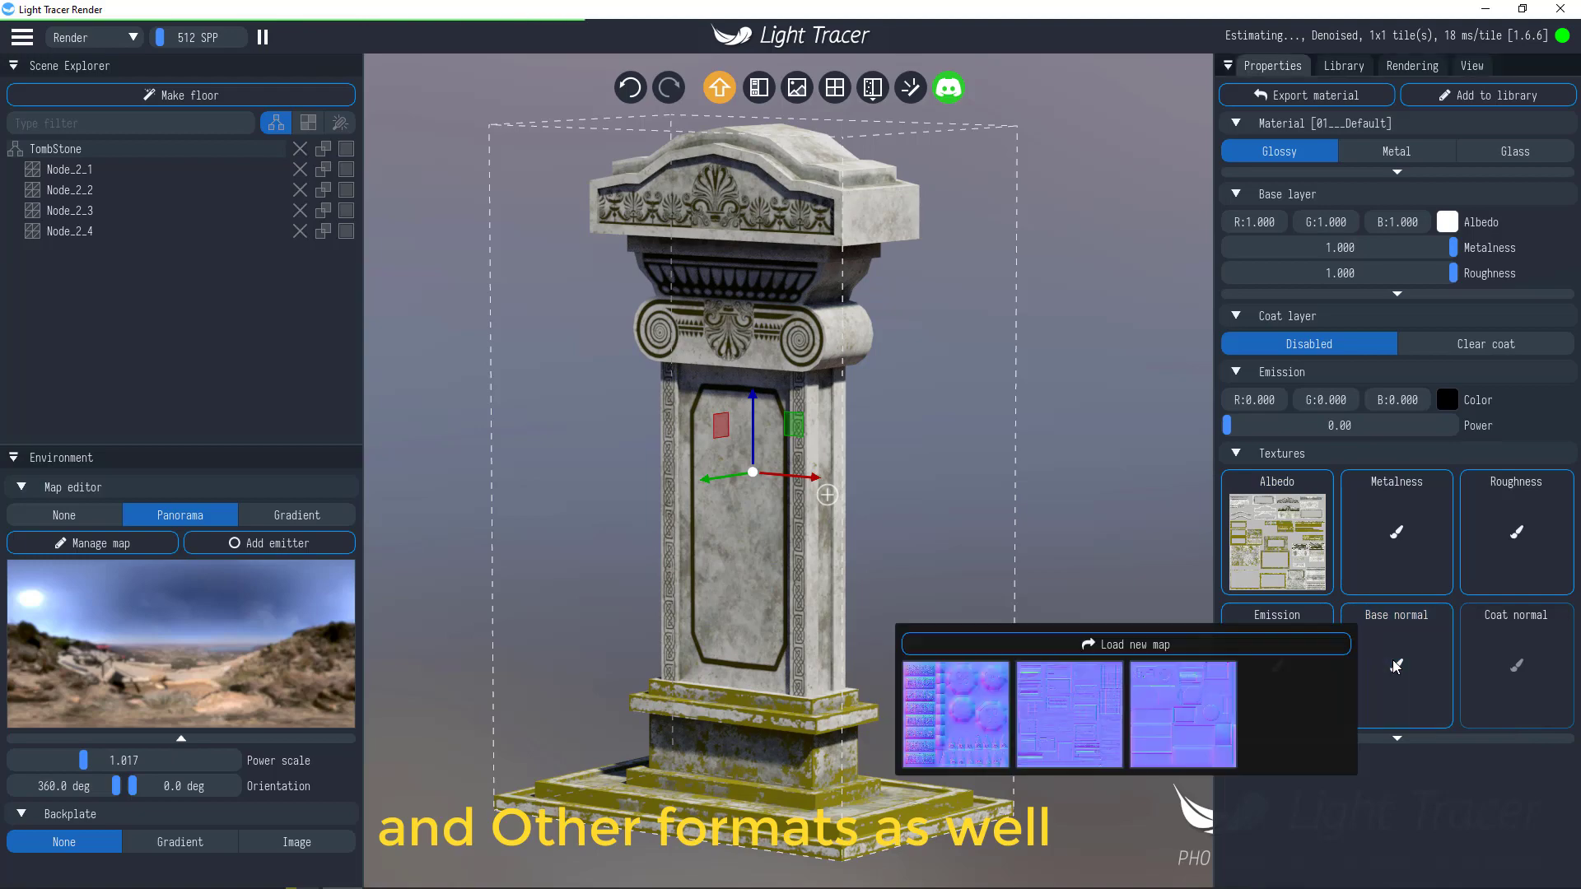
pyautogui.click(1219, 644)
pyautogui.doubleClick(719, 218)
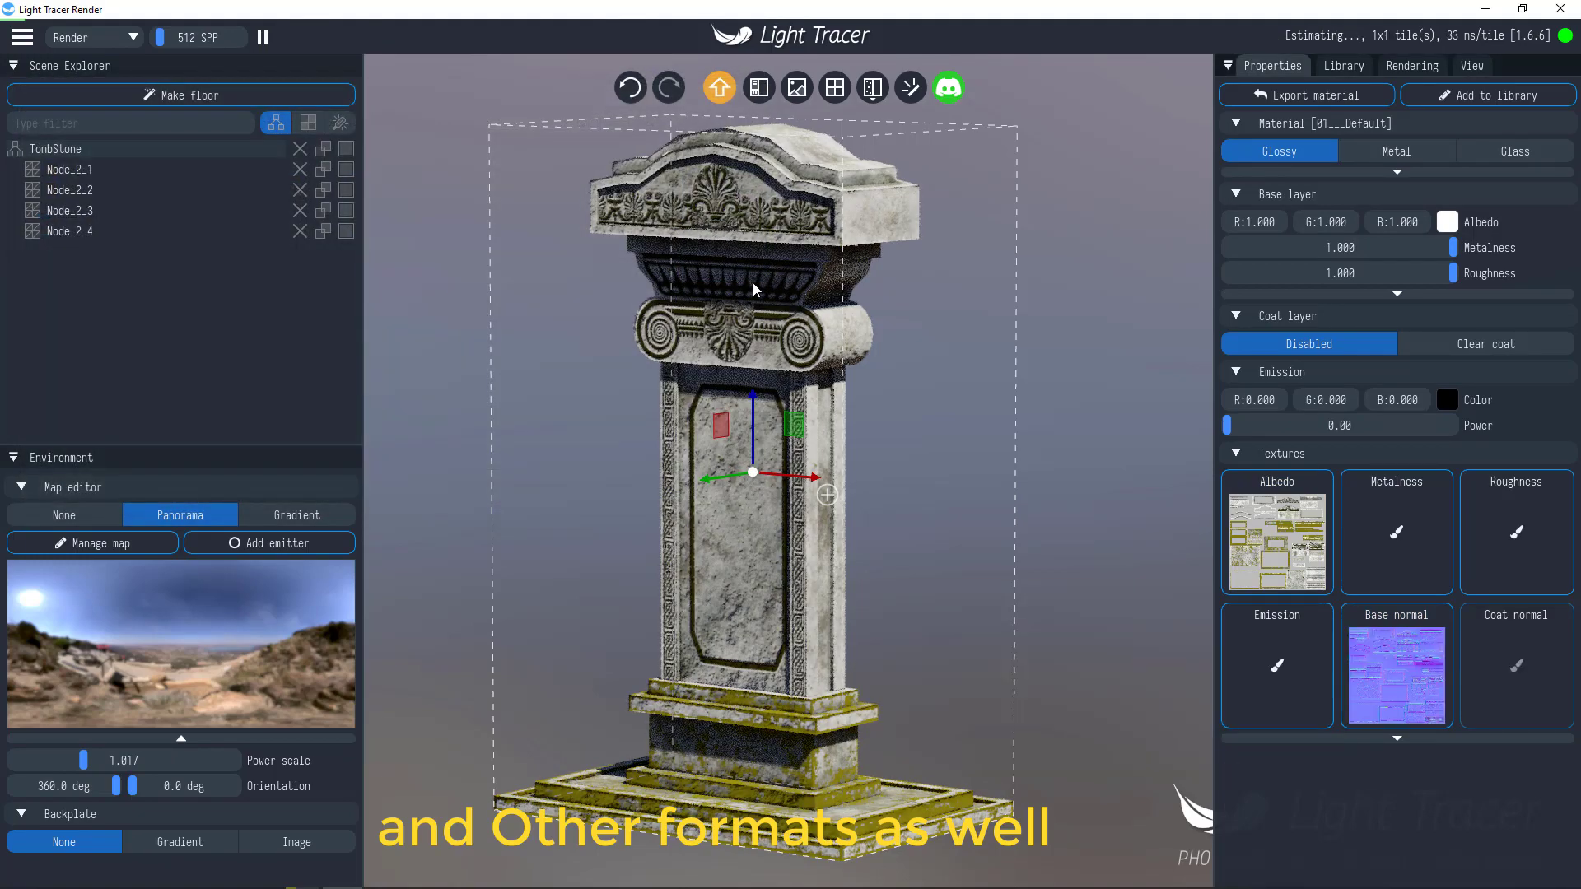
pyautogui.moveTo(873, 491); pyautogui.dragTo(961, 493)
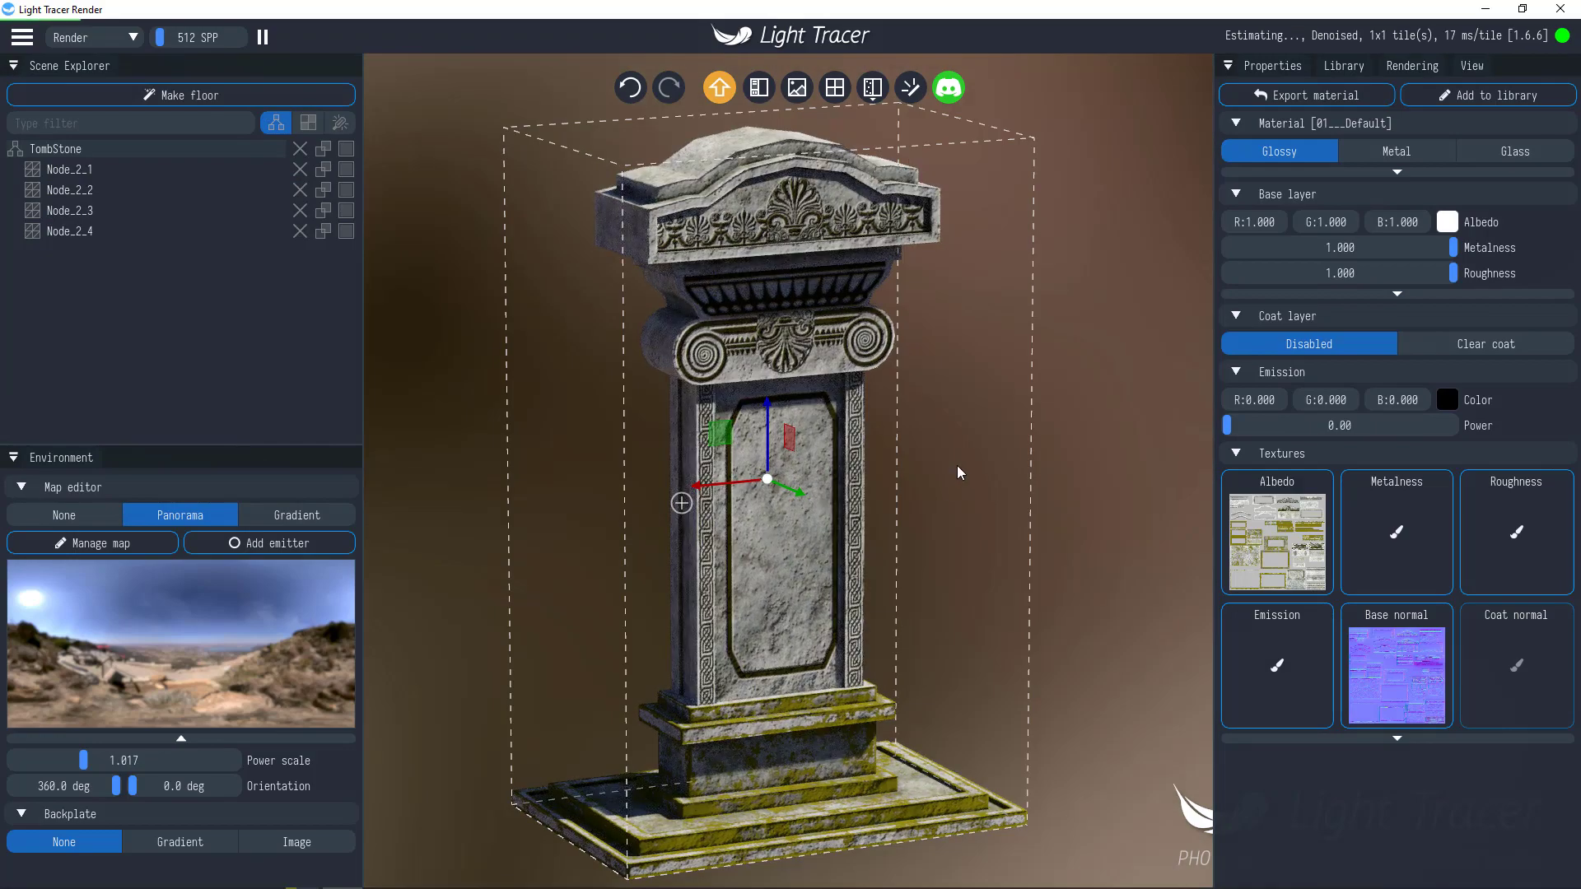
pyautogui.moveTo(760, 472)
pyautogui.mouseDown()
pyautogui.moveTo(782, 462)
pyautogui.moveTo(772, 480)
pyautogui.mouseUp()
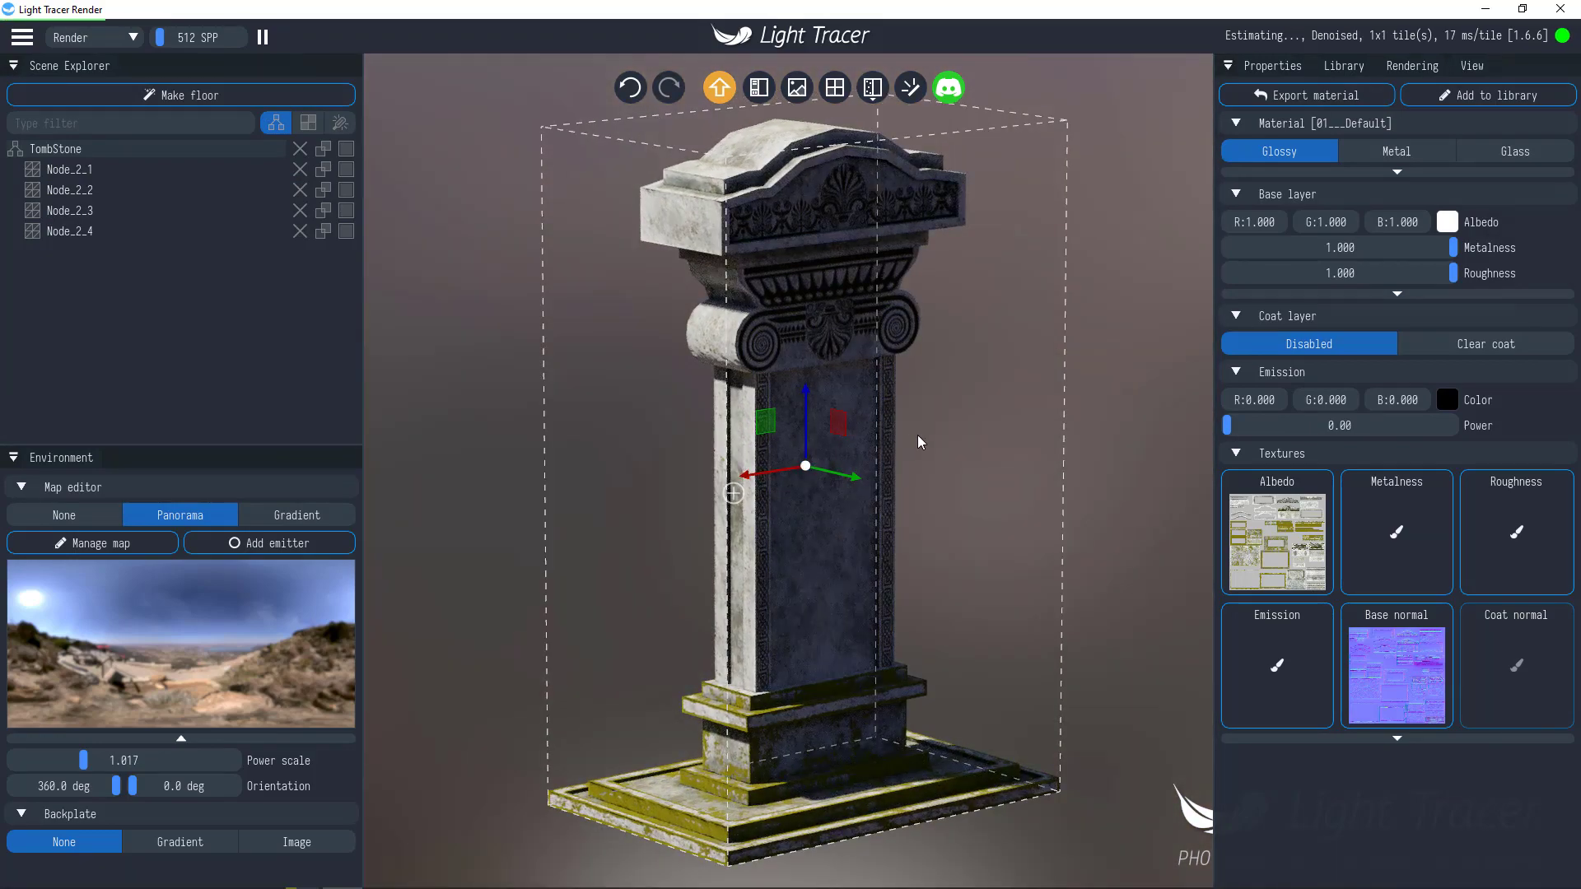
pyautogui.moveTo(901, 432); pyautogui.dragTo(637, 434)
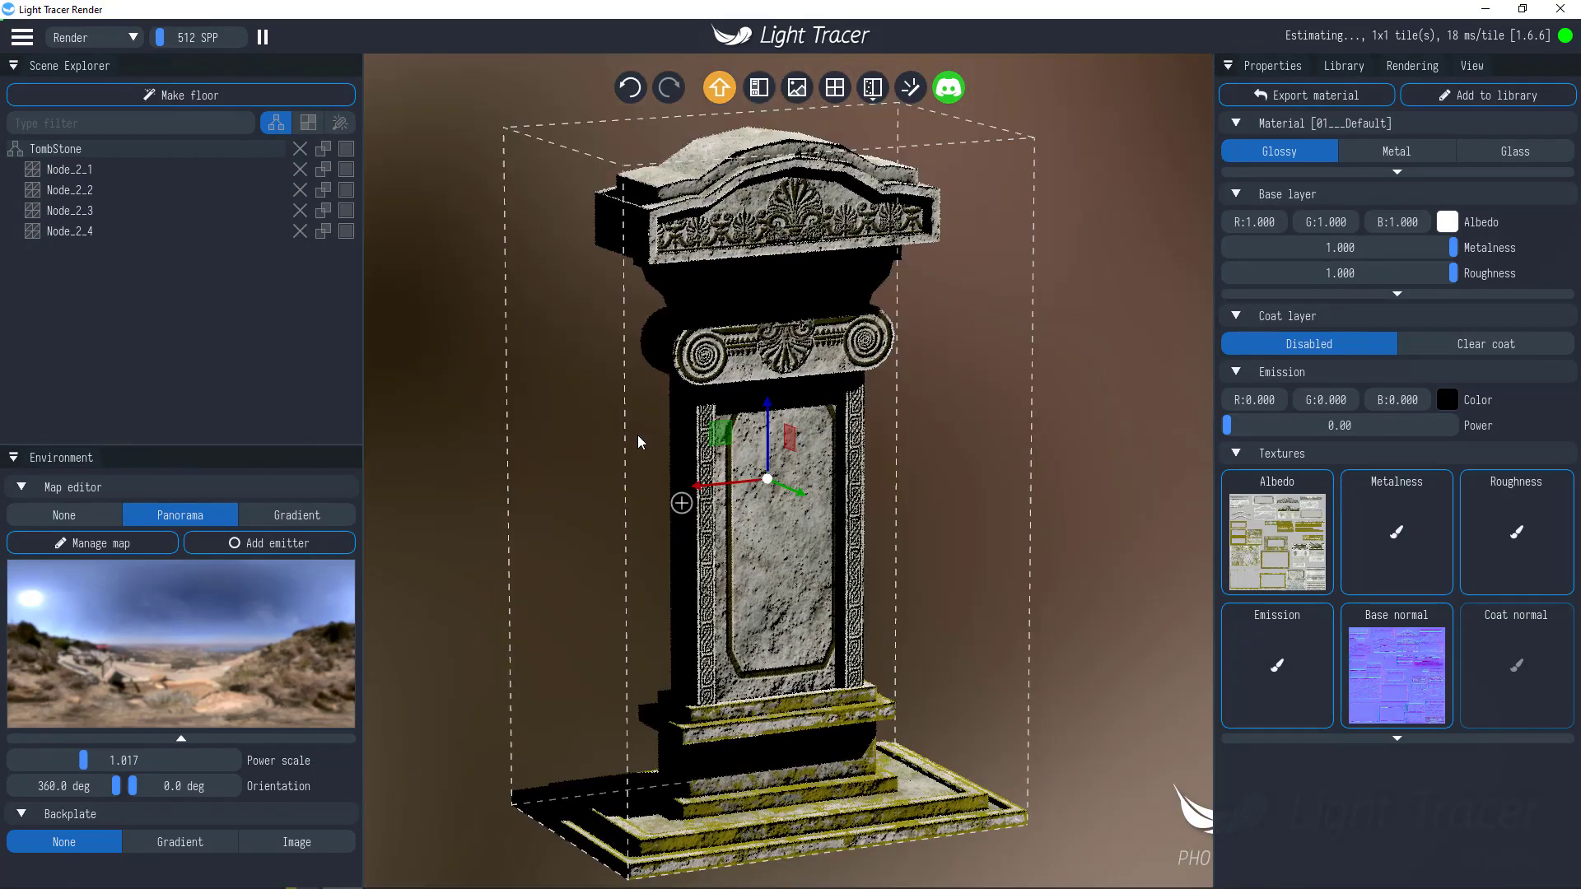
pyautogui.moveTo(936, 535); pyautogui.dragTo(990, 560)
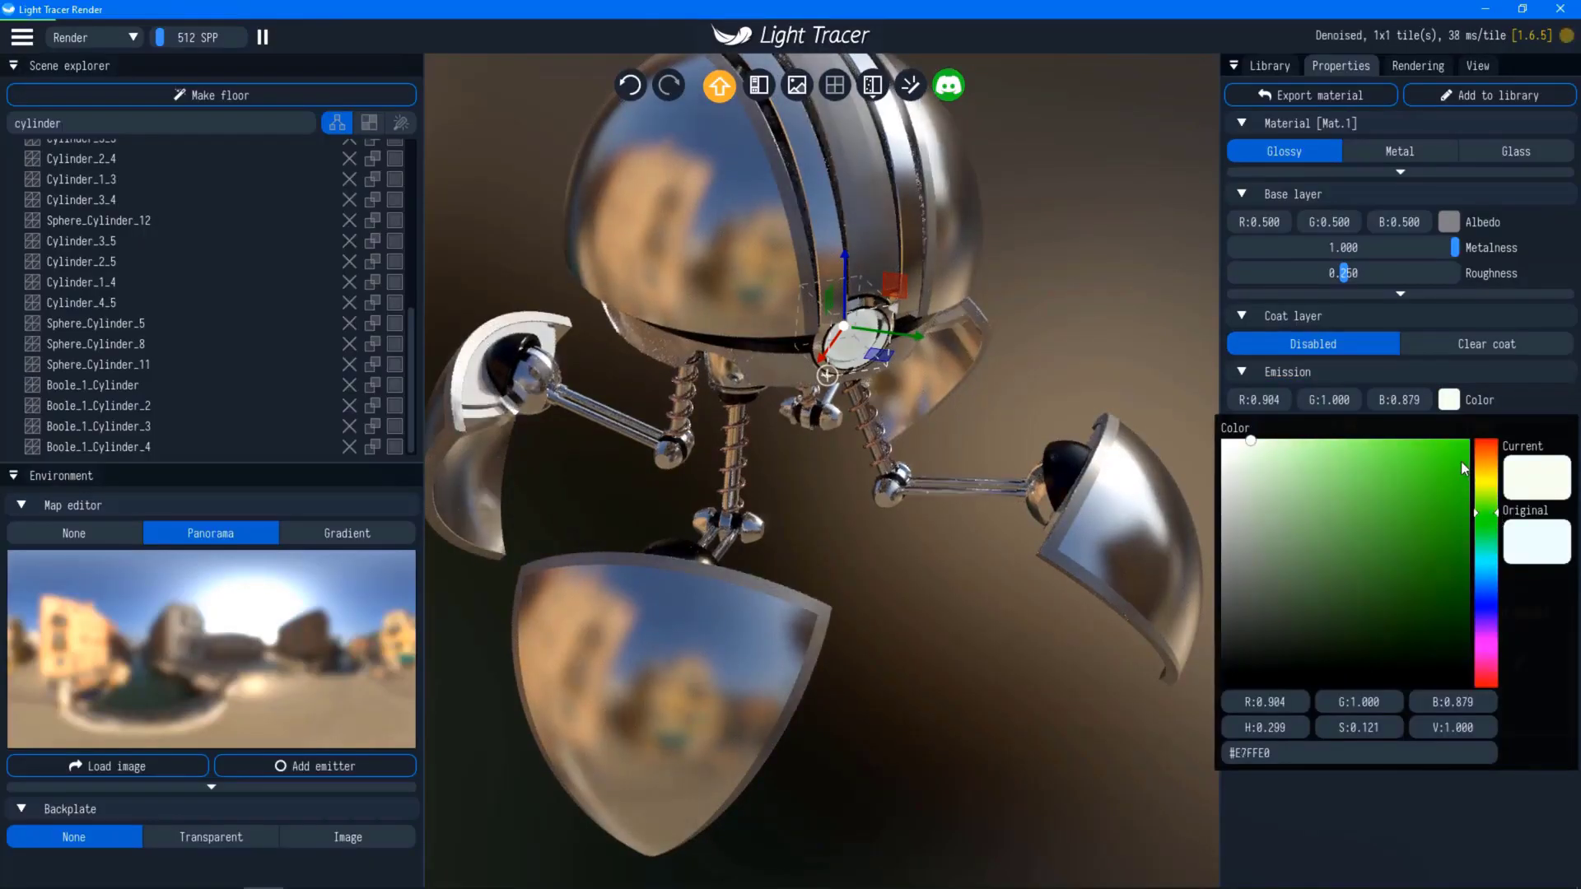
# Step: Set the emission of the robot's round eye to green with a power of 9.22
pyautogui.click(1462, 467)
pyautogui.moveTo(1256, 435); pyautogui.dragTo(1303, 434)
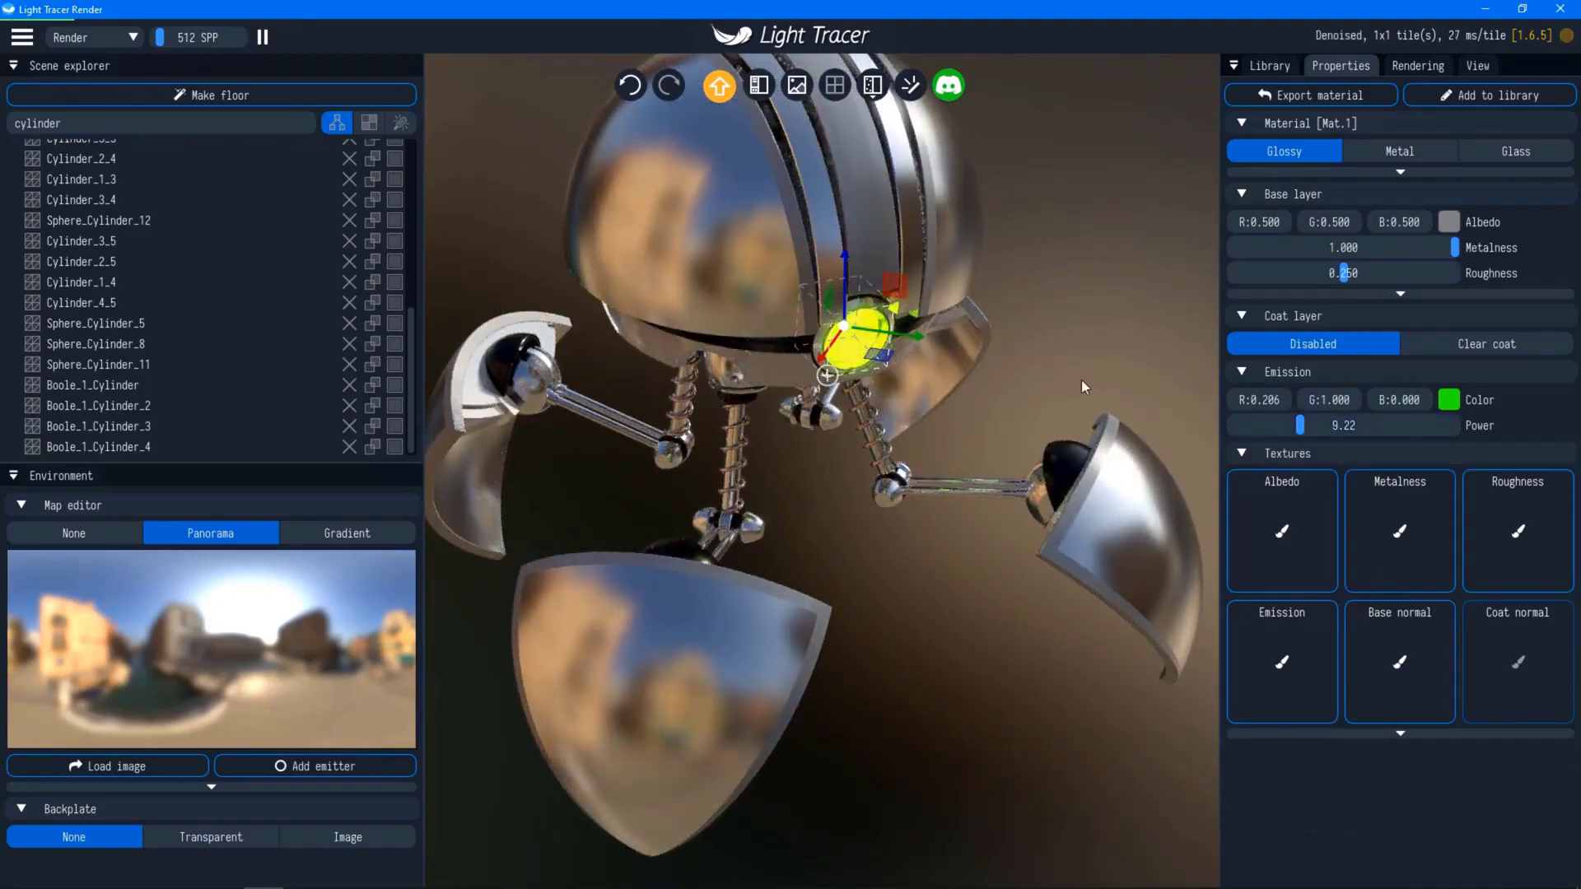
pyautogui.click(1082, 384)
pyautogui.moveTo(932, 566); pyautogui.dragTo(876, 536)
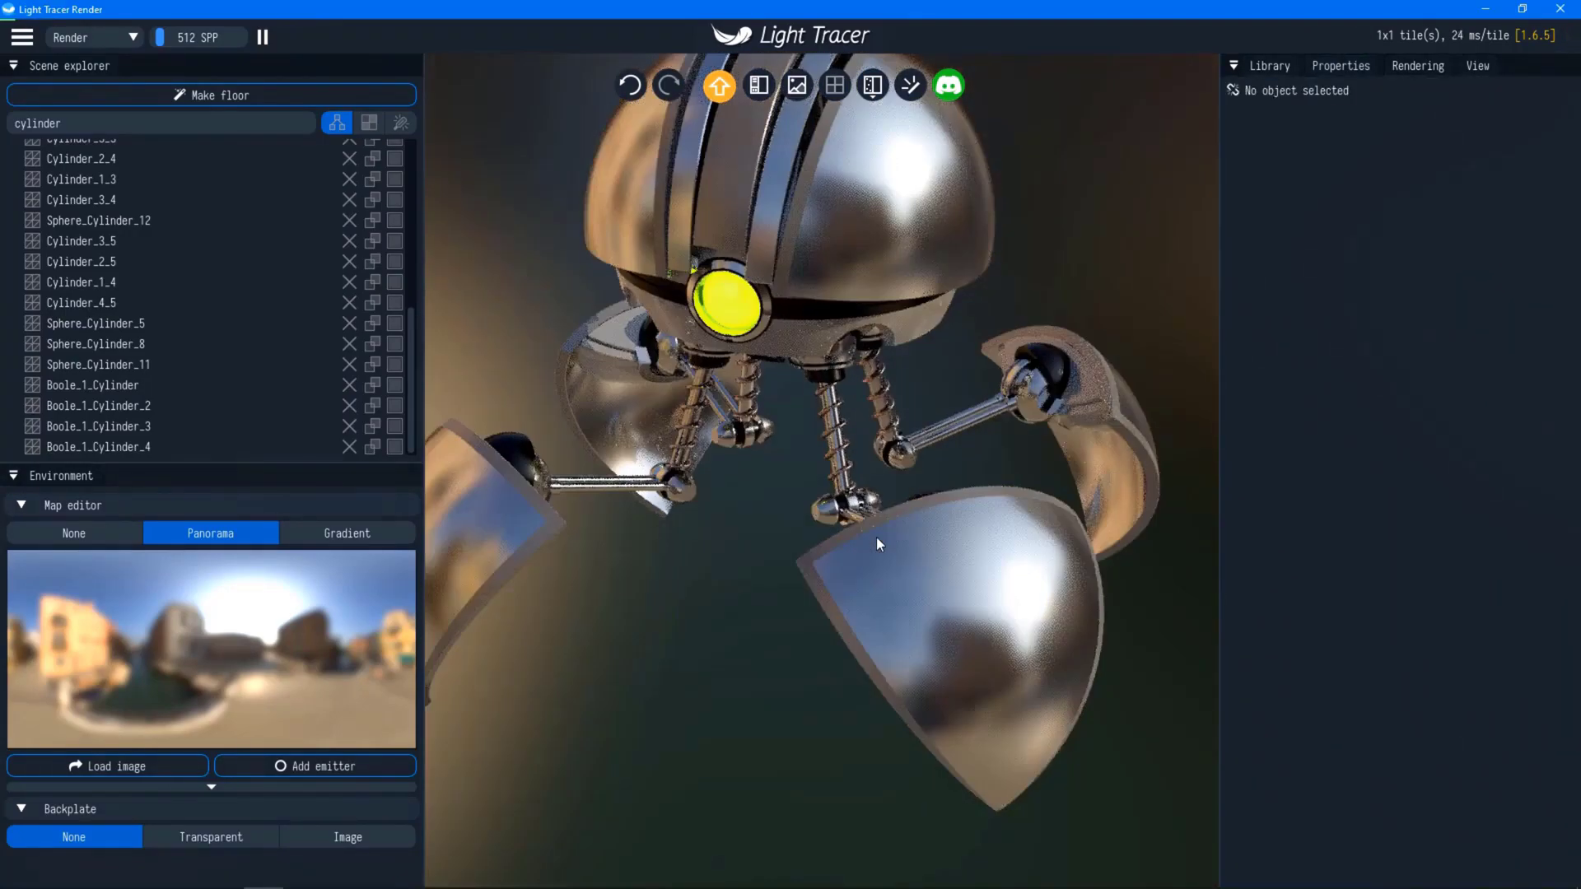
pyautogui.moveTo(930, 423); pyautogui.dragTo(941, 445)
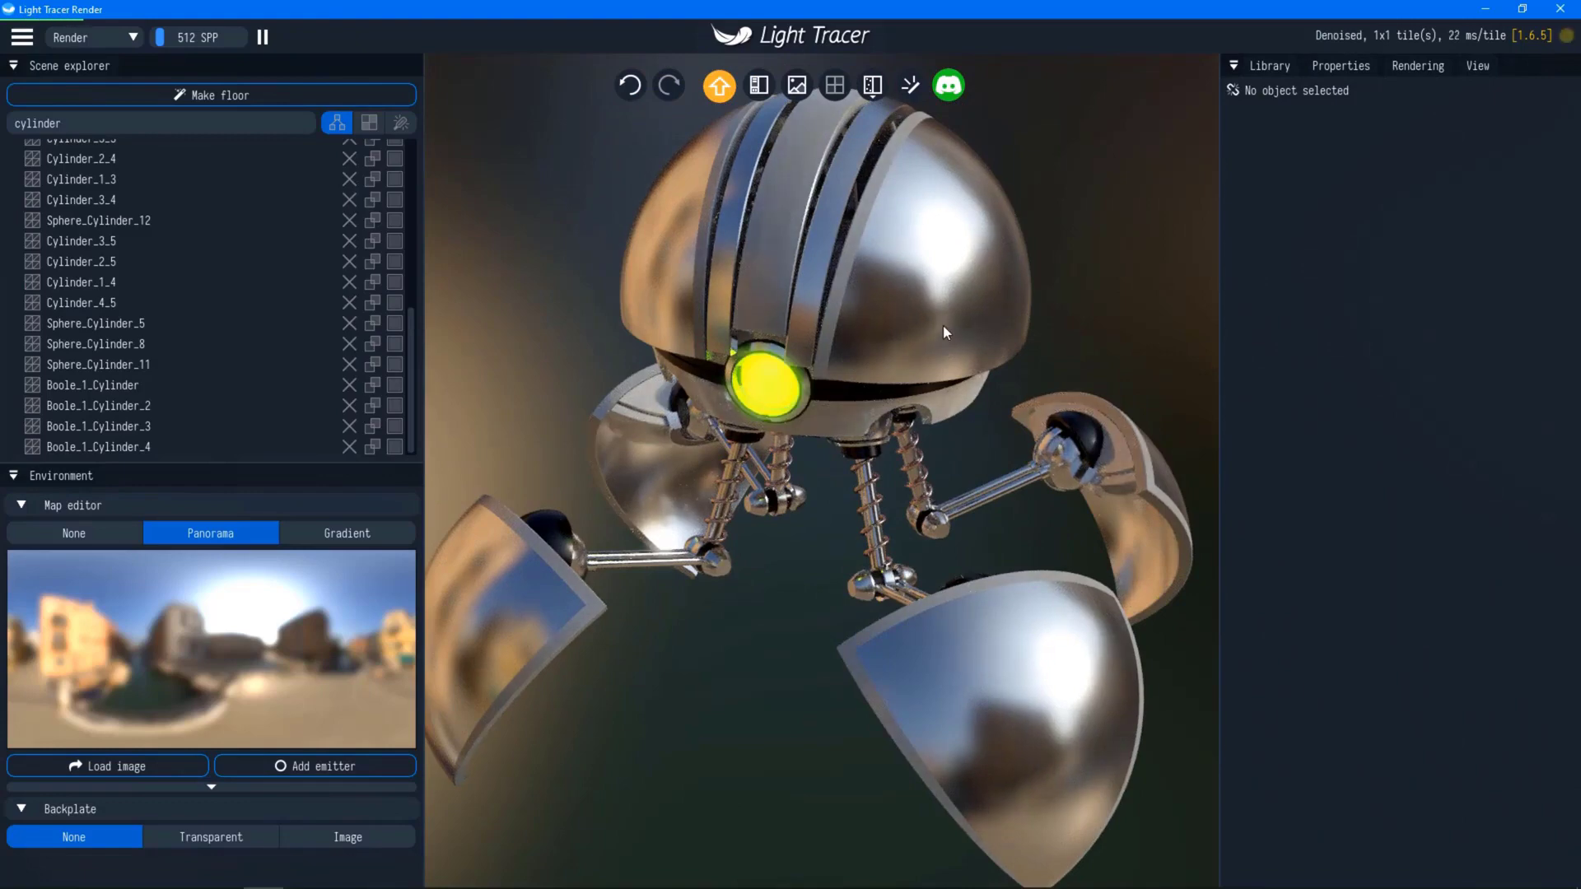
# Step: Apply the Hout_16_klein wood albedo texture to the robot's shells, with metalness 0.022 and roughness 0.273
pyautogui.click(942, 324)
pyautogui.click(1310, 578)
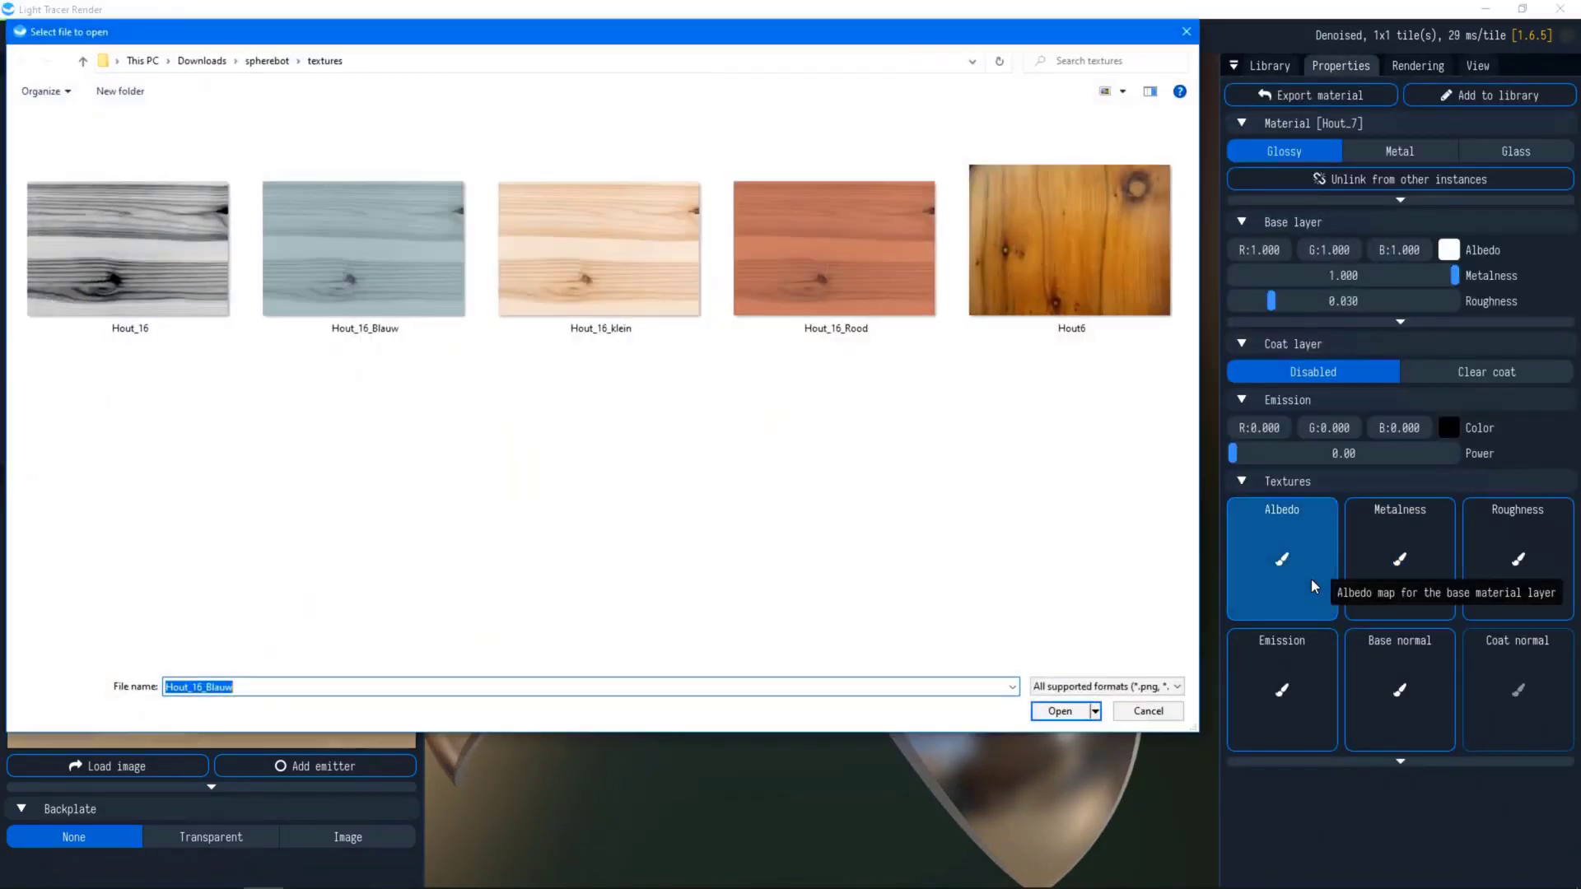
pyautogui.doubleClick(648, 280)
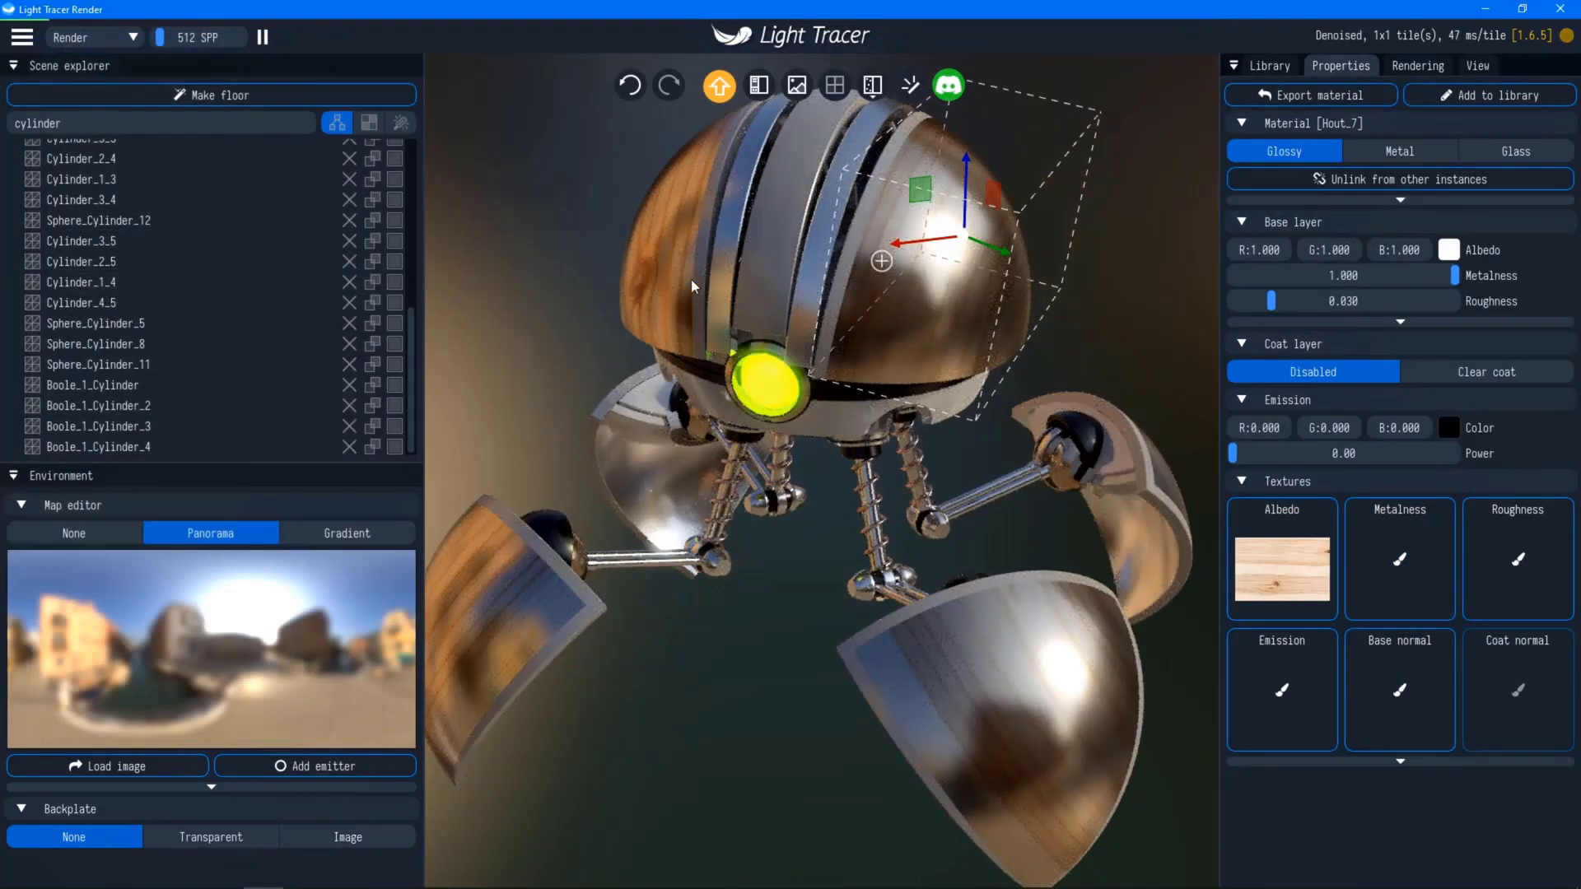
pyautogui.moveTo(1299, 270); pyautogui.dragTo(1348, 301)
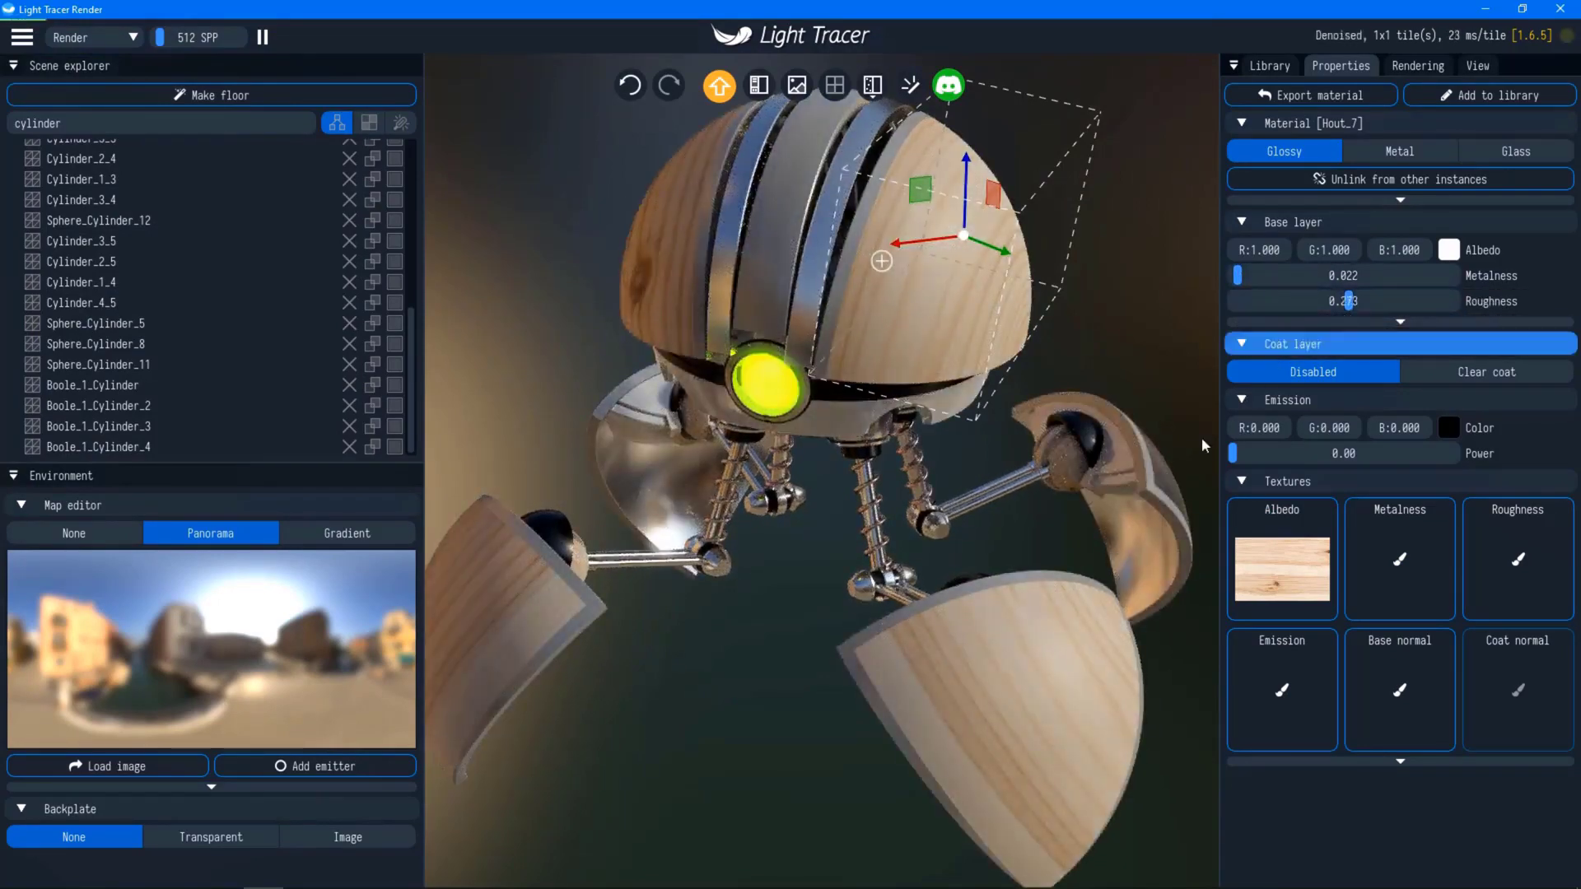
# Step: Link the materials of the dome's wooden shell, its centre strip and the bare metal leg shell
pyautogui.keyDown('ctrl'); pyautogui.click(772, 265); pyautogui.keyUp('ctrl')
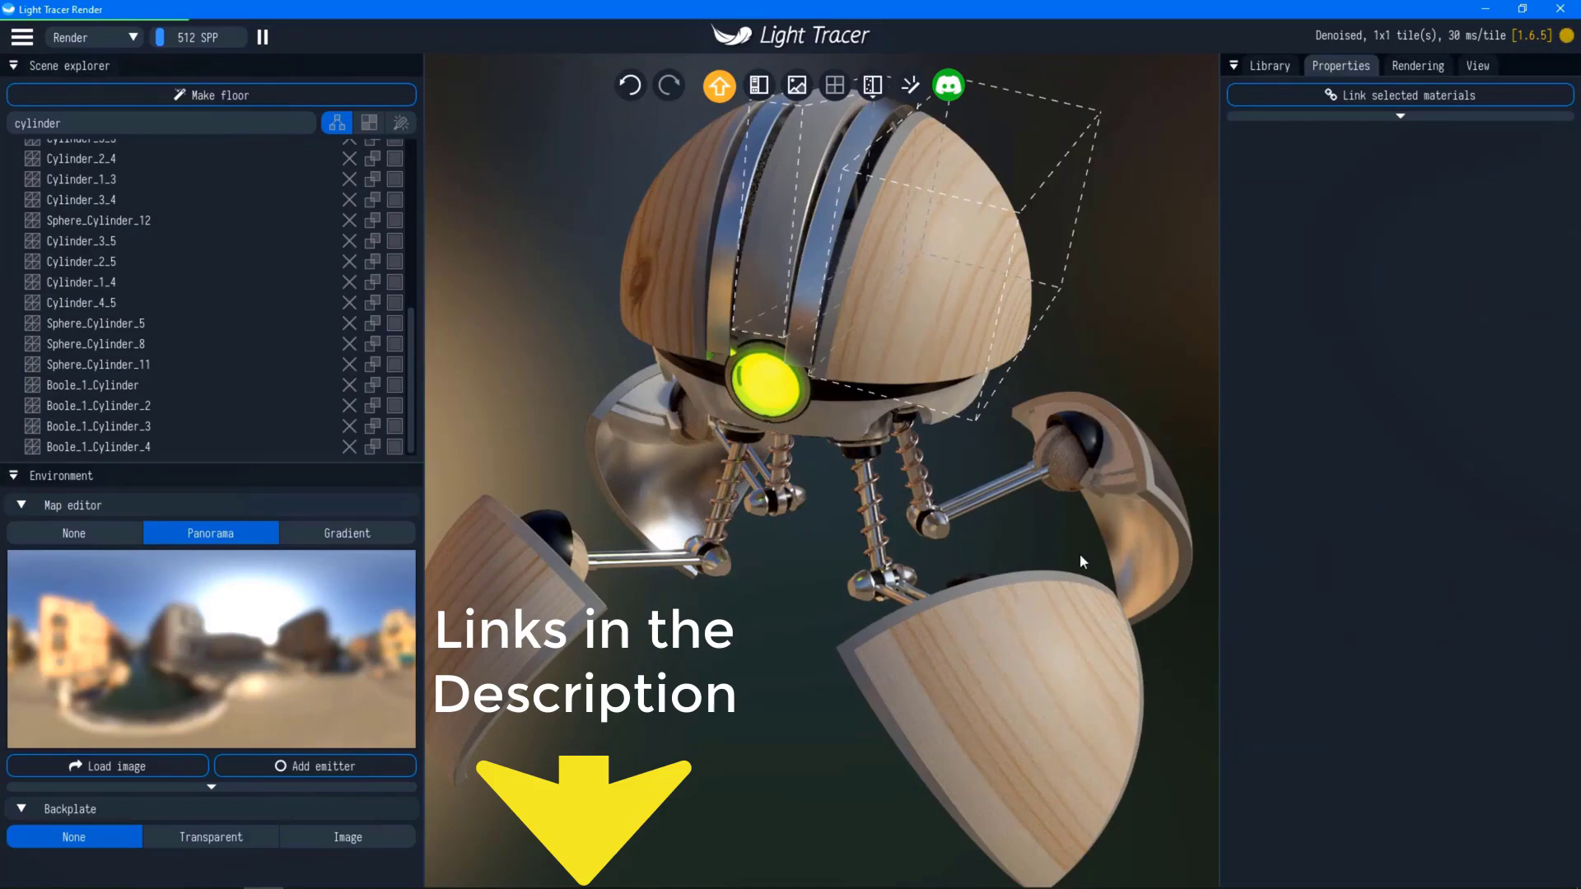
pyautogui.moveTo(1080, 553); pyautogui.dragTo(794, 641)
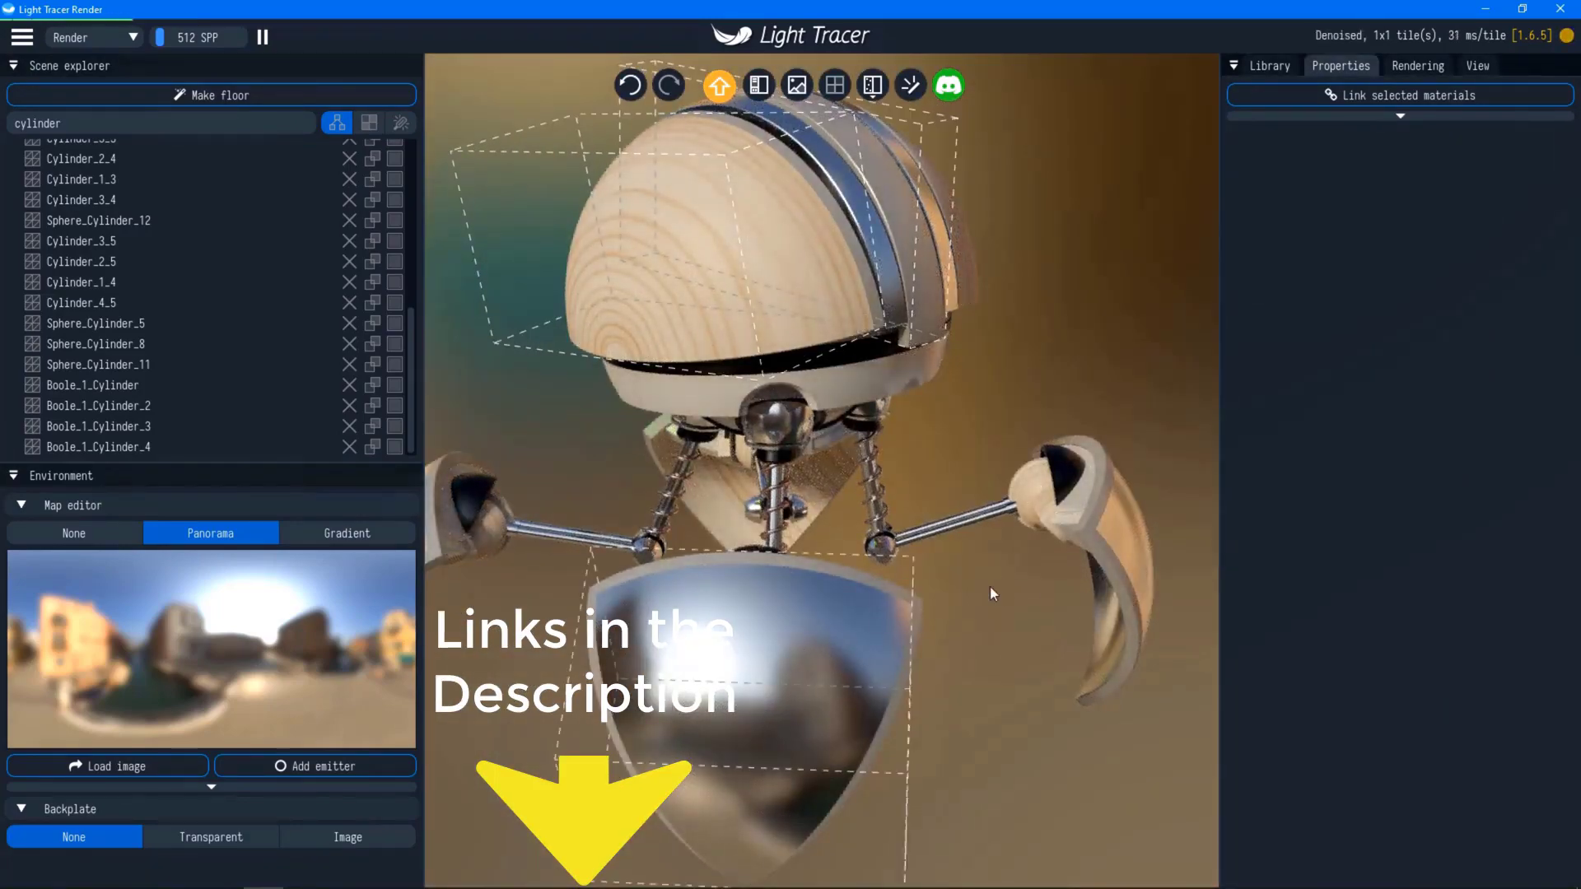
pyautogui.moveTo(992, 592); pyautogui.dragTo(926, 596)
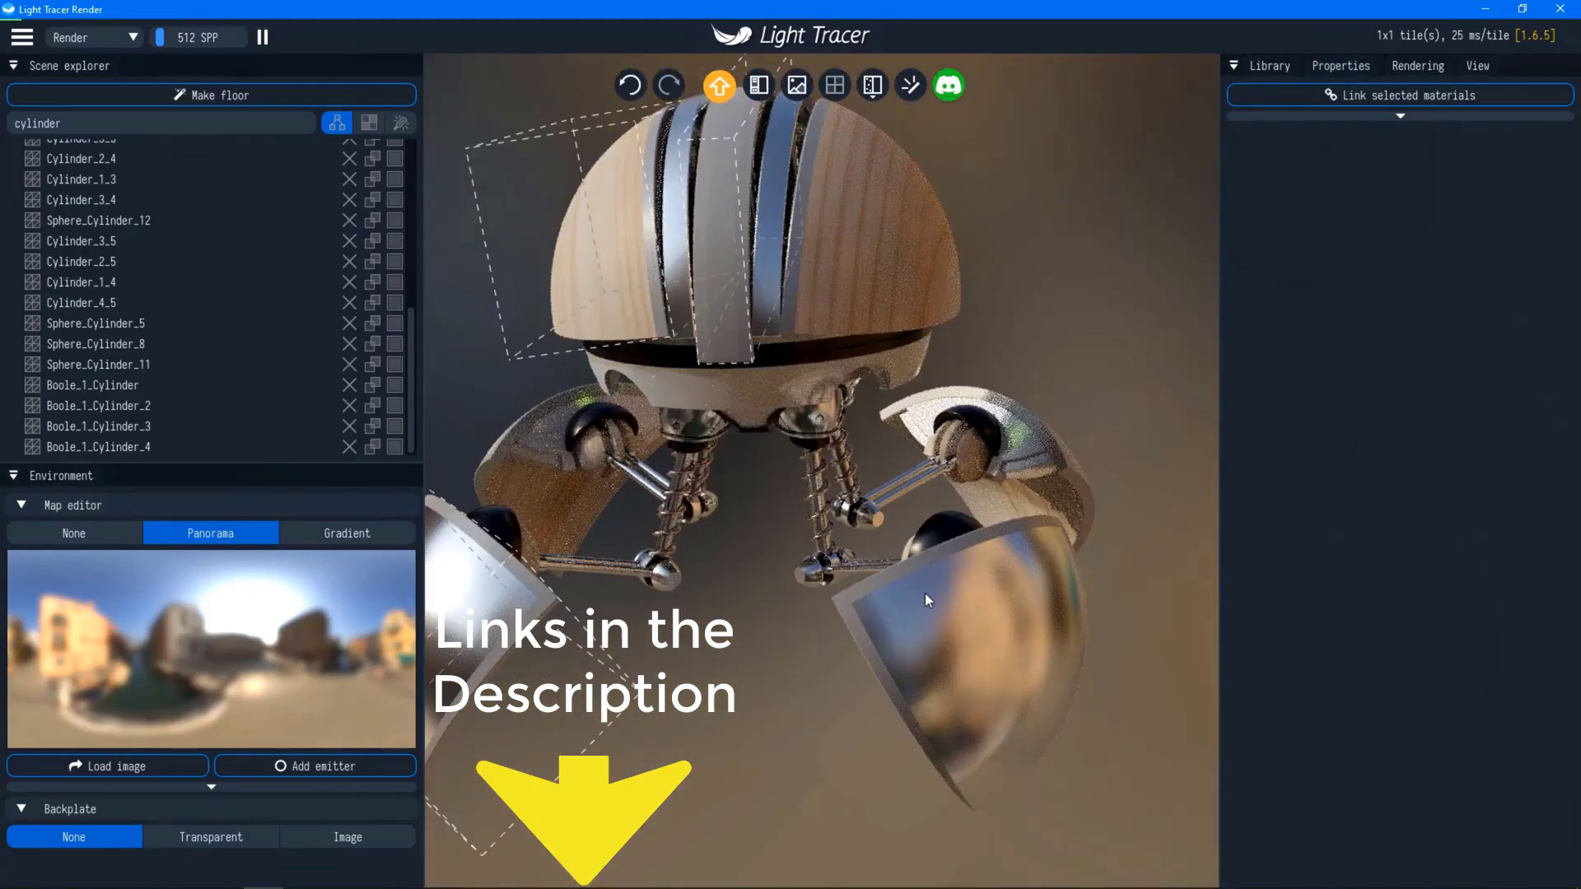
pyautogui.click(1277, 96)
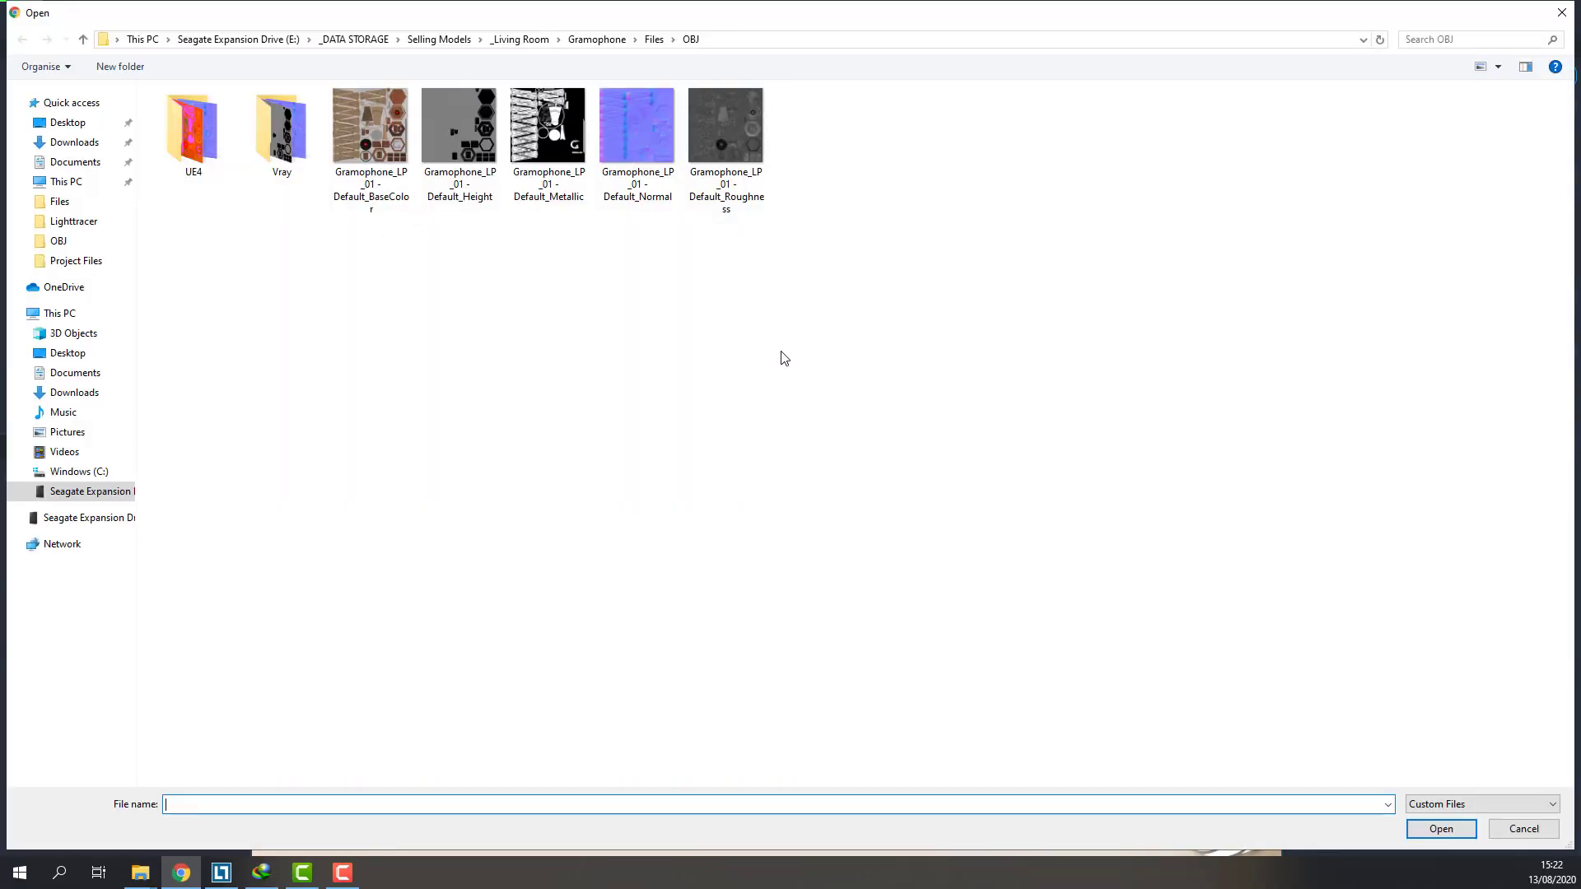
# Step: Load the Gramophone_LP_01 - Default_Metallic image as the gramophone's metalness texture
pyautogui.doubleClick(548, 144)
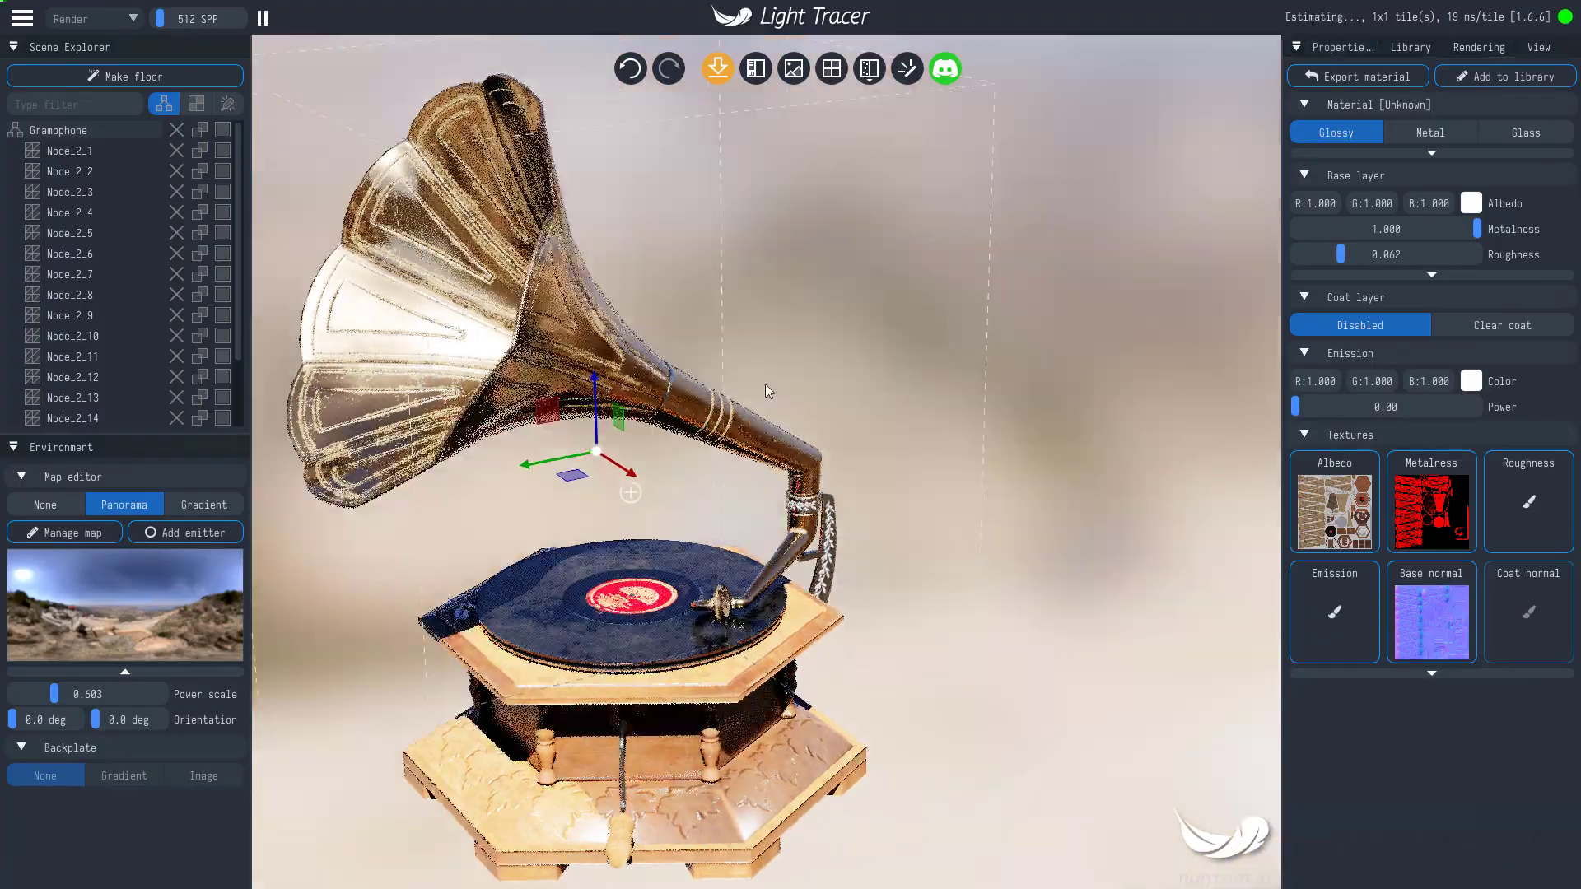
pyautogui.moveTo(764, 384); pyautogui.dragTo(670, 388)
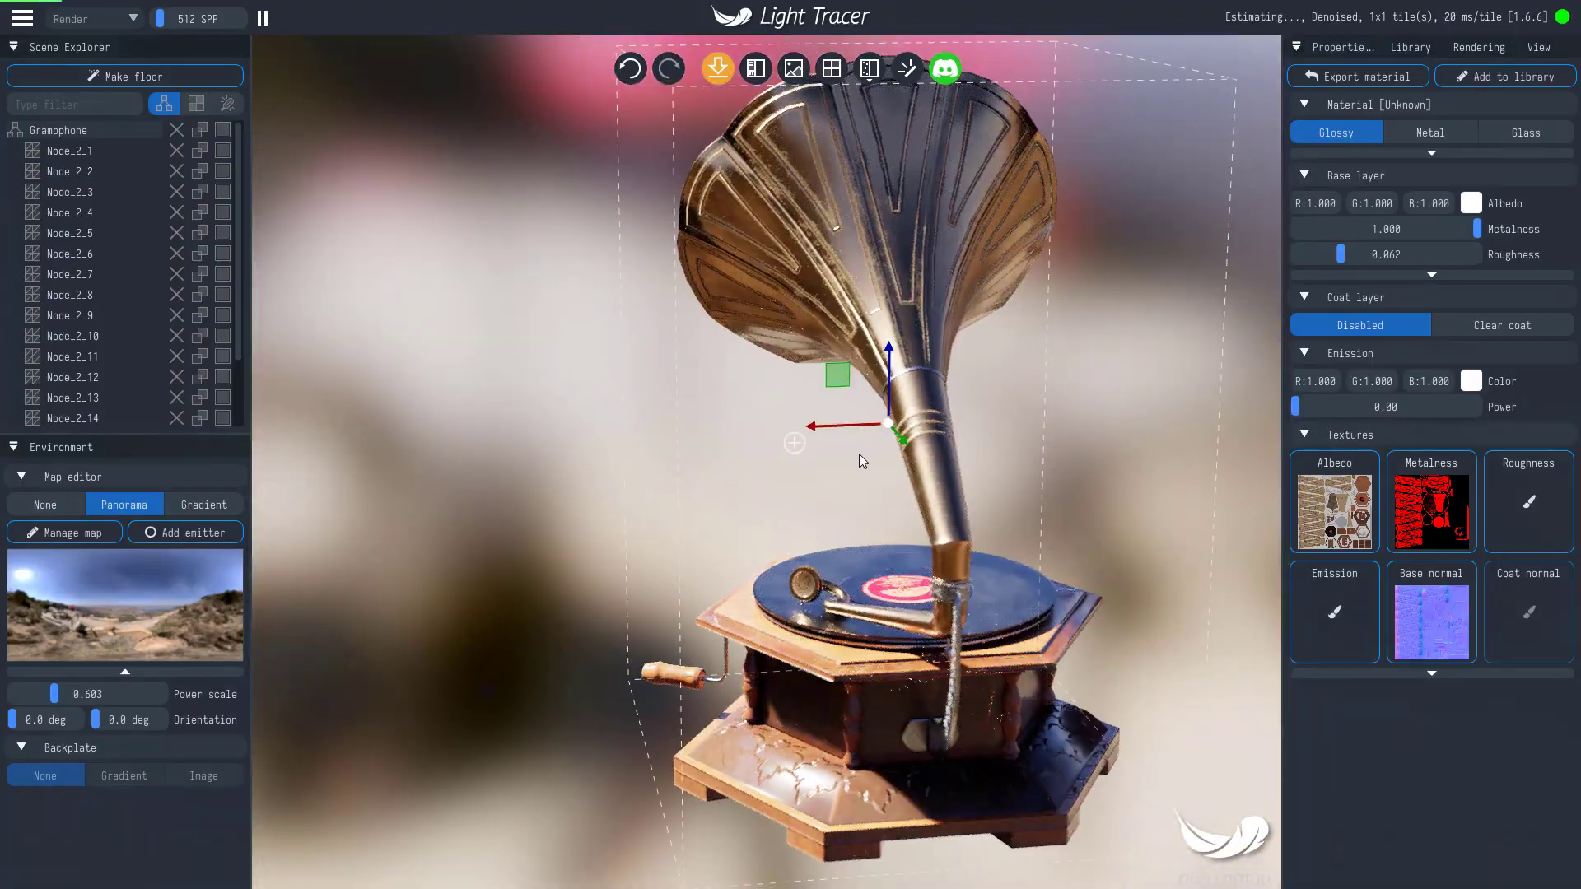
pyautogui.moveTo(858, 453); pyautogui.dragTo(782, 451)
pyautogui.moveTo(876, 417); pyautogui.dragTo(733, 476)
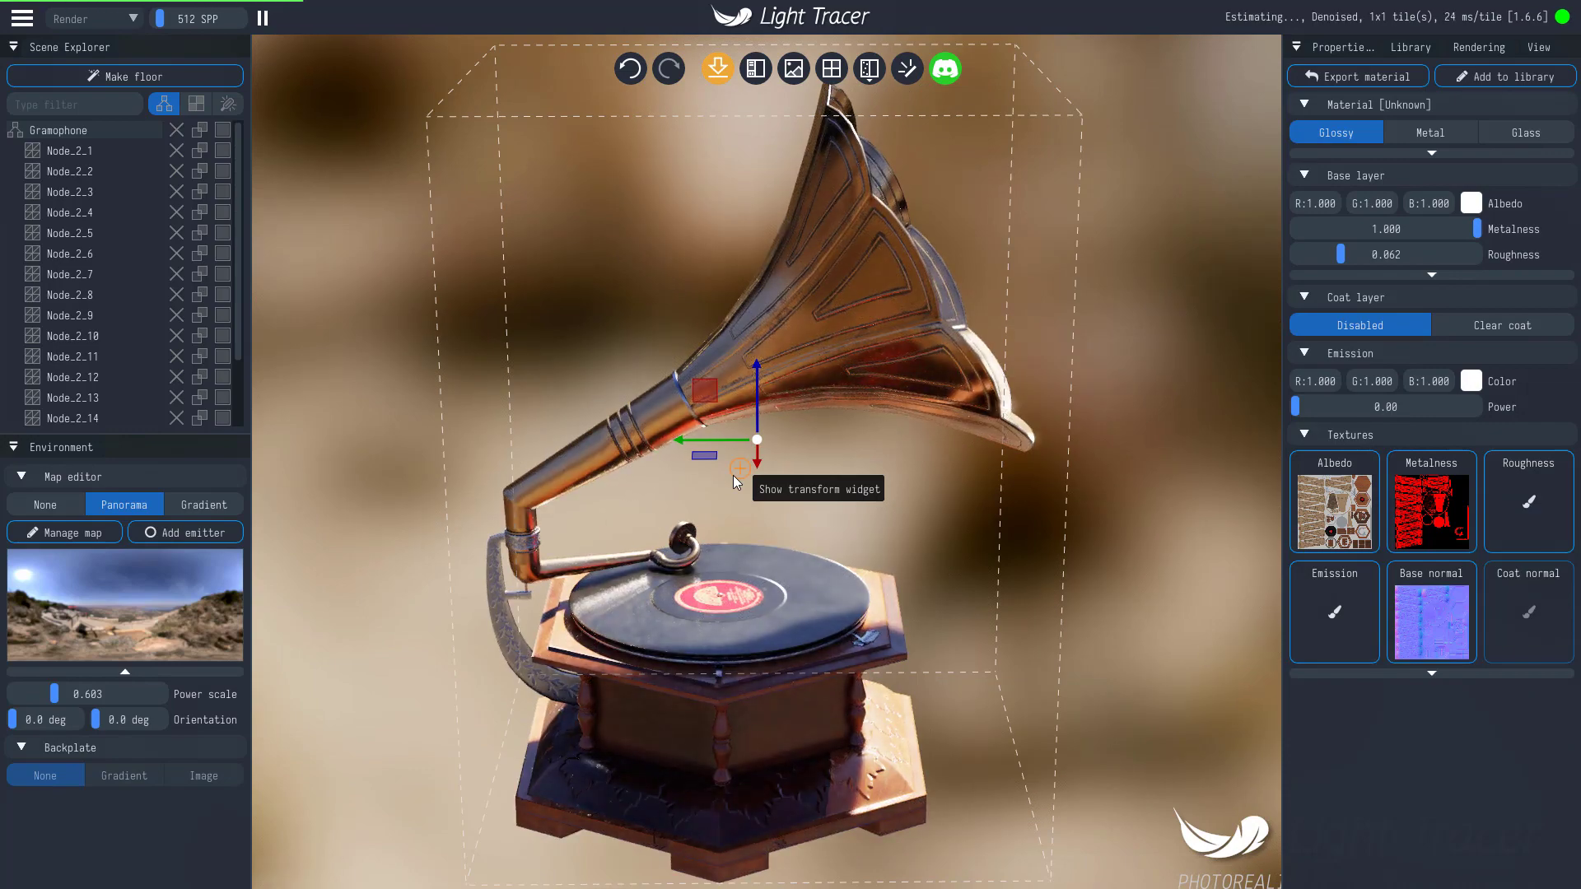
pyautogui.moveTo(777, 493); pyautogui.dragTo(744, 542)
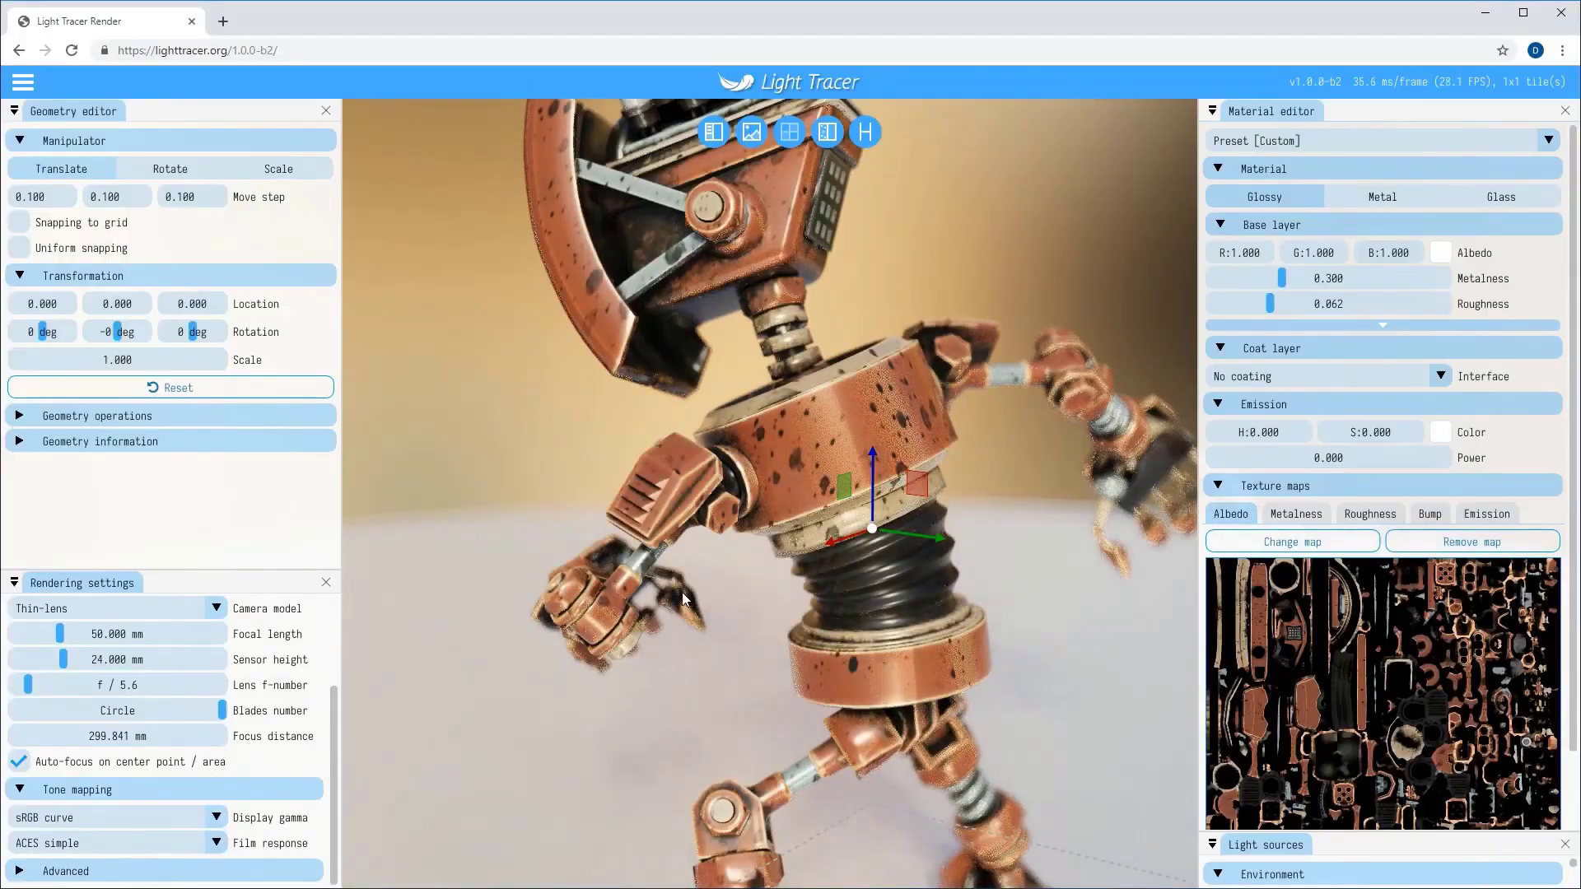
# Step: Set the steampunk robot's metalness to 1.000 and load robot_steampunk_metalness.tga.png as its metalness map
pyautogui.moveTo(682, 598); pyautogui.dragTo(647, 592)
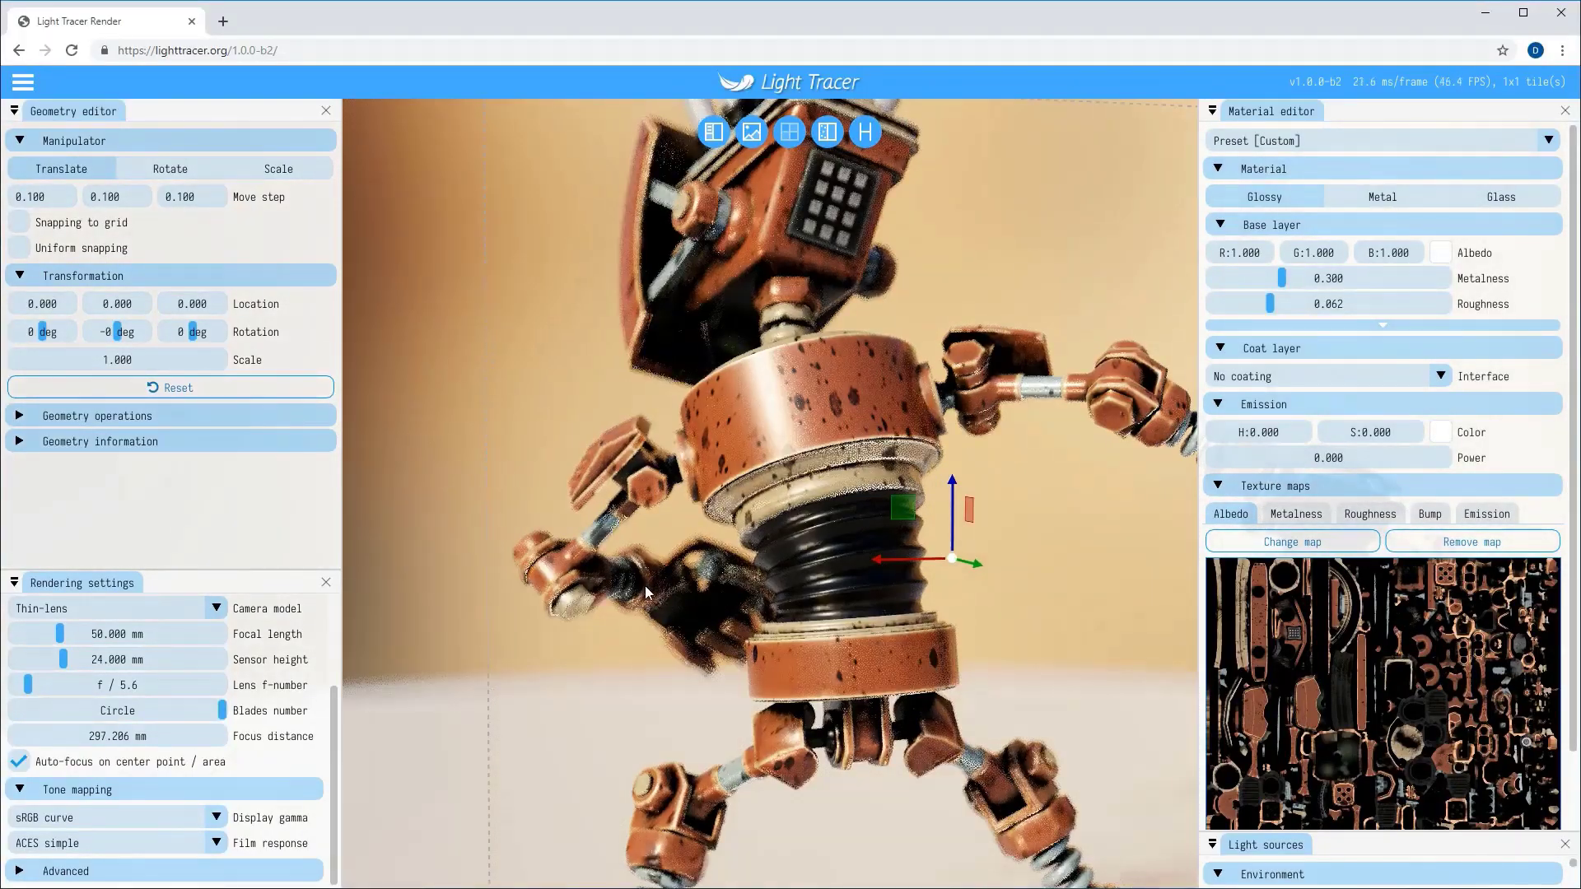
pyautogui.click(1284, 541)
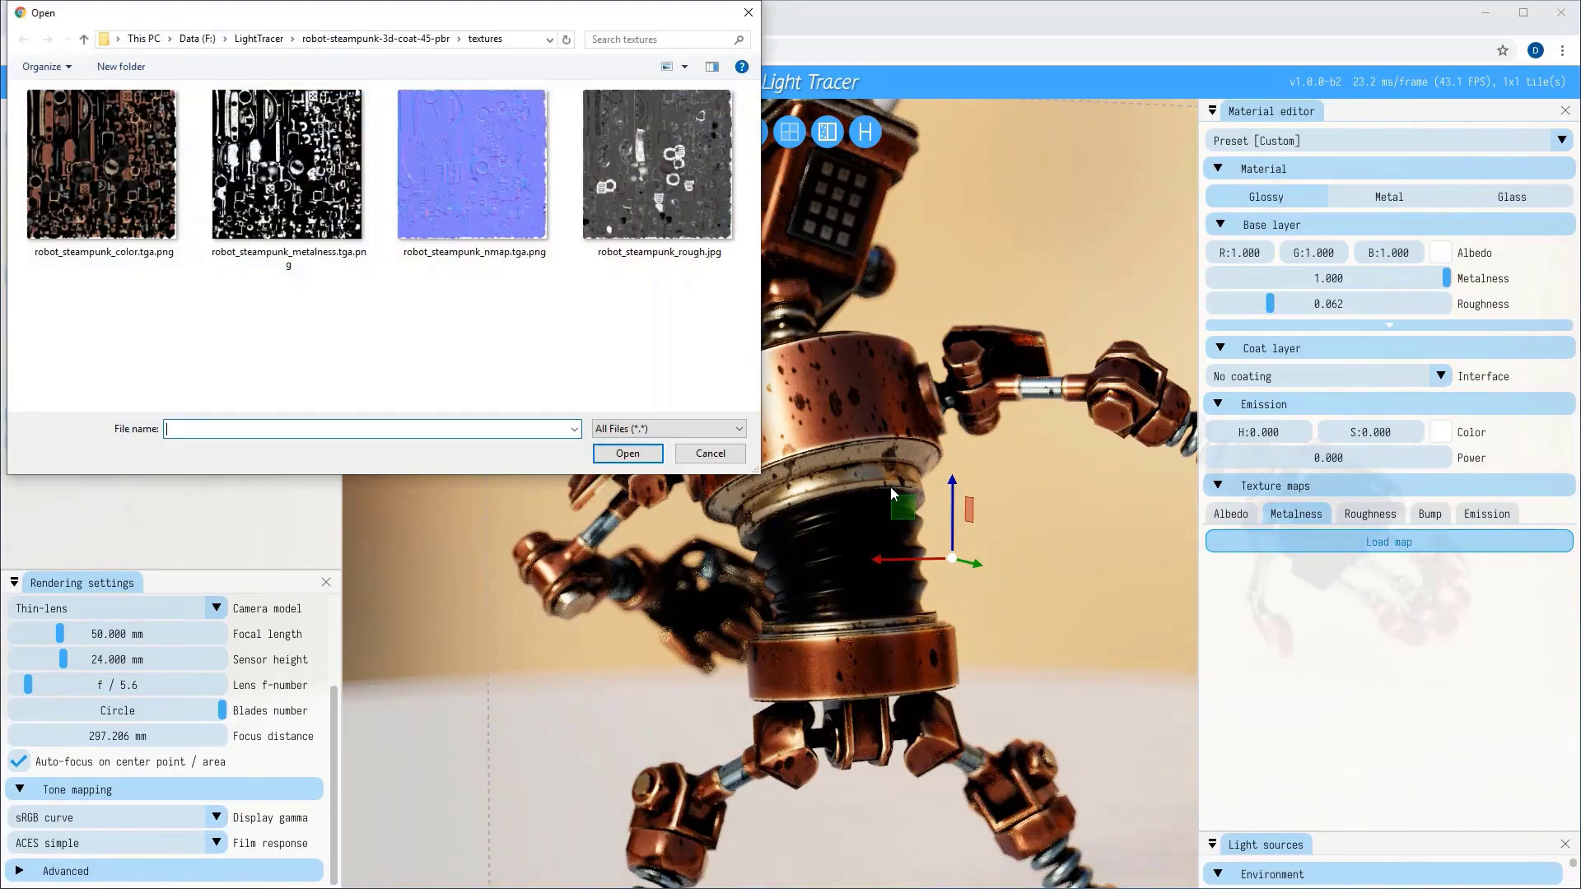
pyautogui.doubleClick(311, 216)
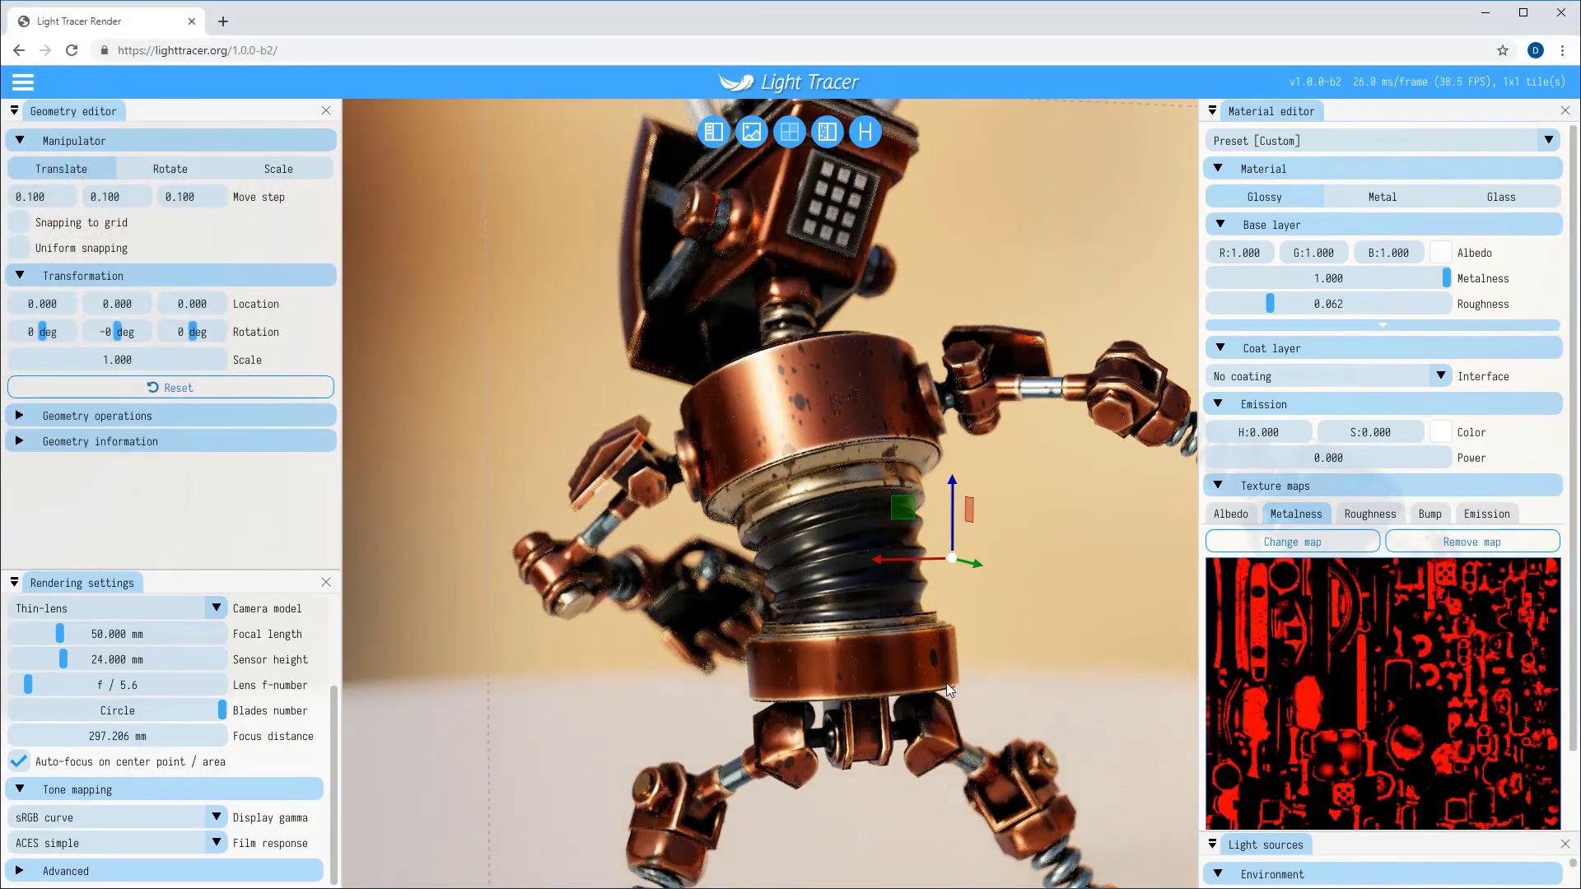
pyautogui.moveTo(946, 683); pyautogui.dragTo(896, 699)
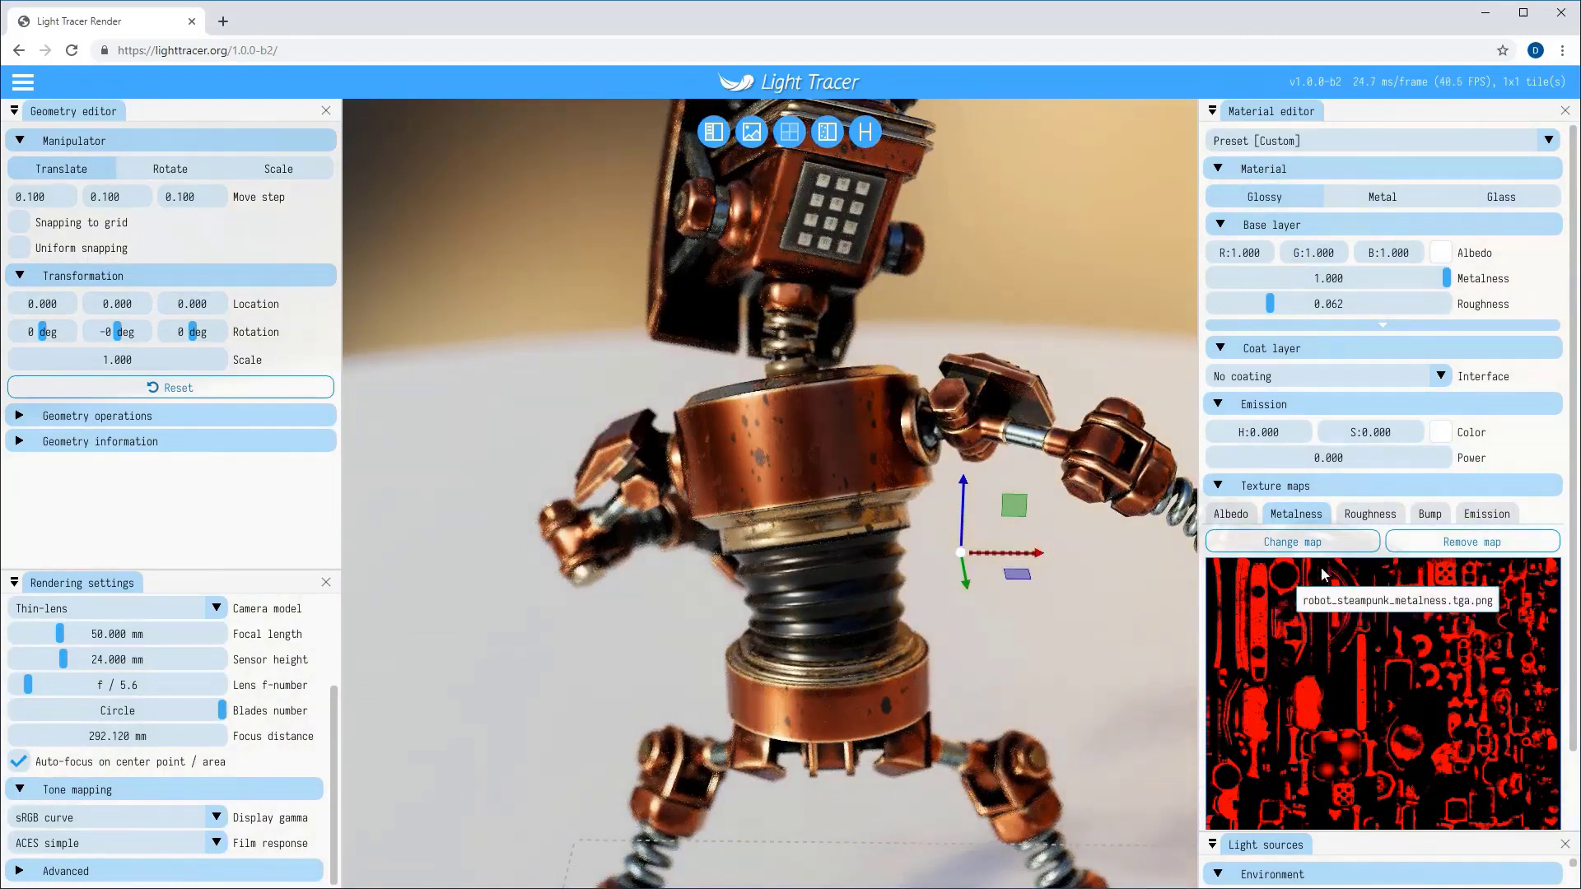
# Step: Set the robot's roughness to 1.000 and load robot_steampunk_rough.jpg as its roughness map
pyautogui.click(1365, 516)
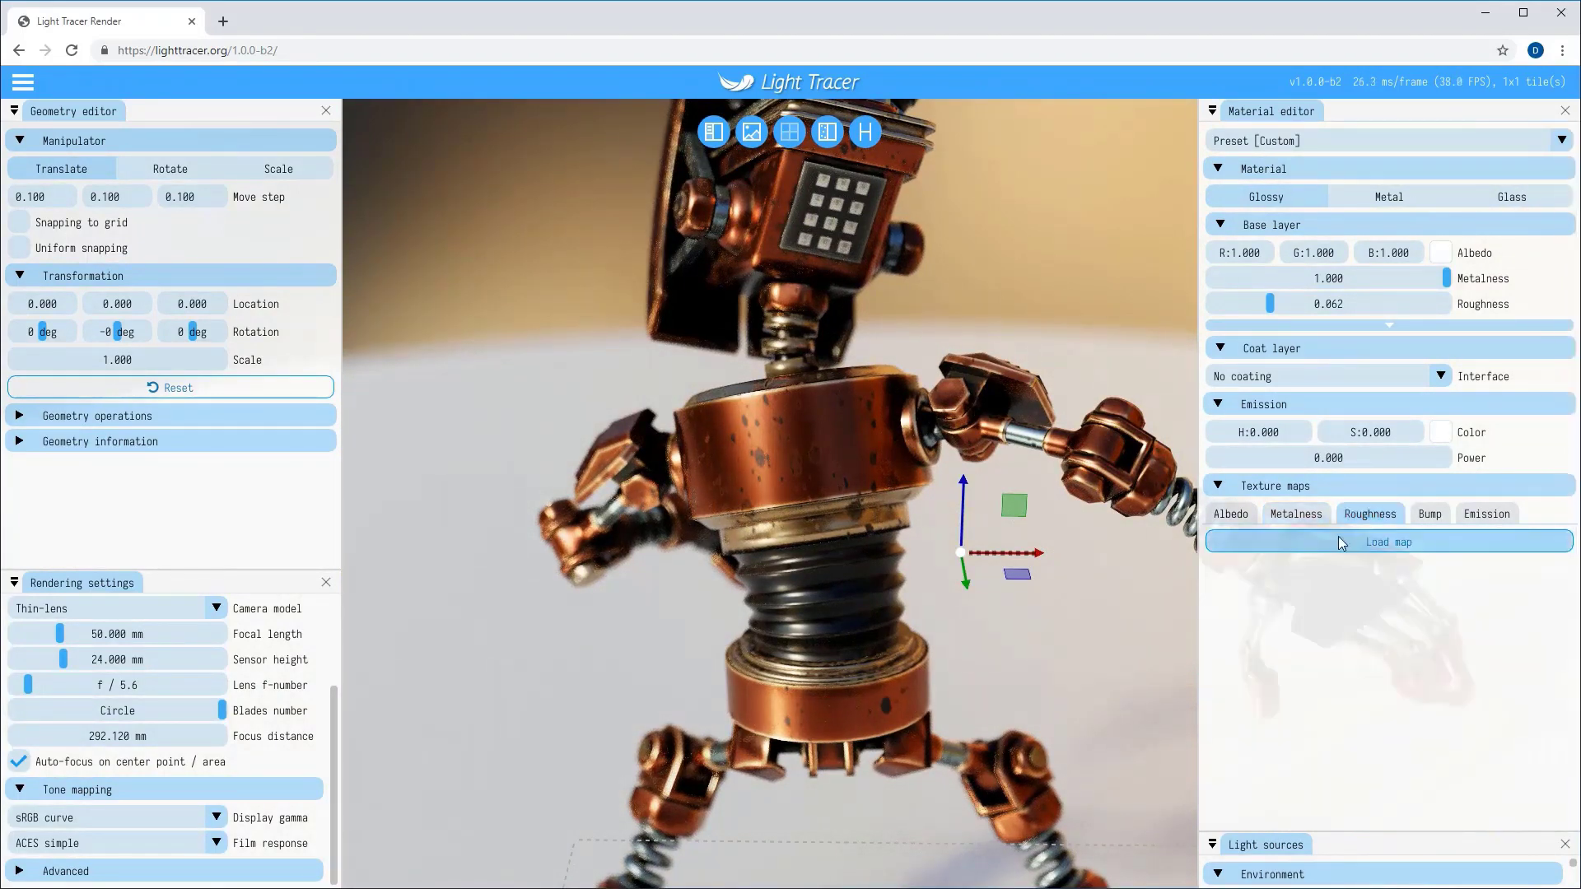
pyautogui.click(1338, 539)
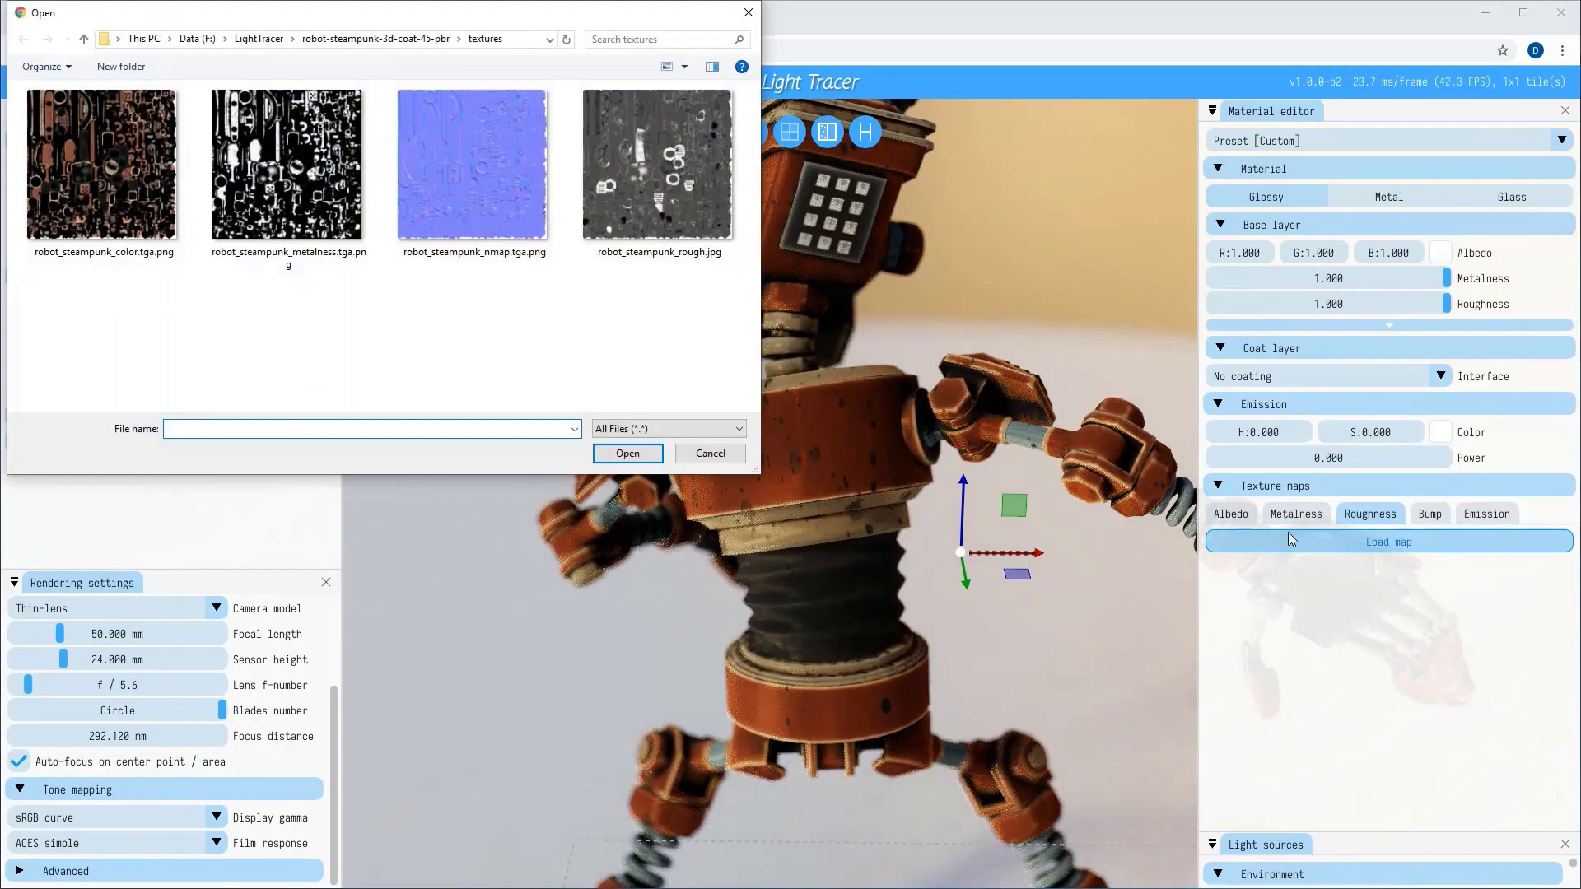
pyautogui.doubleClick(723, 215)
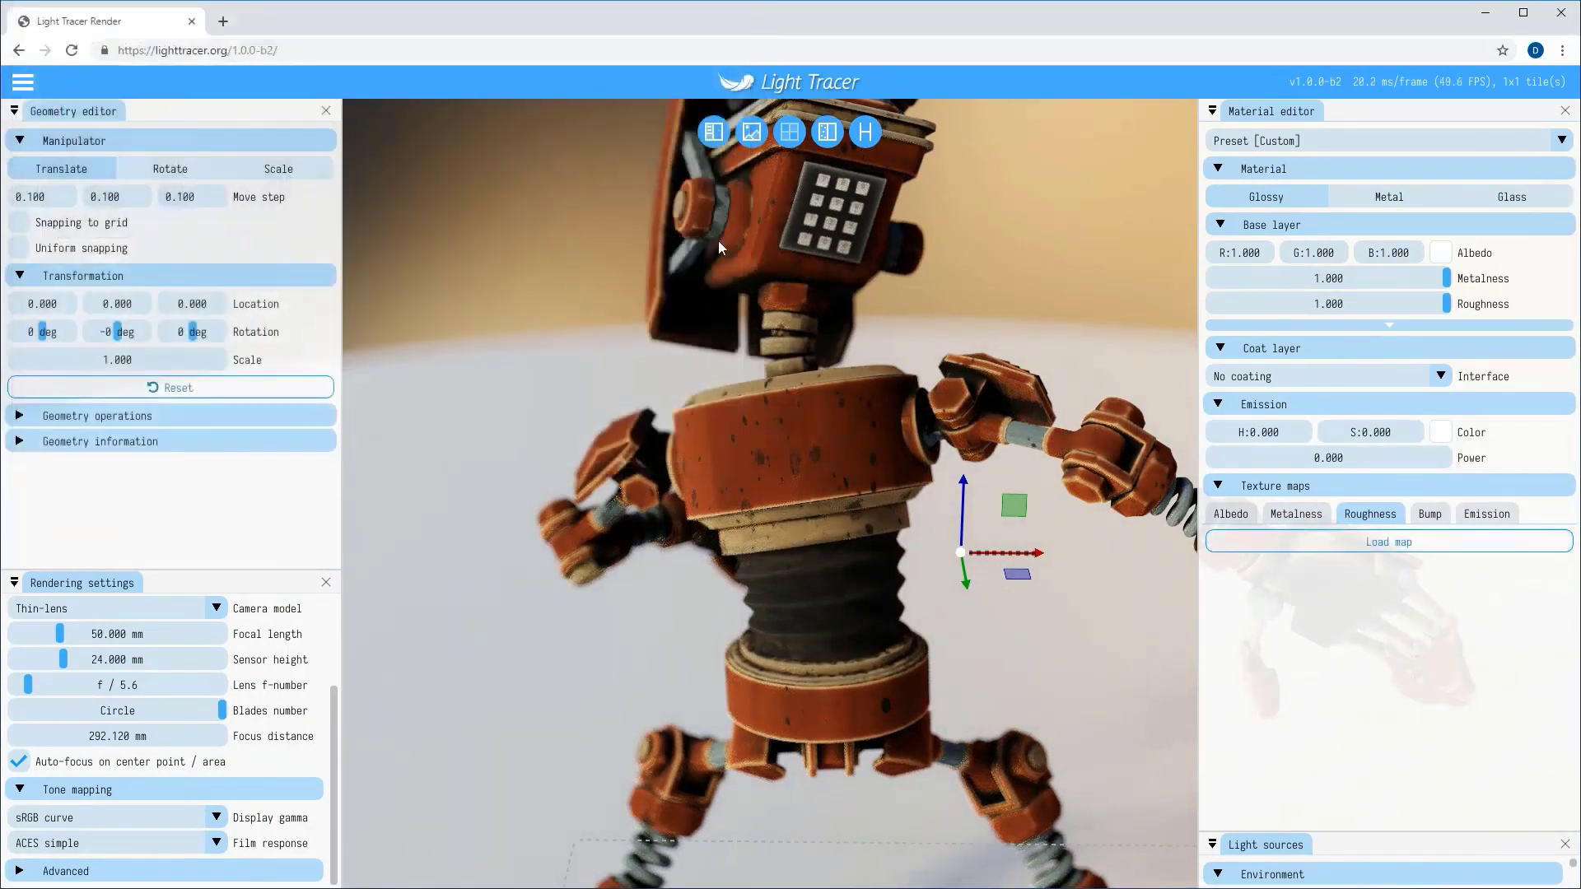
pyautogui.moveTo(788, 609)
pyautogui.mouseDown()
pyautogui.moveTo(743, 590)
pyautogui.moveTo(792, 611)
pyautogui.mouseUp()
pyautogui.scroll(5, 762, 593)
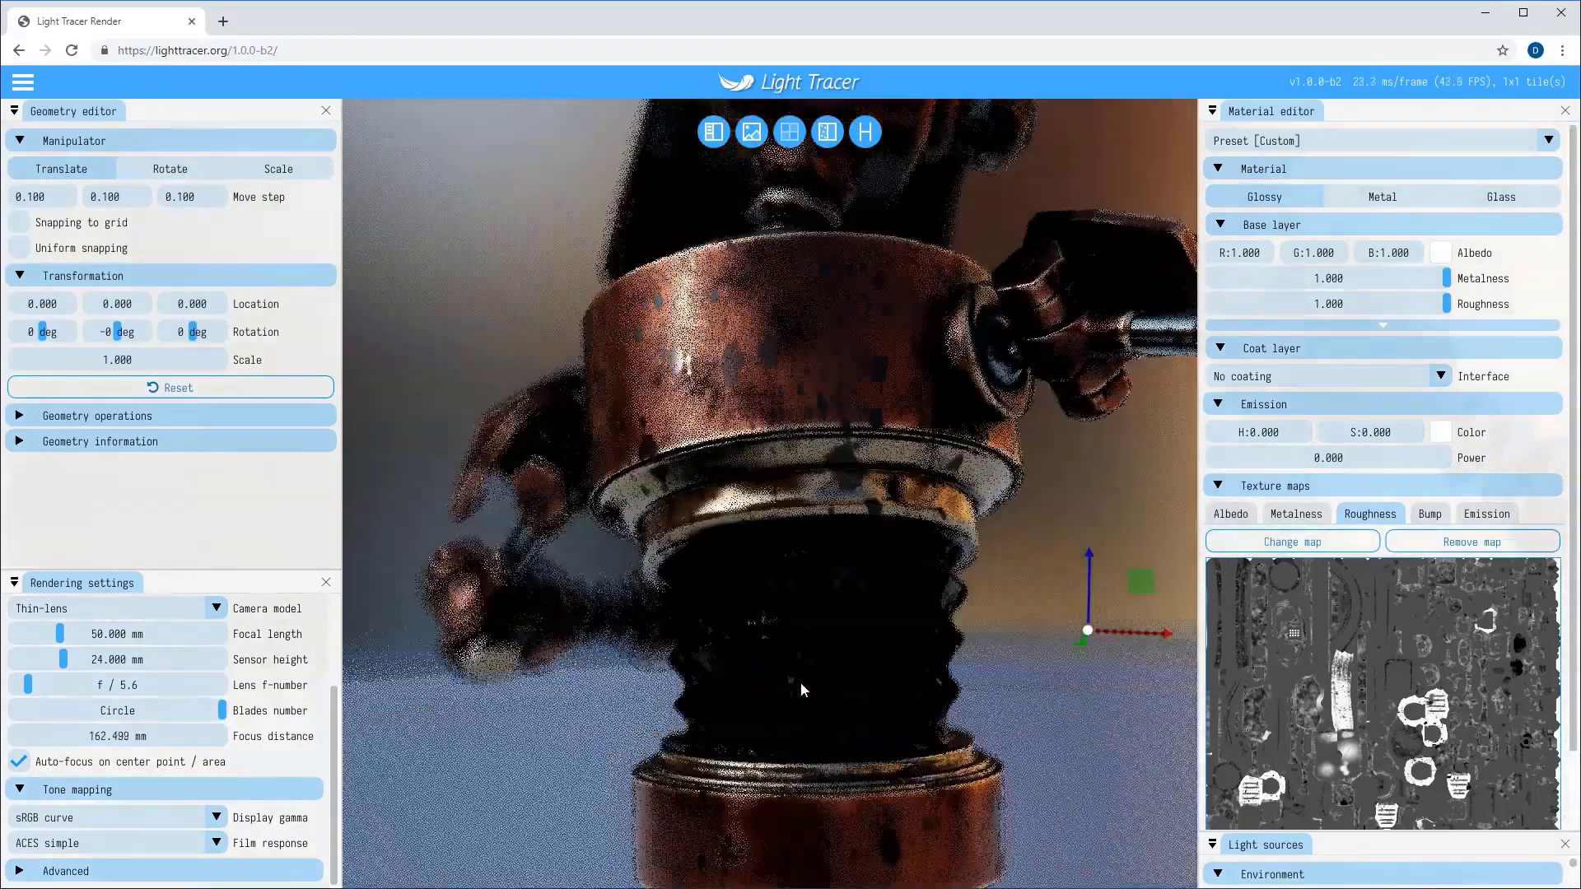
pyautogui.moveTo(800, 682); pyautogui.dragTo(788, 643)
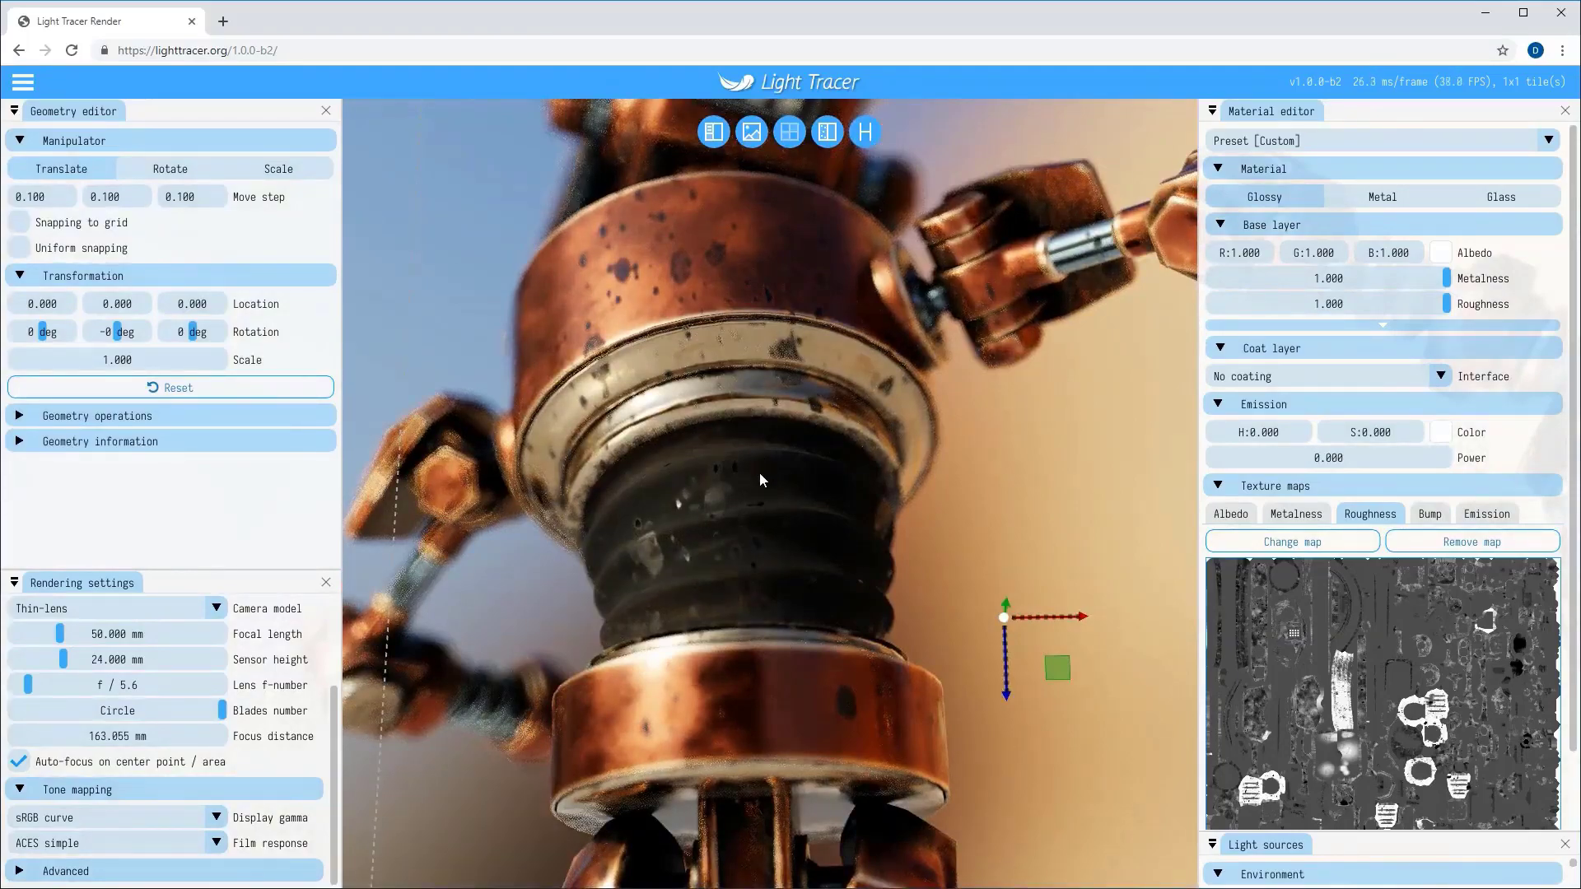
pyautogui.moveTo(759, 472); pyautogui.dragTo(807, 627)
pyautogui.scroll(-5, 808, 631)
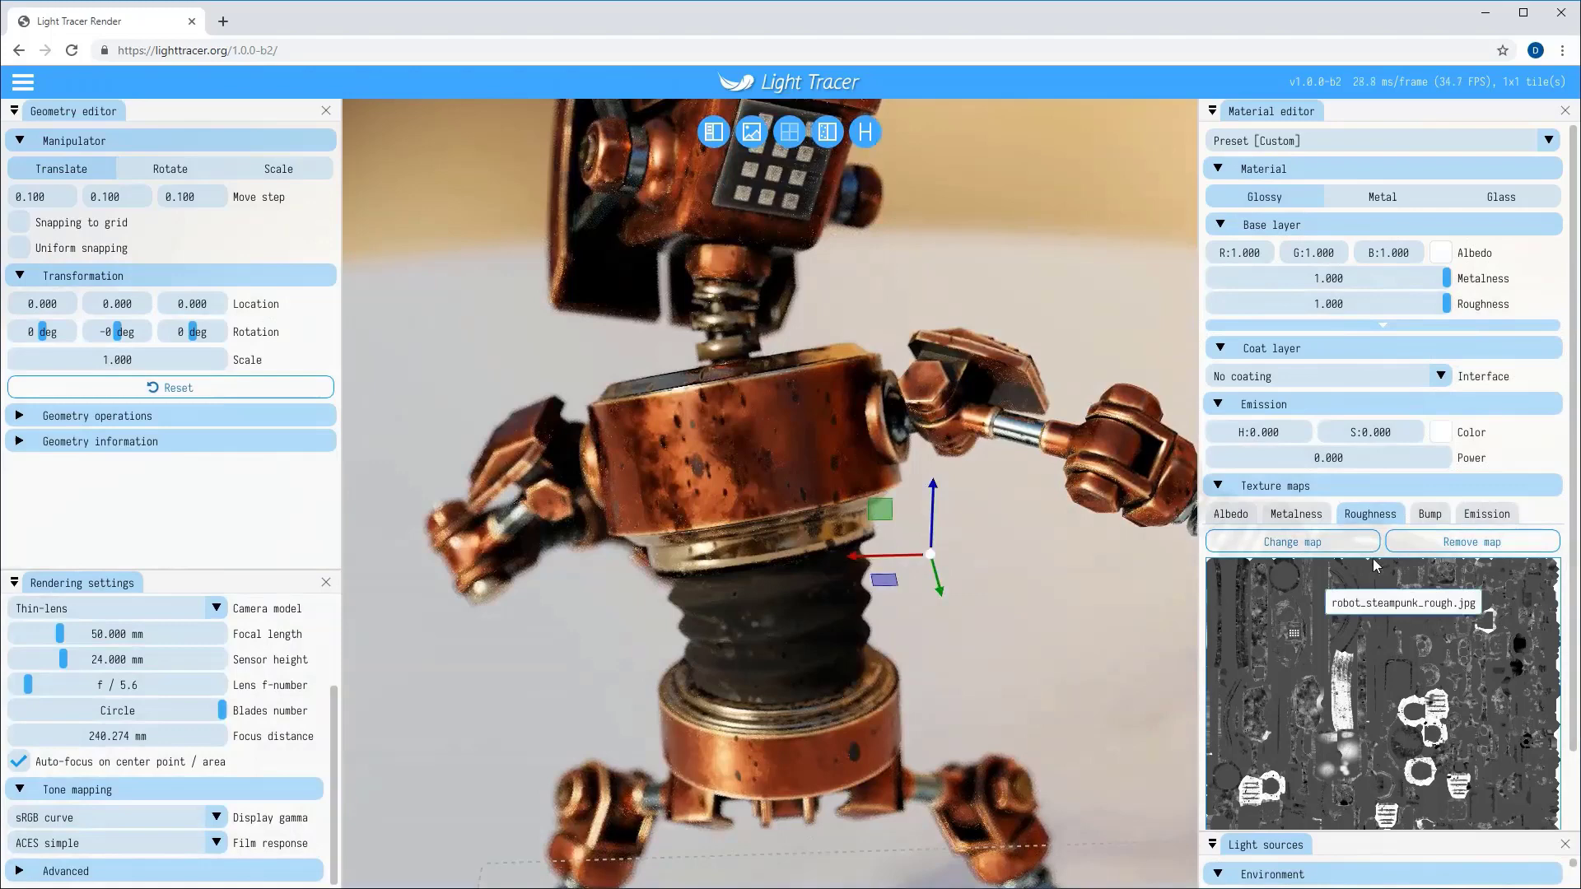
# Step: Load robot_steampunk_nmap.tga.png as the steampunk robot's bump map
pyautogui.click(1424, 519)
pyautogui.click(1346, 540)
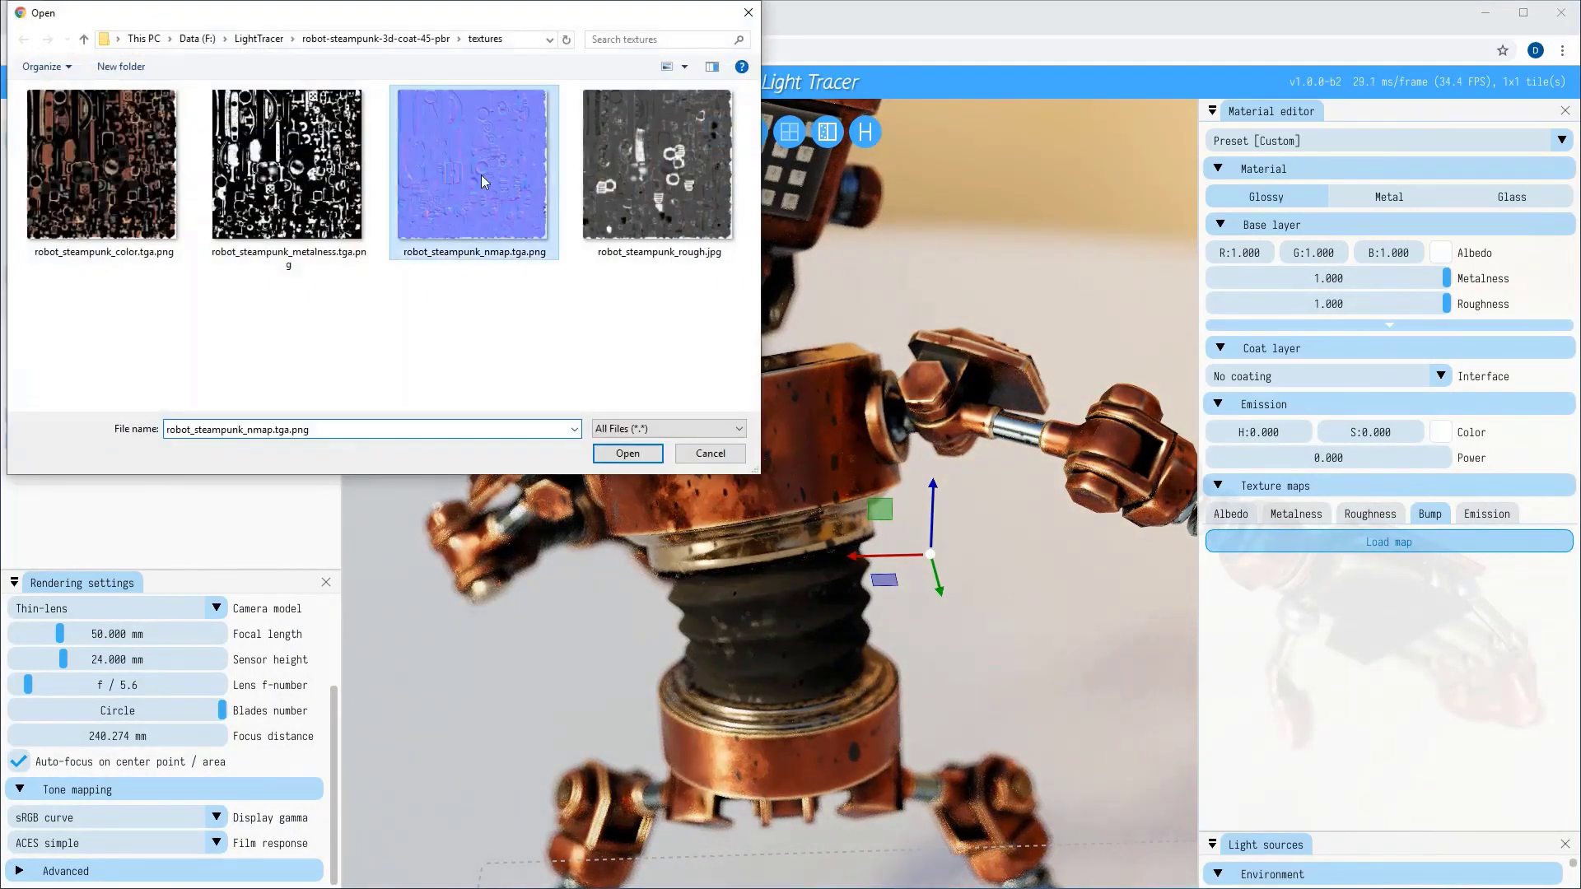
pyautogui.doubleClick(484, 181)
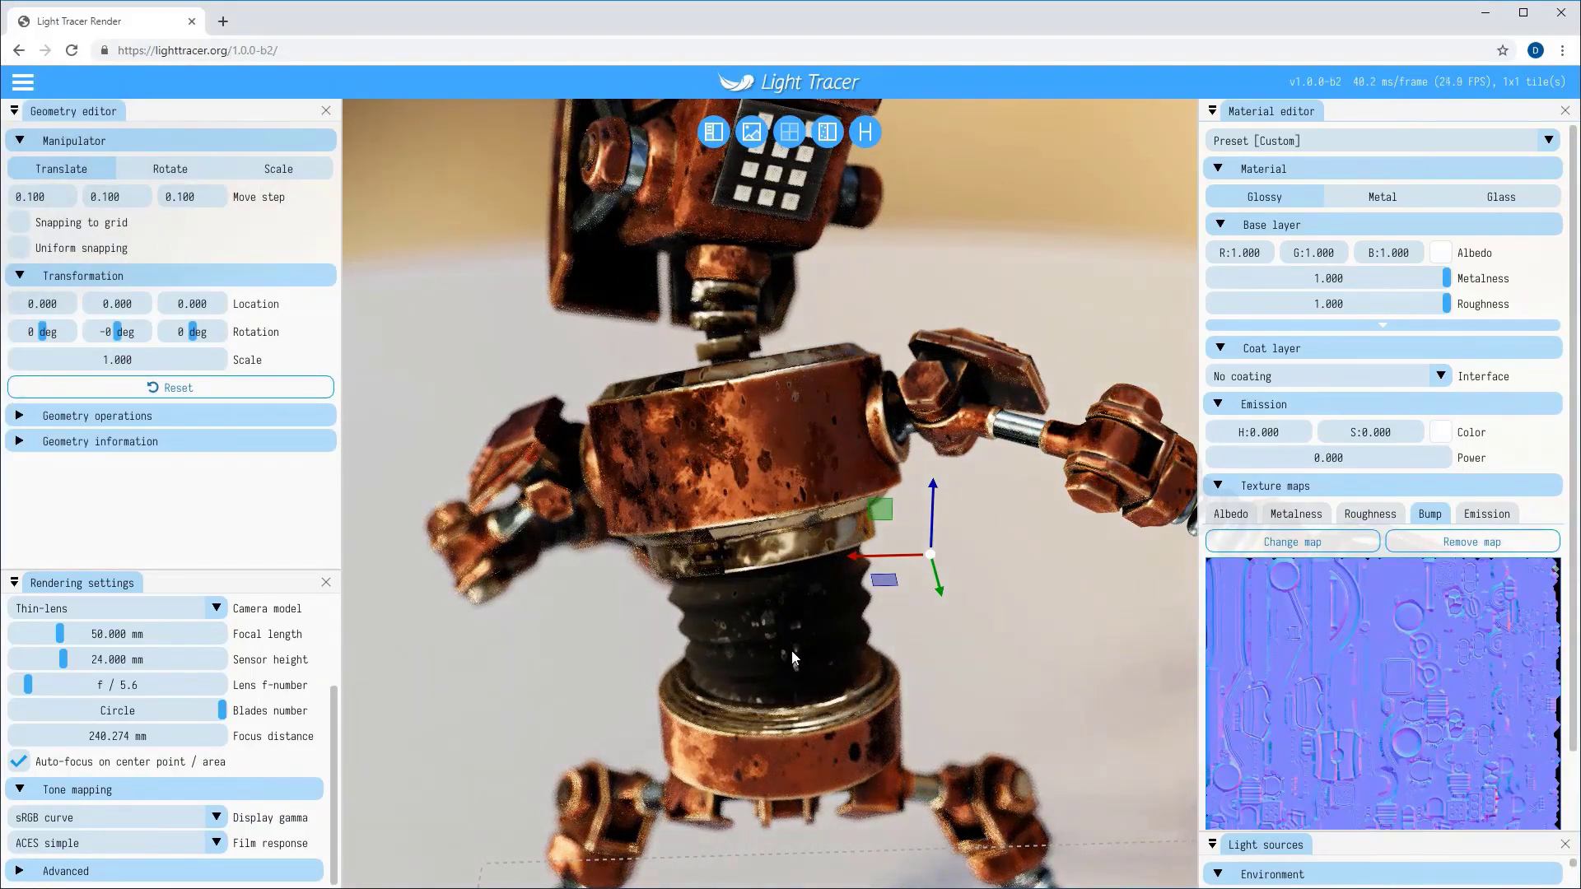
pyautogui.moveTo(807, 655); pyautogui.dragTo(659, 614)
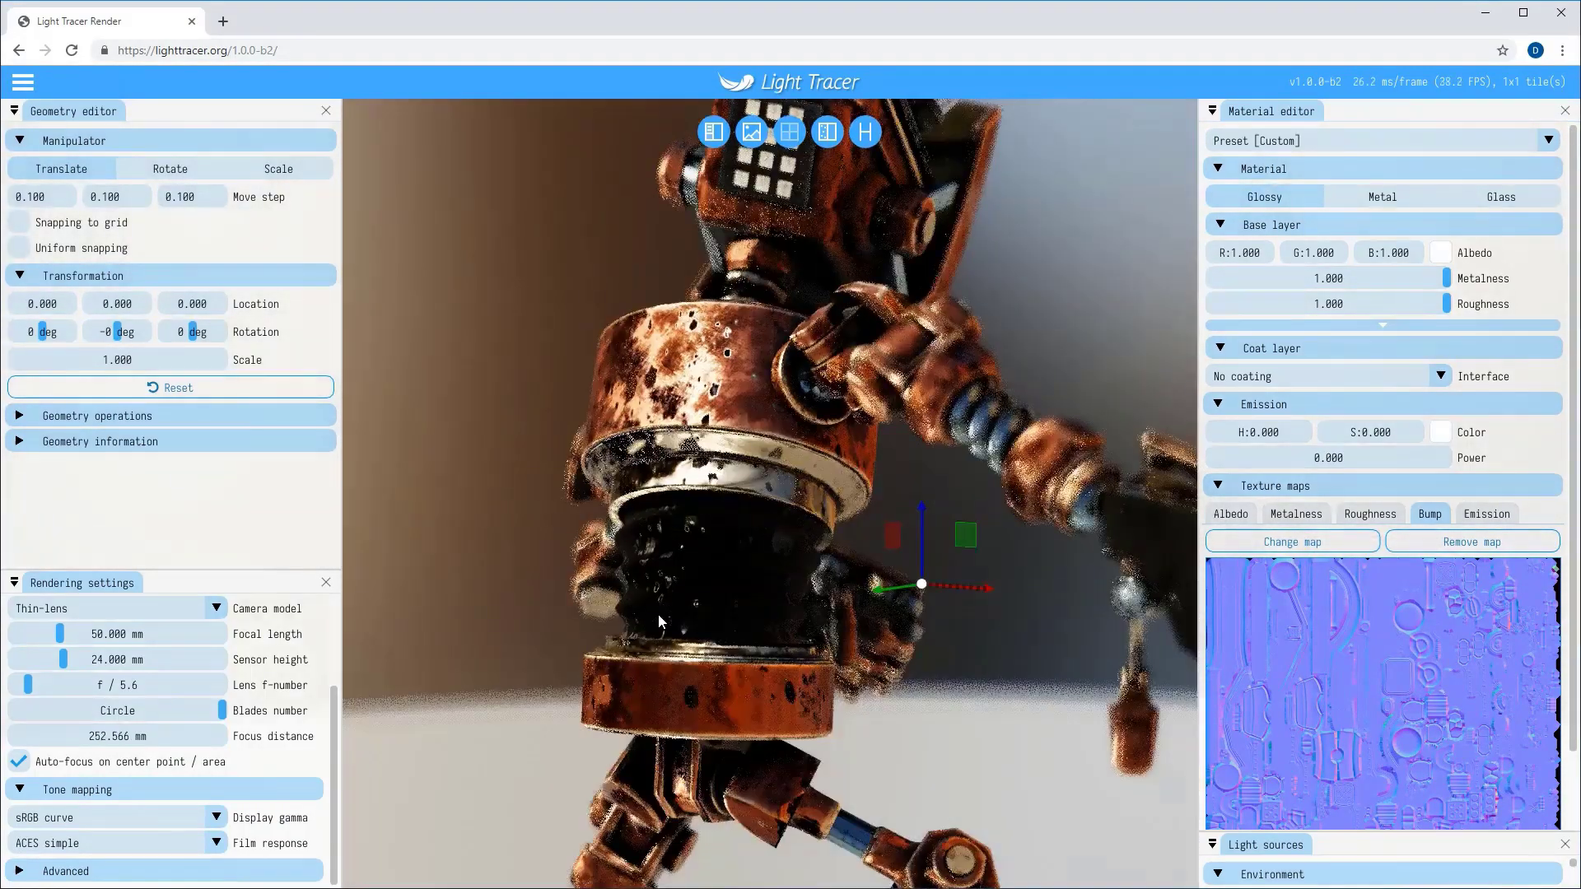
# Step: Hide the editor panels and inspect the textured robot from another angle
pyautogui.click(713, 132)
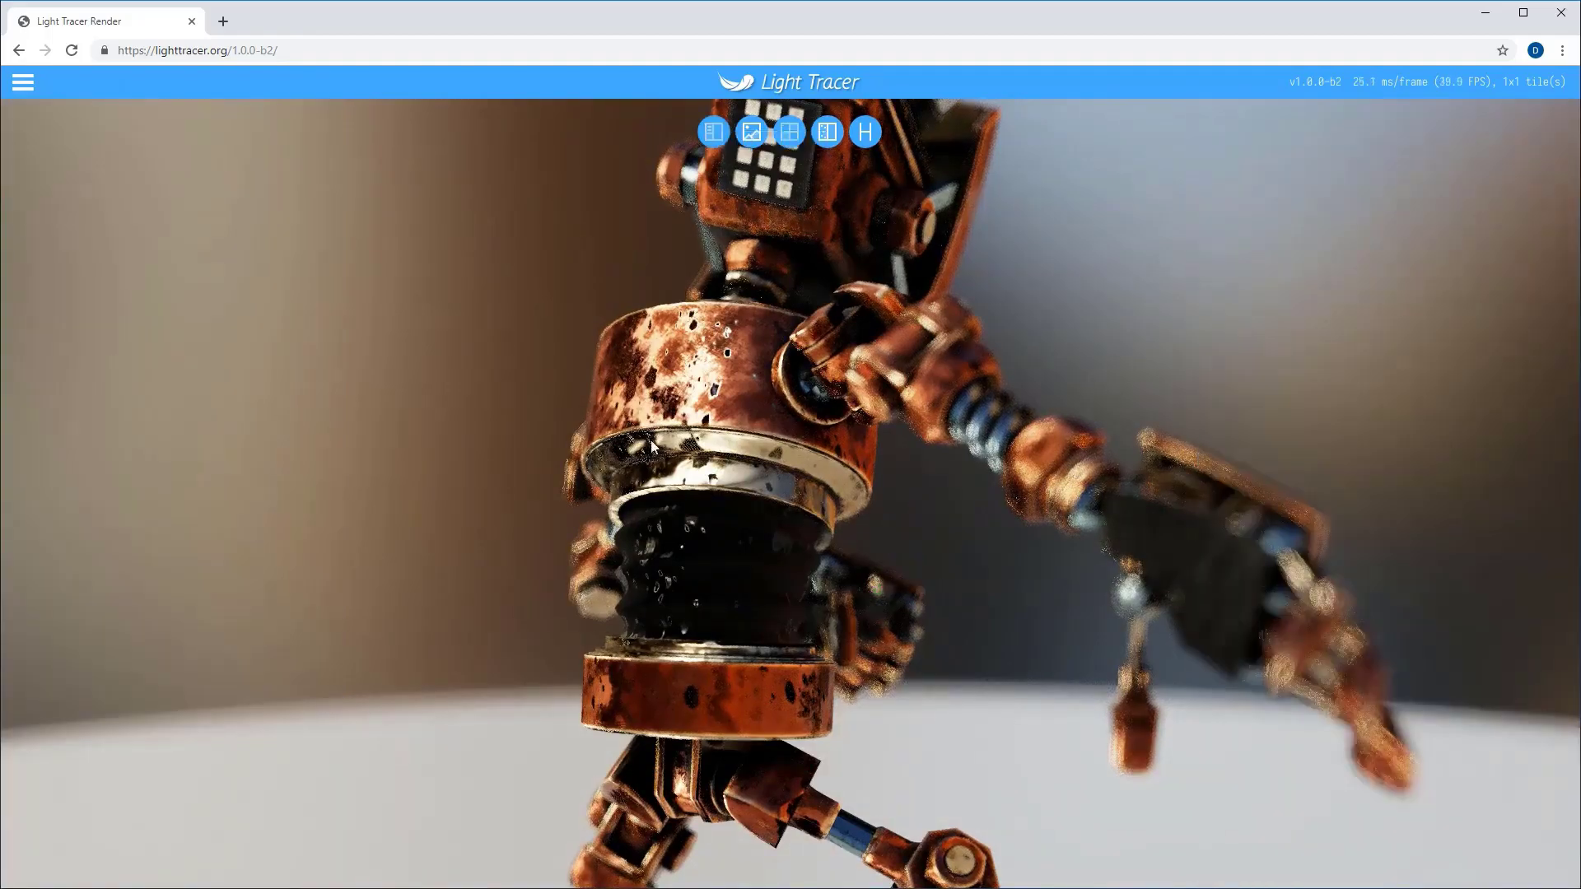
pyautogui.moveTo(650, 440); pyautogui.dragTo(906, 629)
pyautogui.scroll(-8, 905, 629)
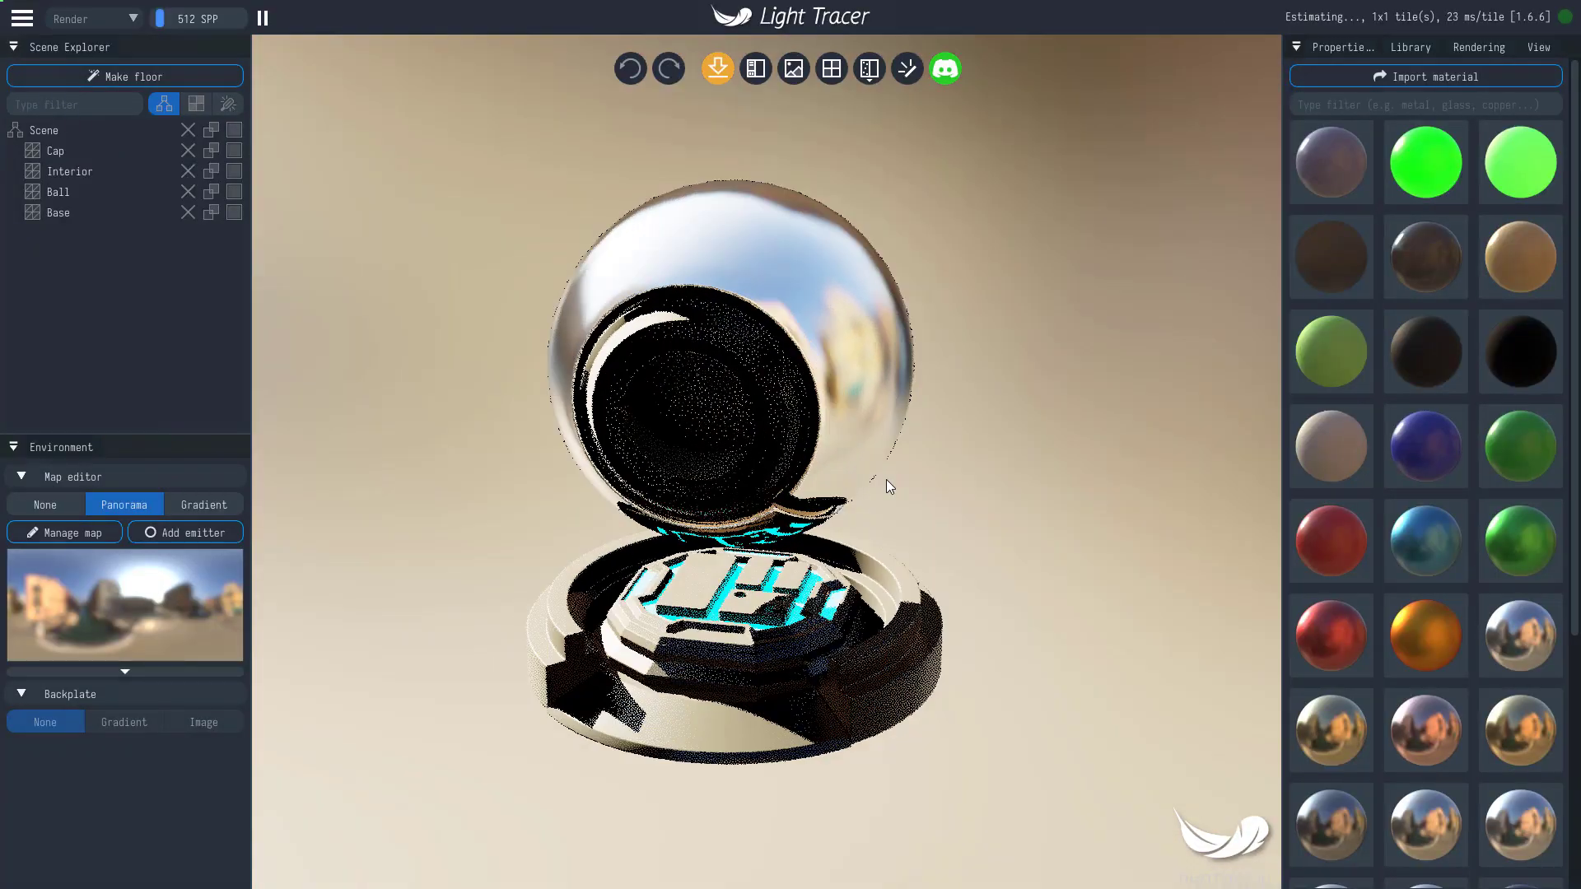
# Step: Apply a red paint material from the library to the round cap of the material ball
pyautogui.moveTo(886, 479); pyautogui.dragTo(905, 474)
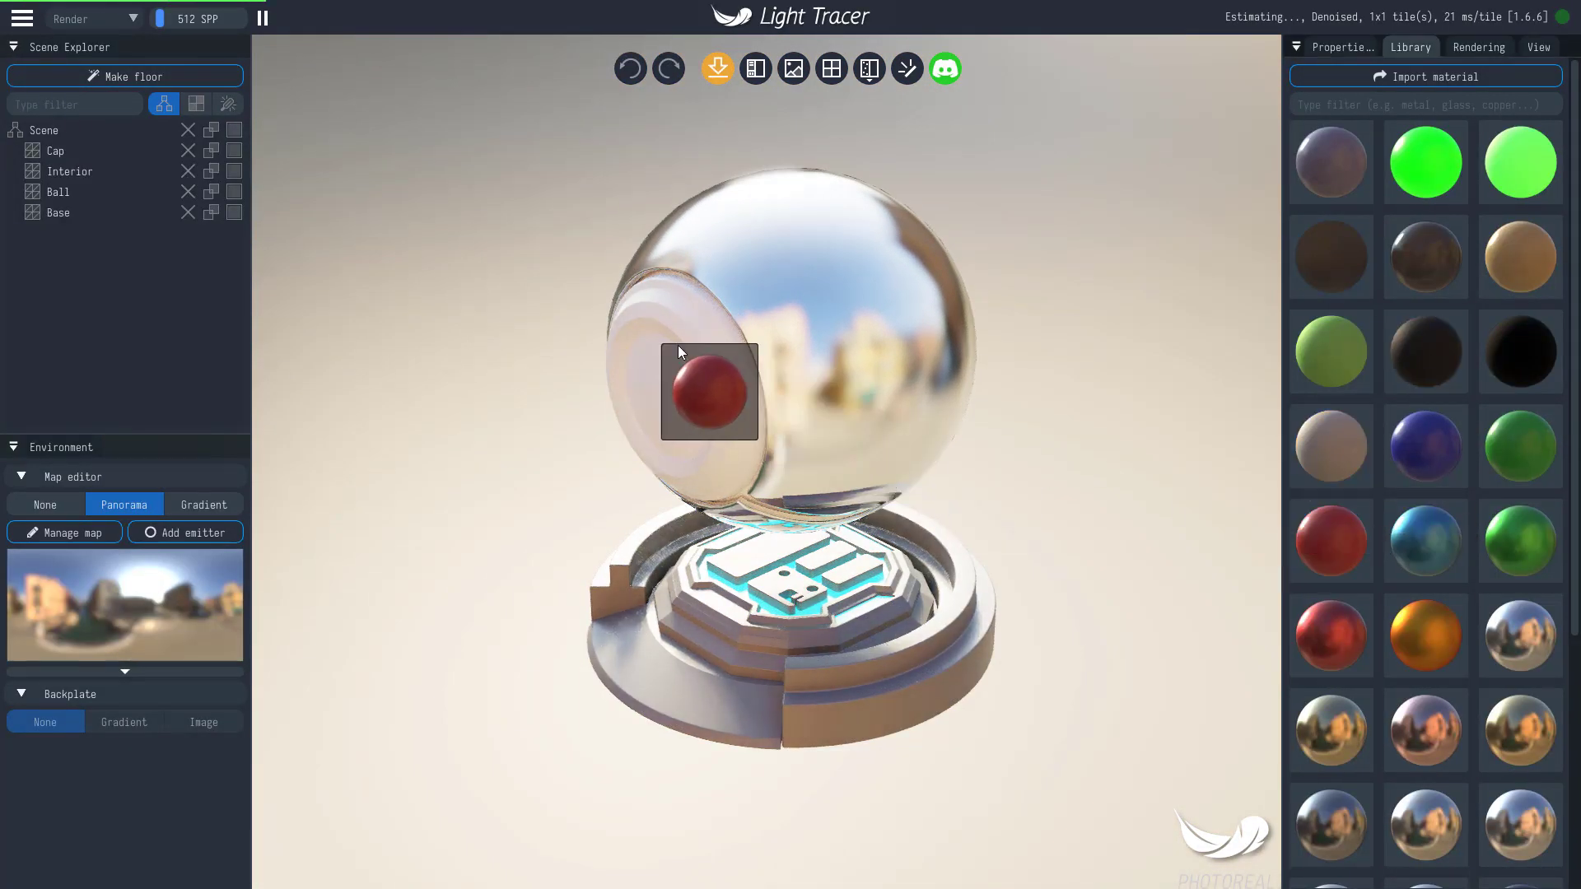
pyautogui.moveTo(680, 348); pyautogui.dragTo(680, 349)
pyautogui.moveTo(1015, 502); pyautogui.dragTo(1151, 469)
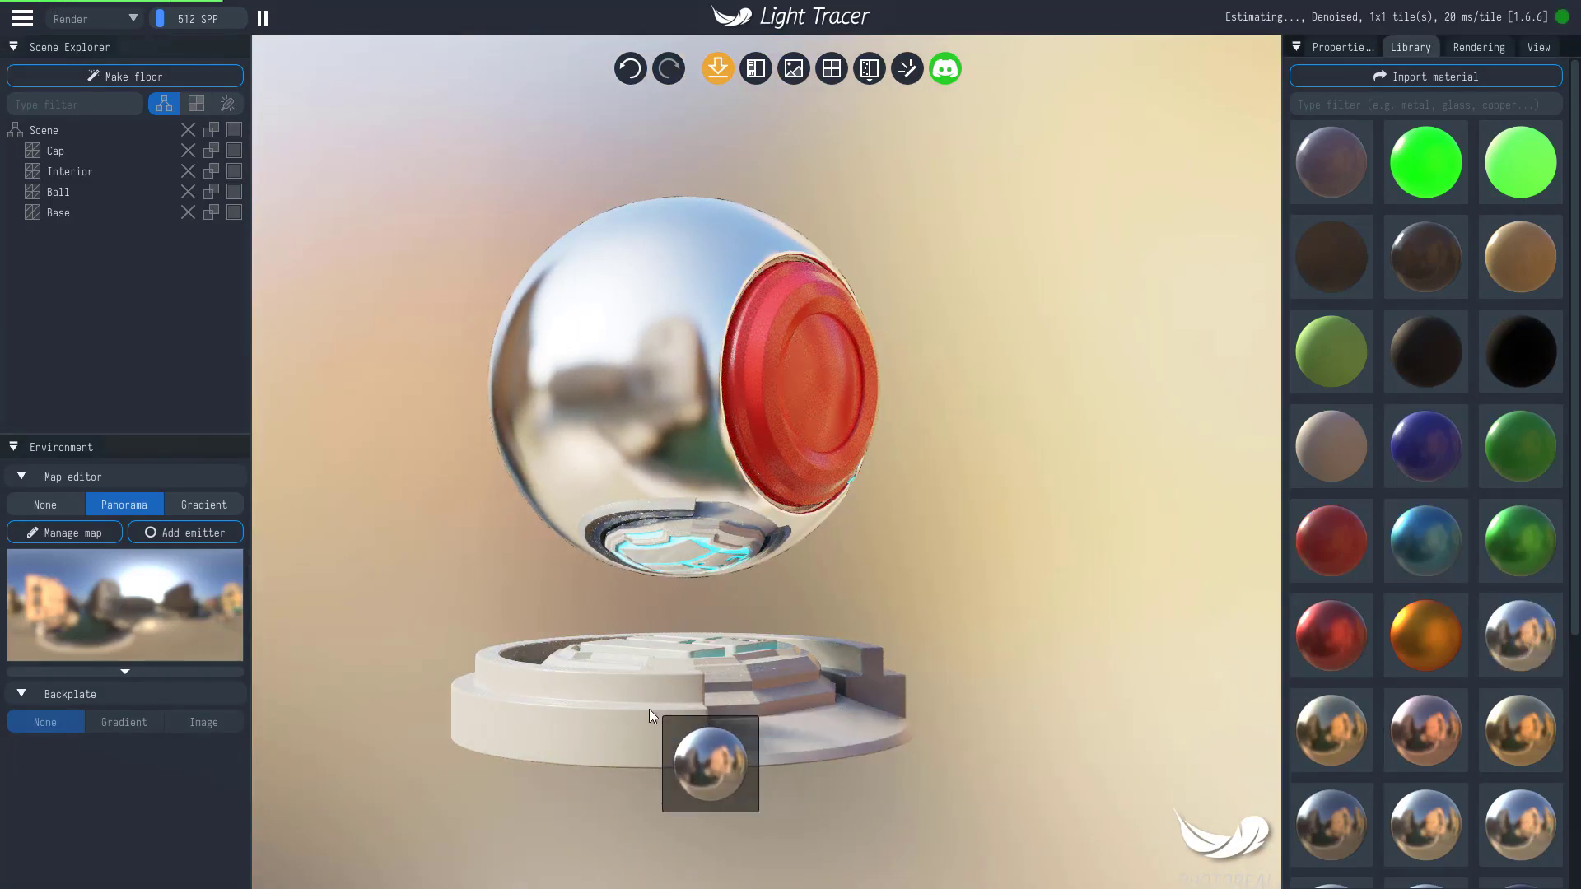
# Step: Apply a polished silver metal material from the library to the base under the ball
pyautogui.moveTo(649, 709); pyautogui.dragTo(654, 708)
pyautogui.moveTo(976, 512)
pyautogui.mouseDown()
pyautogui.moveTo(901, 515)
pyautogui.moveTo(945, 512)
pyautogui.mouseUp()
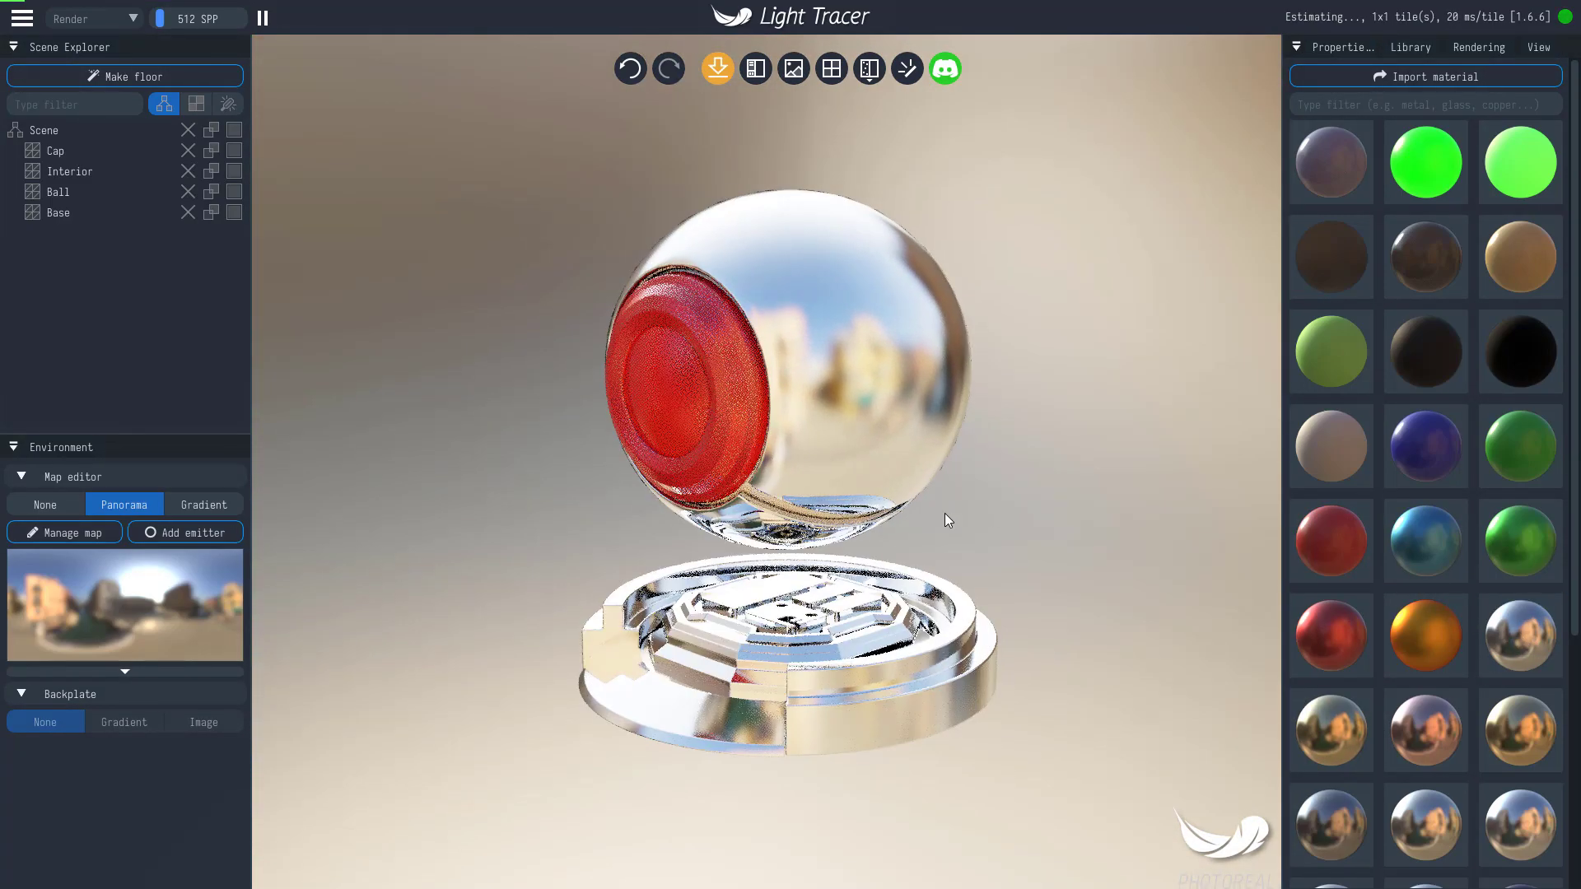
pyautogui.moveTo(1050, 495); pyautogui.dragTo(906, 510)
pyautogui.scroll(-3, 1381, 615)
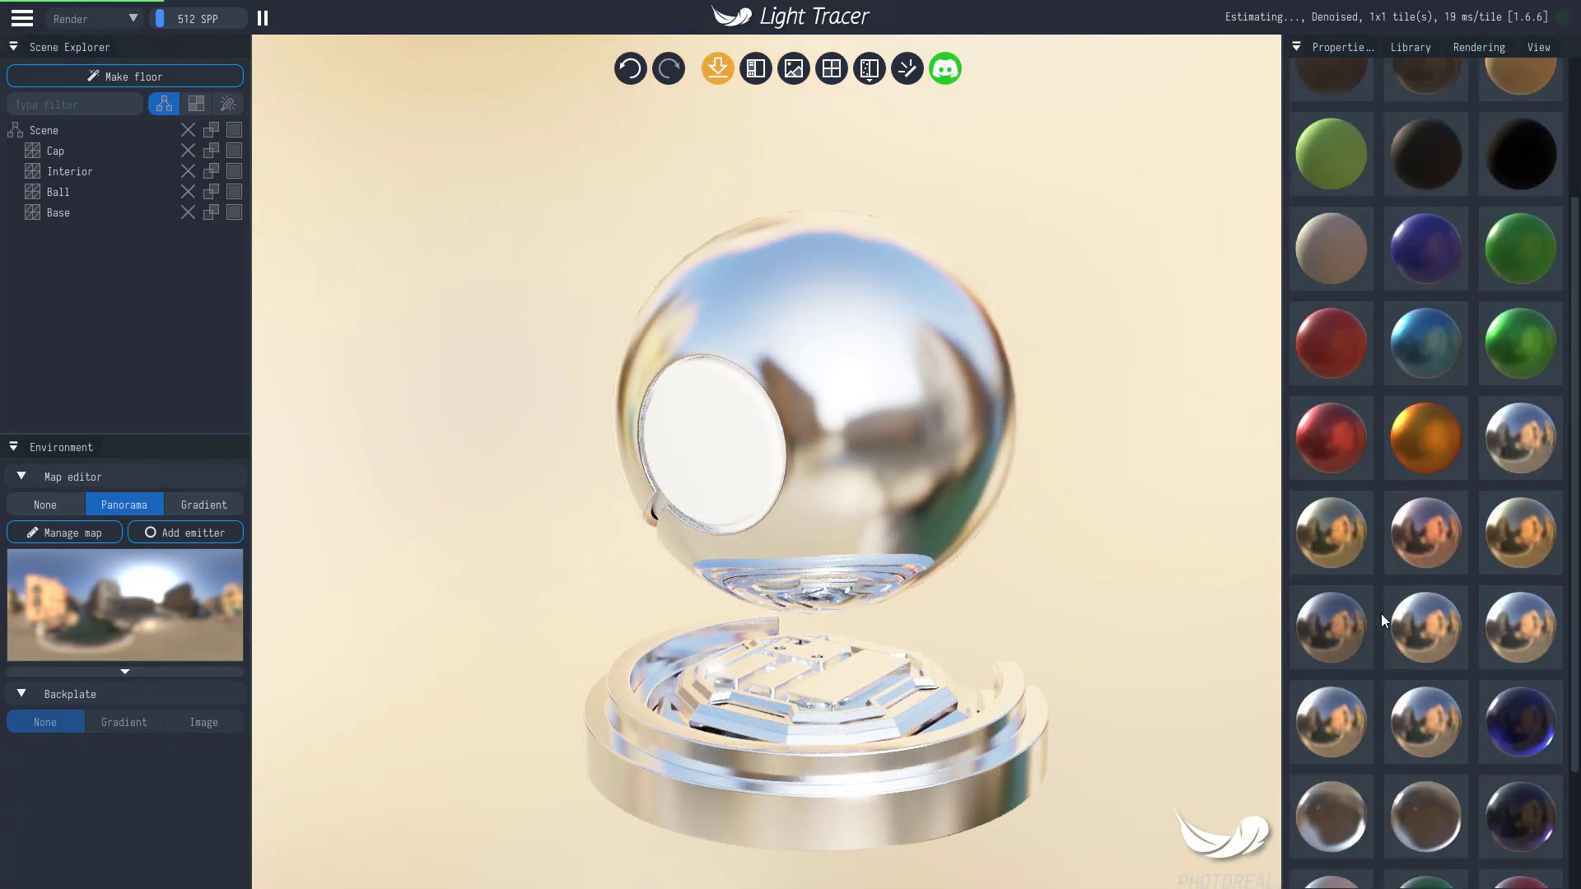
pyautogui.scroll(-1, 1381, 614)
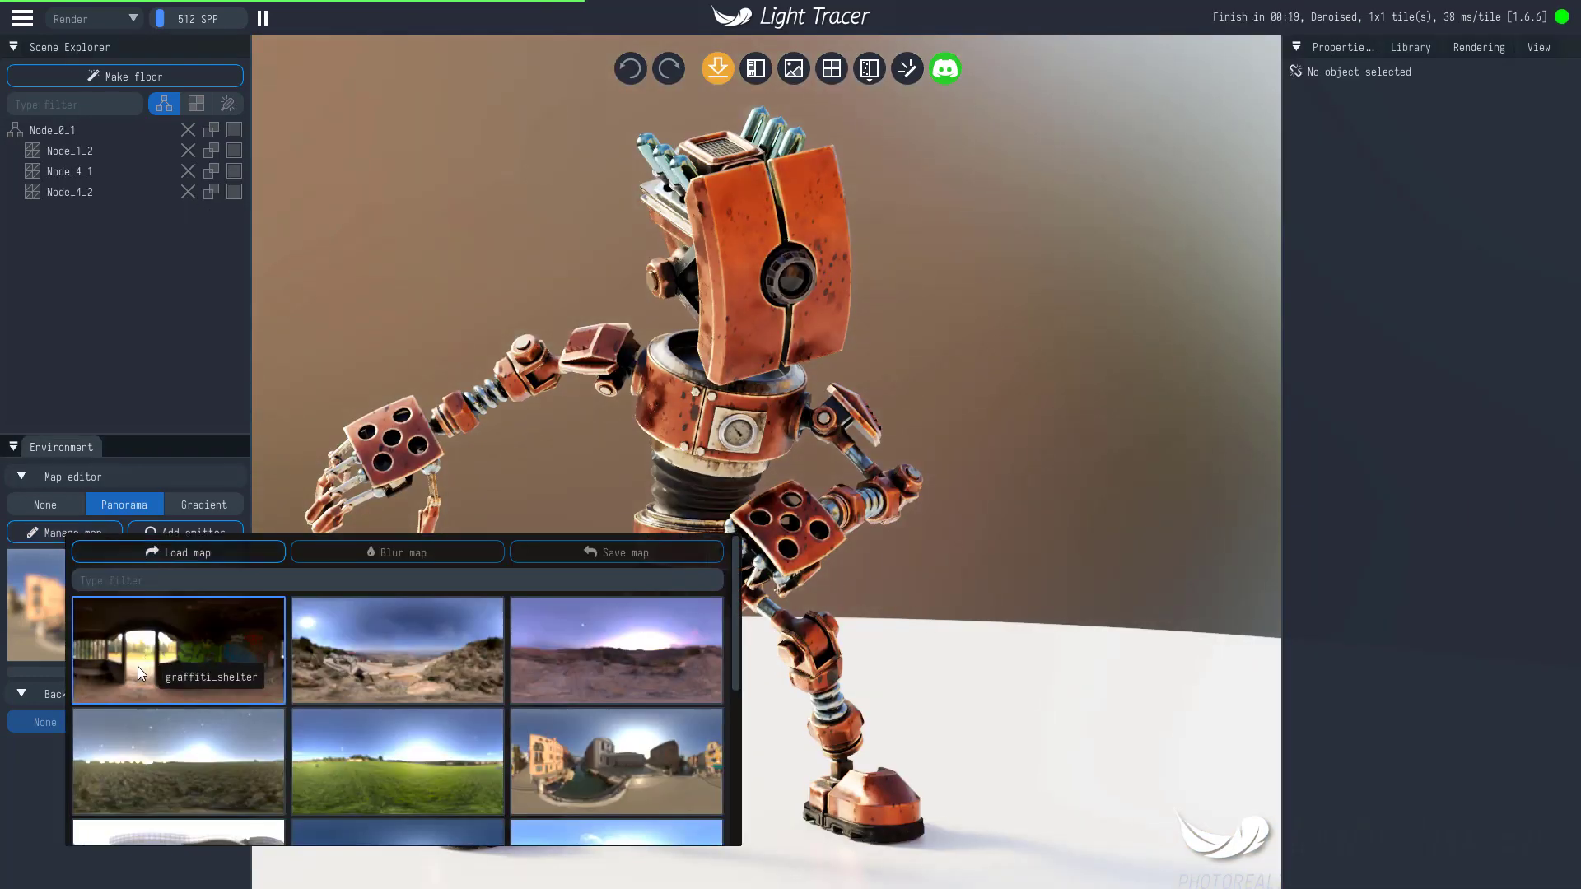
# Step: Light the robot scene with the rocky desert panorama under a cloudy sky as environment map
pyautogui.click(384, 644)
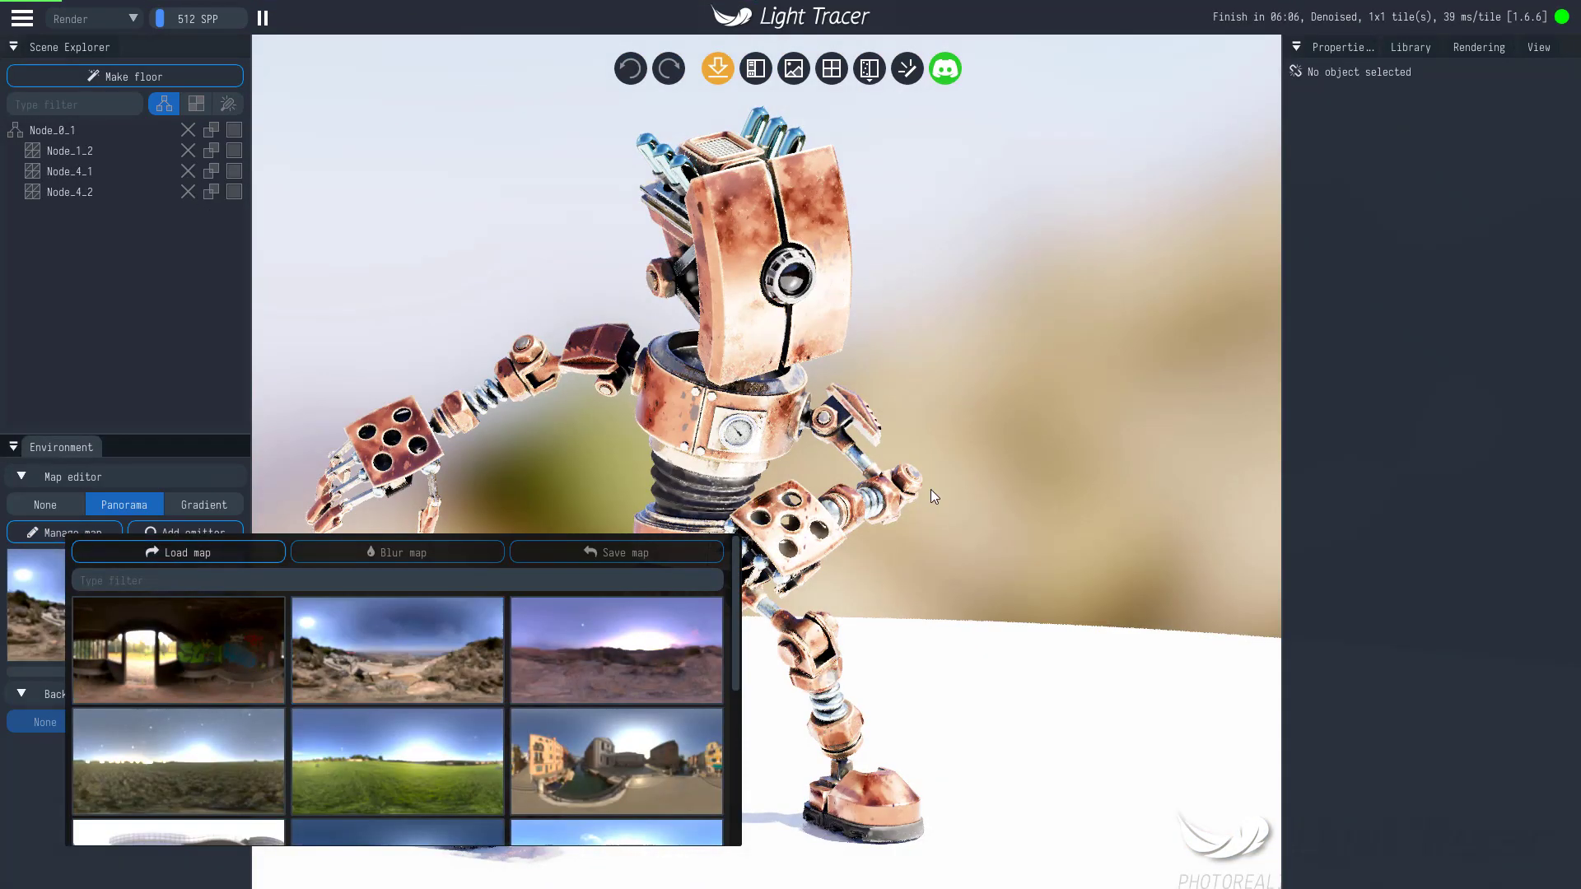
pyautogui.click(951, 589)
pyautogui.moveTo(951, 590); pyautogui.dragTo(237, 590)
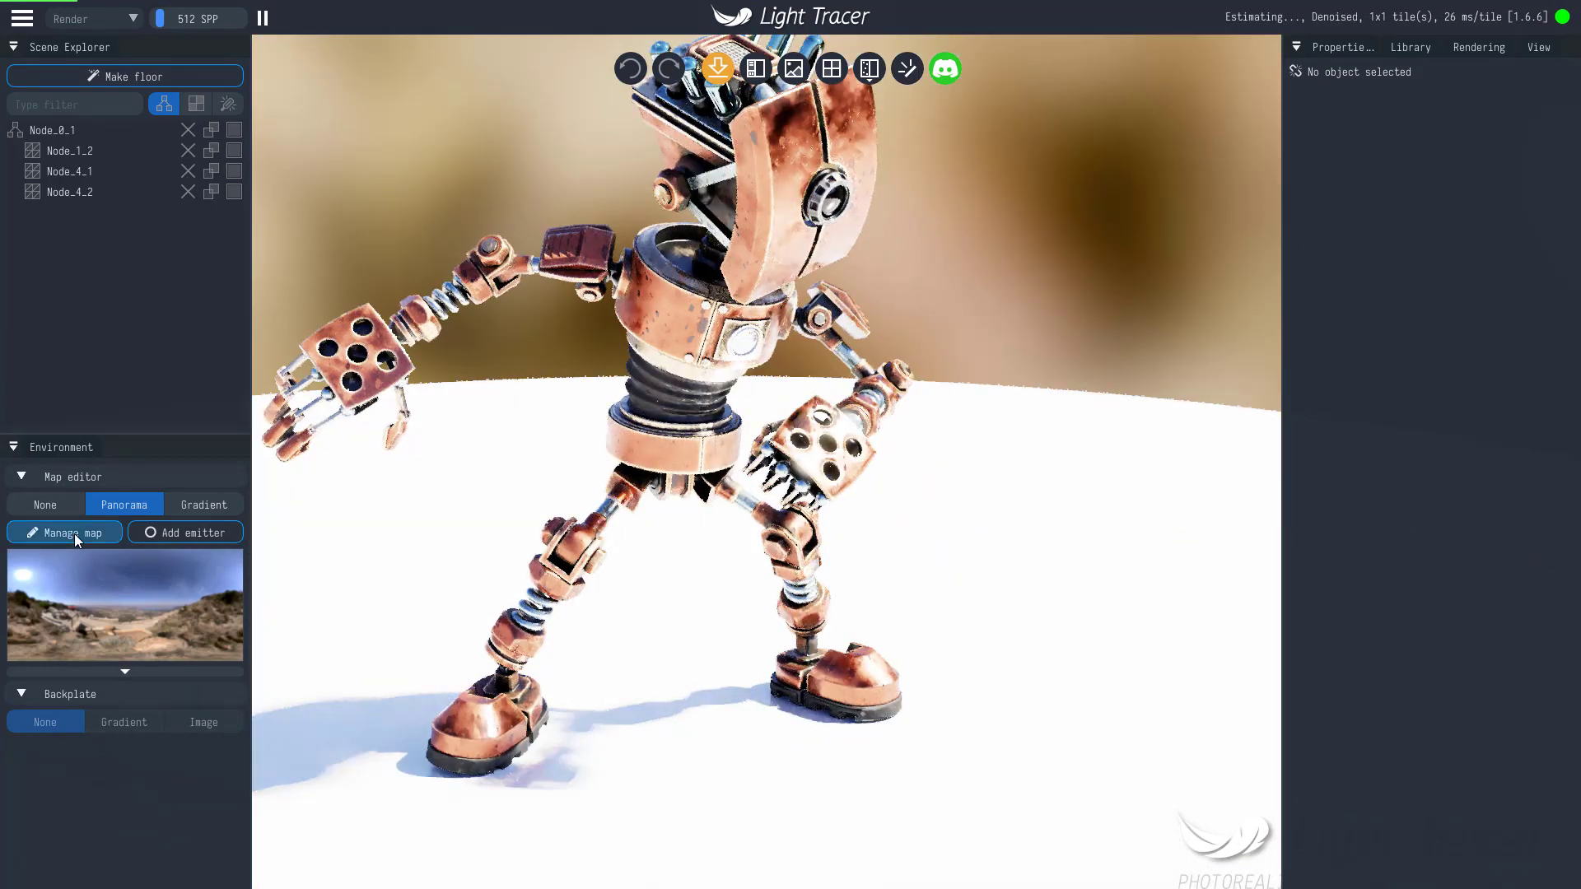
# Step: Switch the robot scene's environment map to the pale plaza panorama with the modern building
pyautogui.click(74, 533)
pyautogui.scroll(-2, 510, 638)
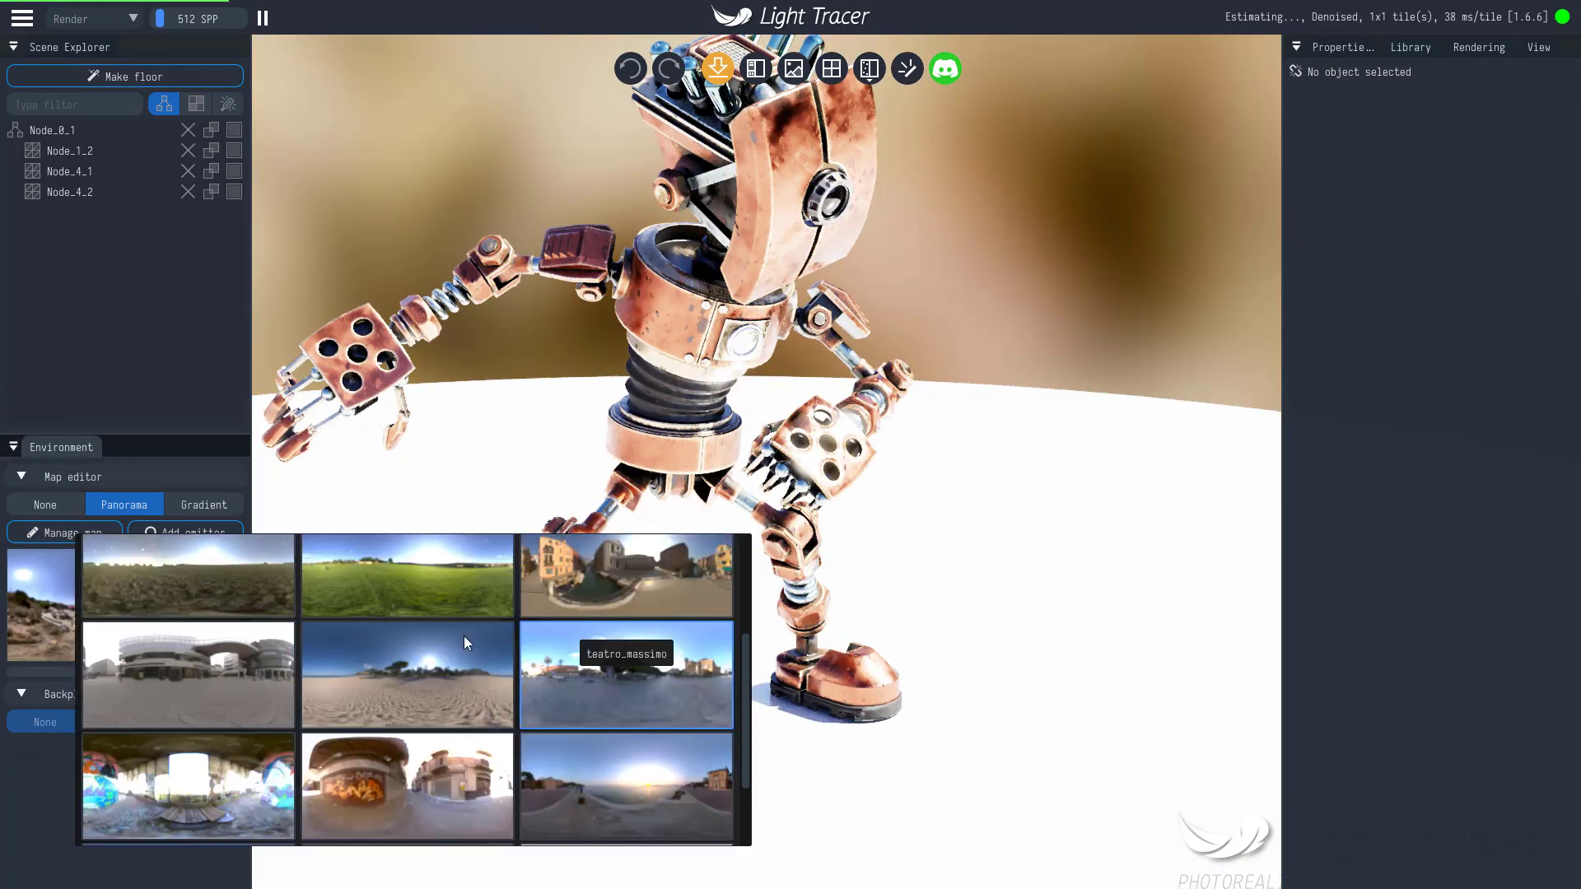
pyautogui.click(214, 671)
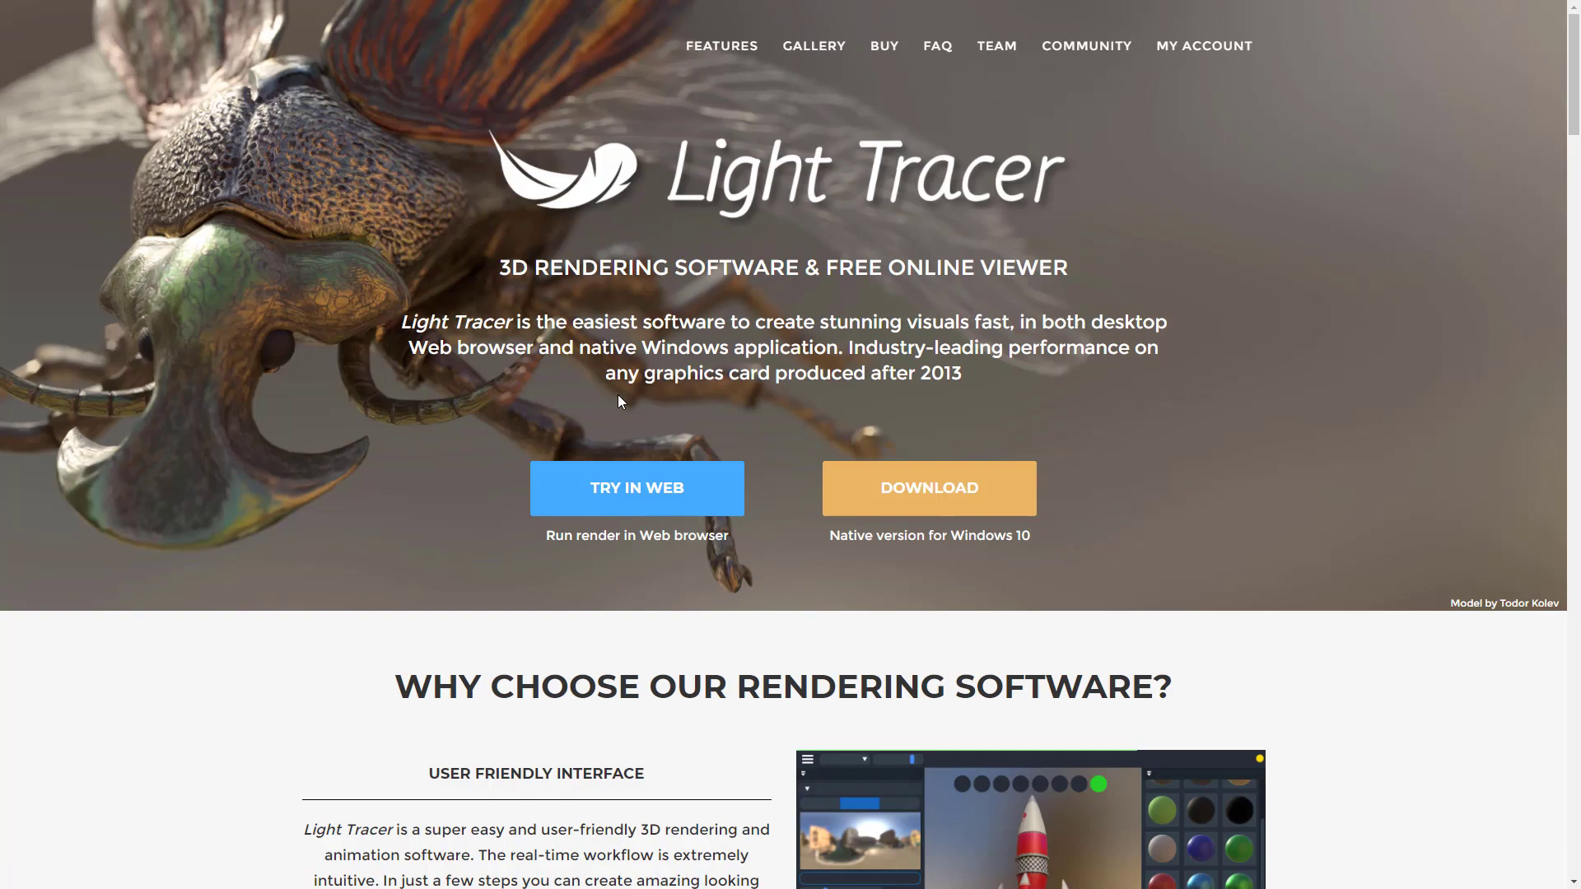
# Step: Launch the web version of Light Tracer and look around the default material ball scene
pyautogui.click(630, 485)
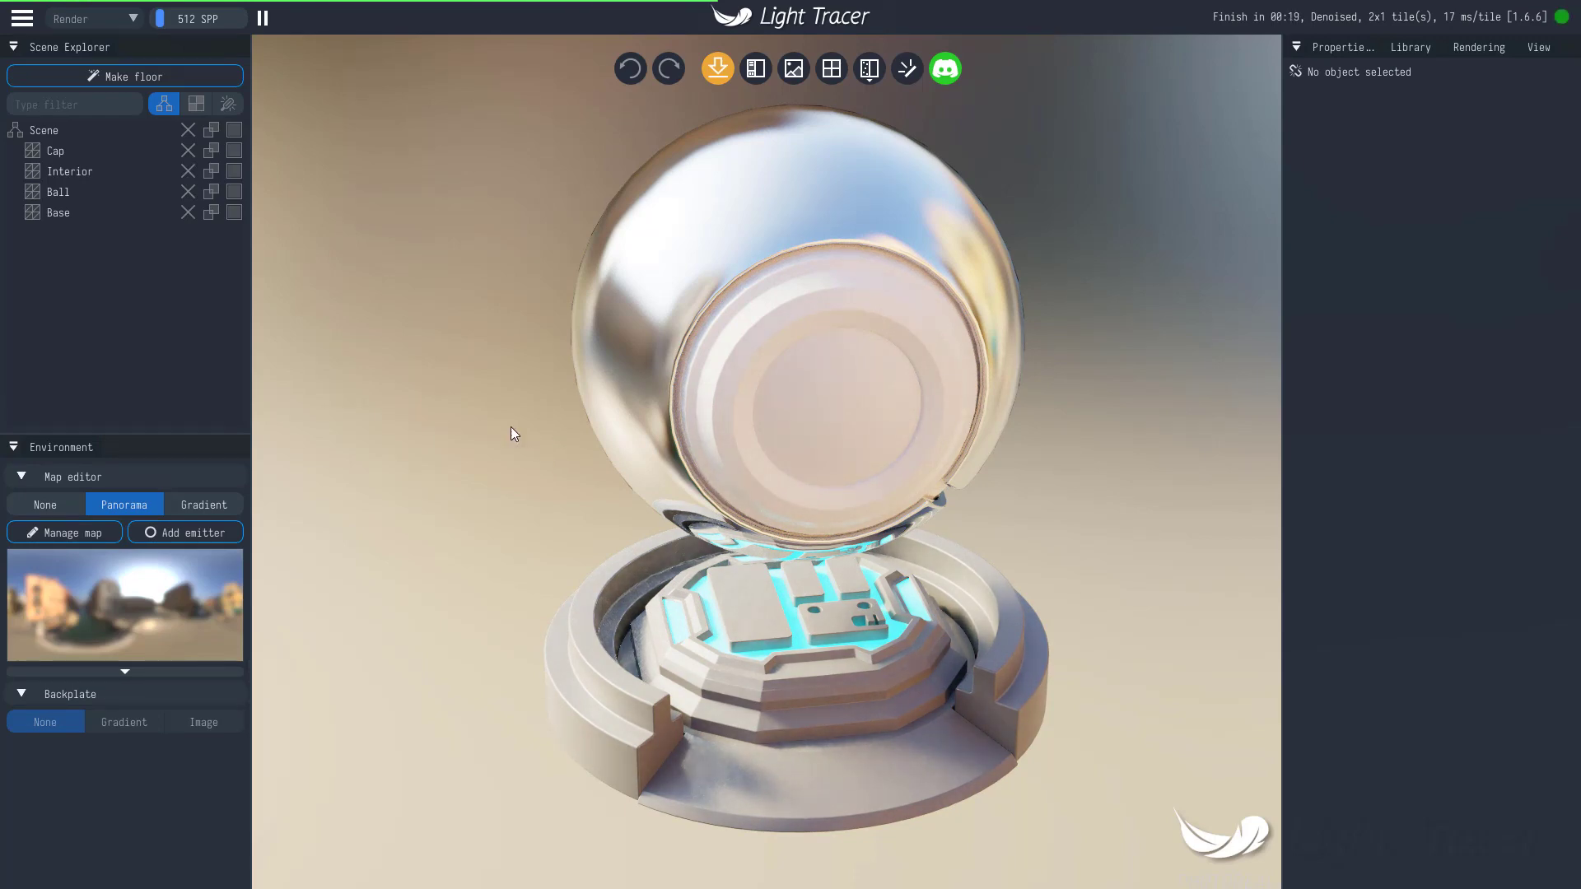
pyautogui.scroll(-3, 511, 433)
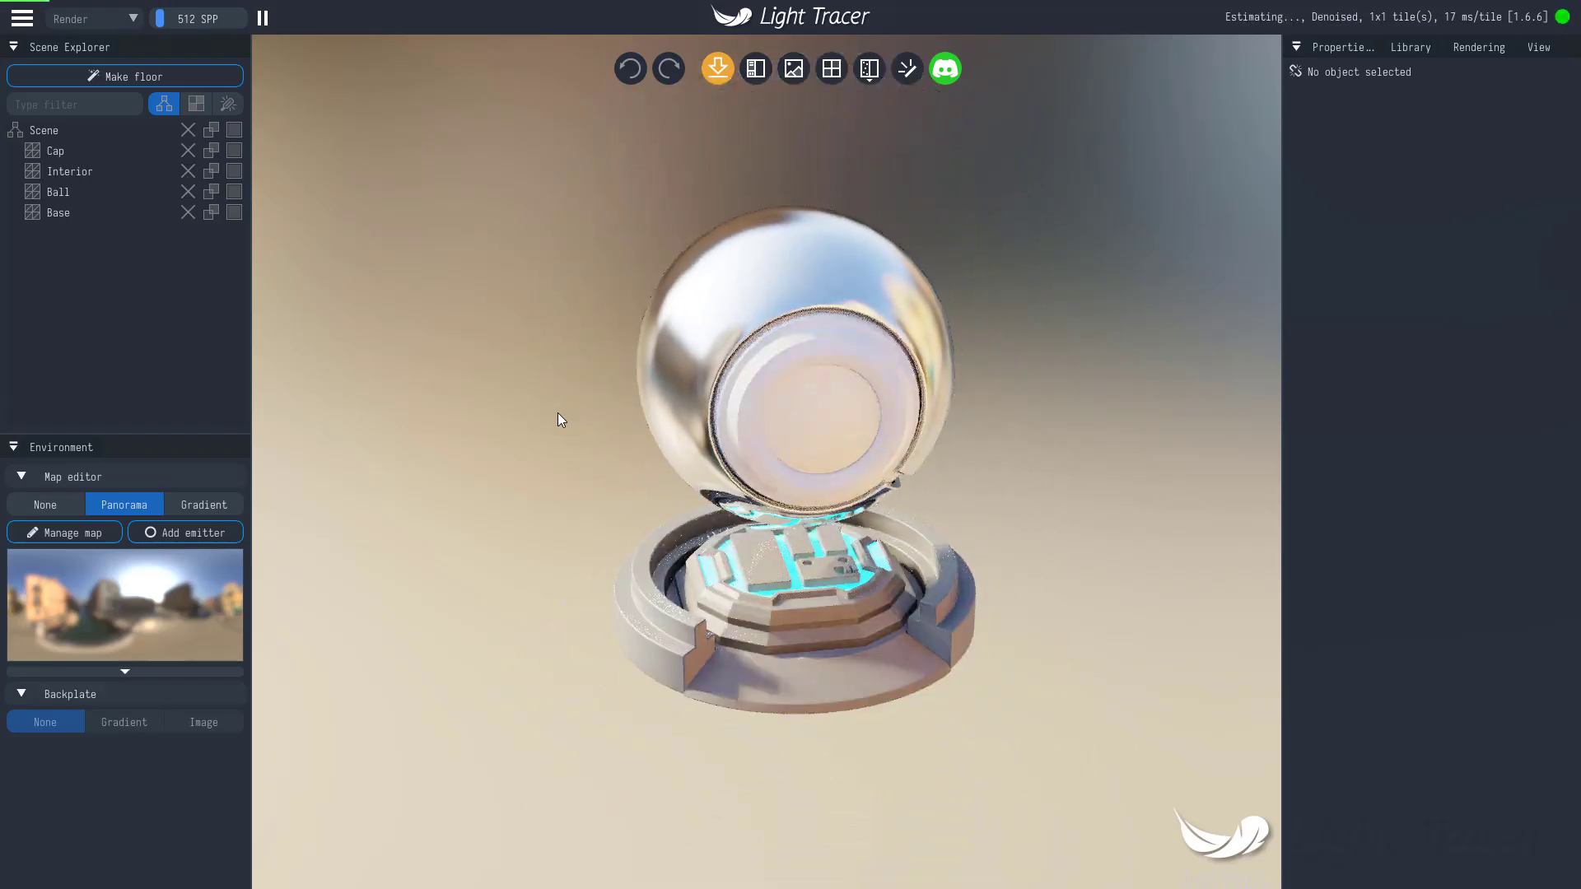
pyautogui.moveTo(557, 412); pyautogui.dragTo(648, 380)
pyautogui.moveTo(520, 437); pyautogui.dragTo(447, 461)
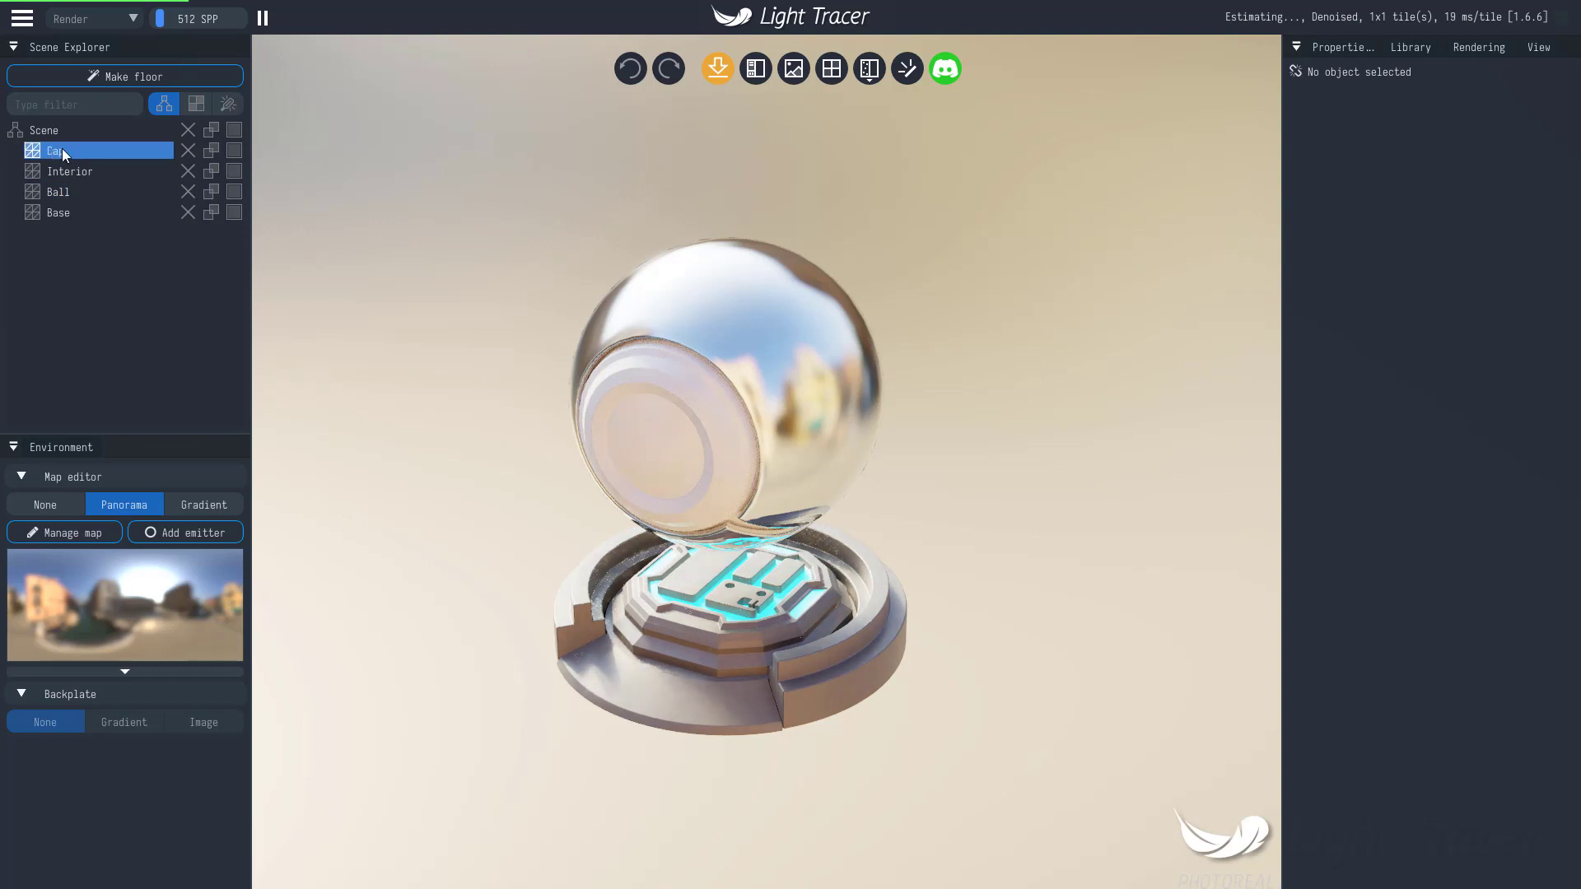
# Step: Hide the Interior, Ball and Base nodes in the scene, and show them all again
pyautogui.click(232, 170)
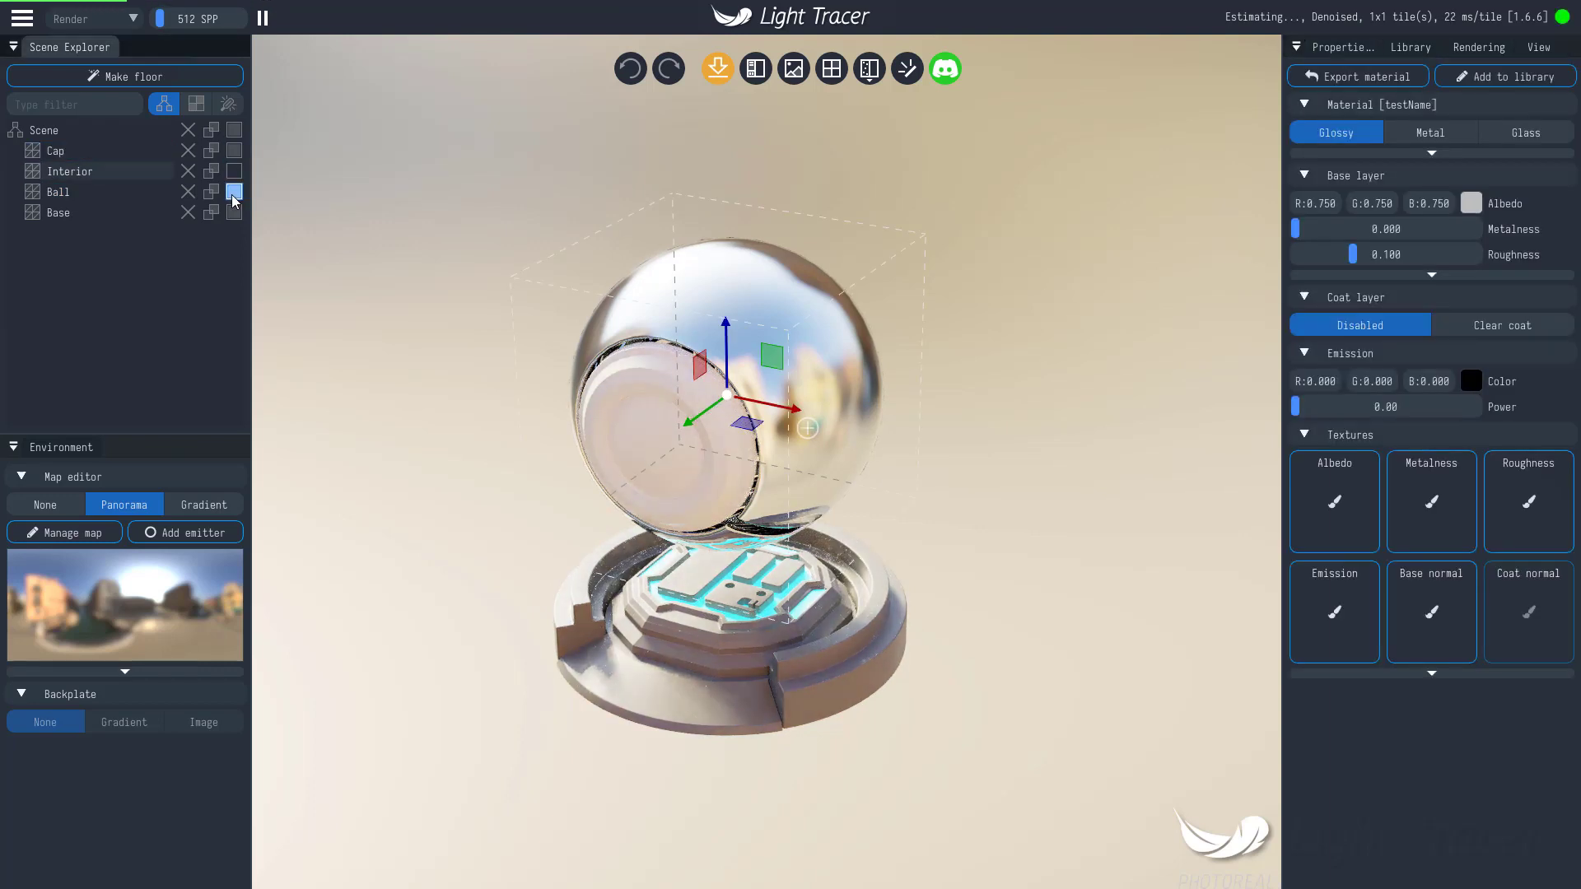
pyautogui.click(234, 191)
pyautogui.click(234, 212)
pyautogui.click(234, 191)
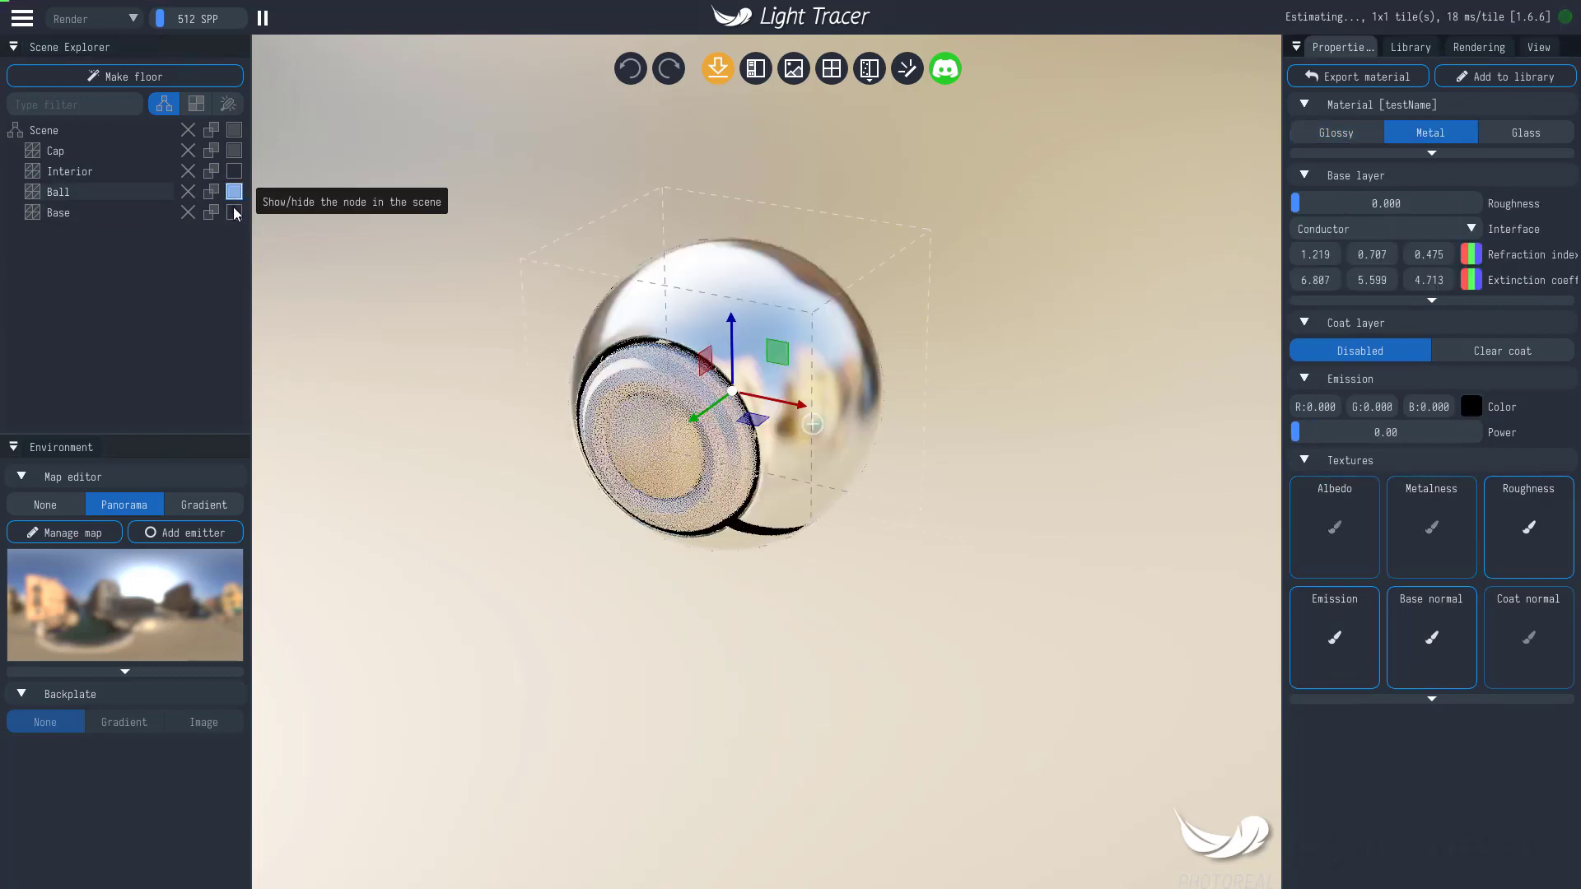
pyautogui.click(233, 212)
pyautogui.click(233, 171)
pyautogui.click(604, 300)
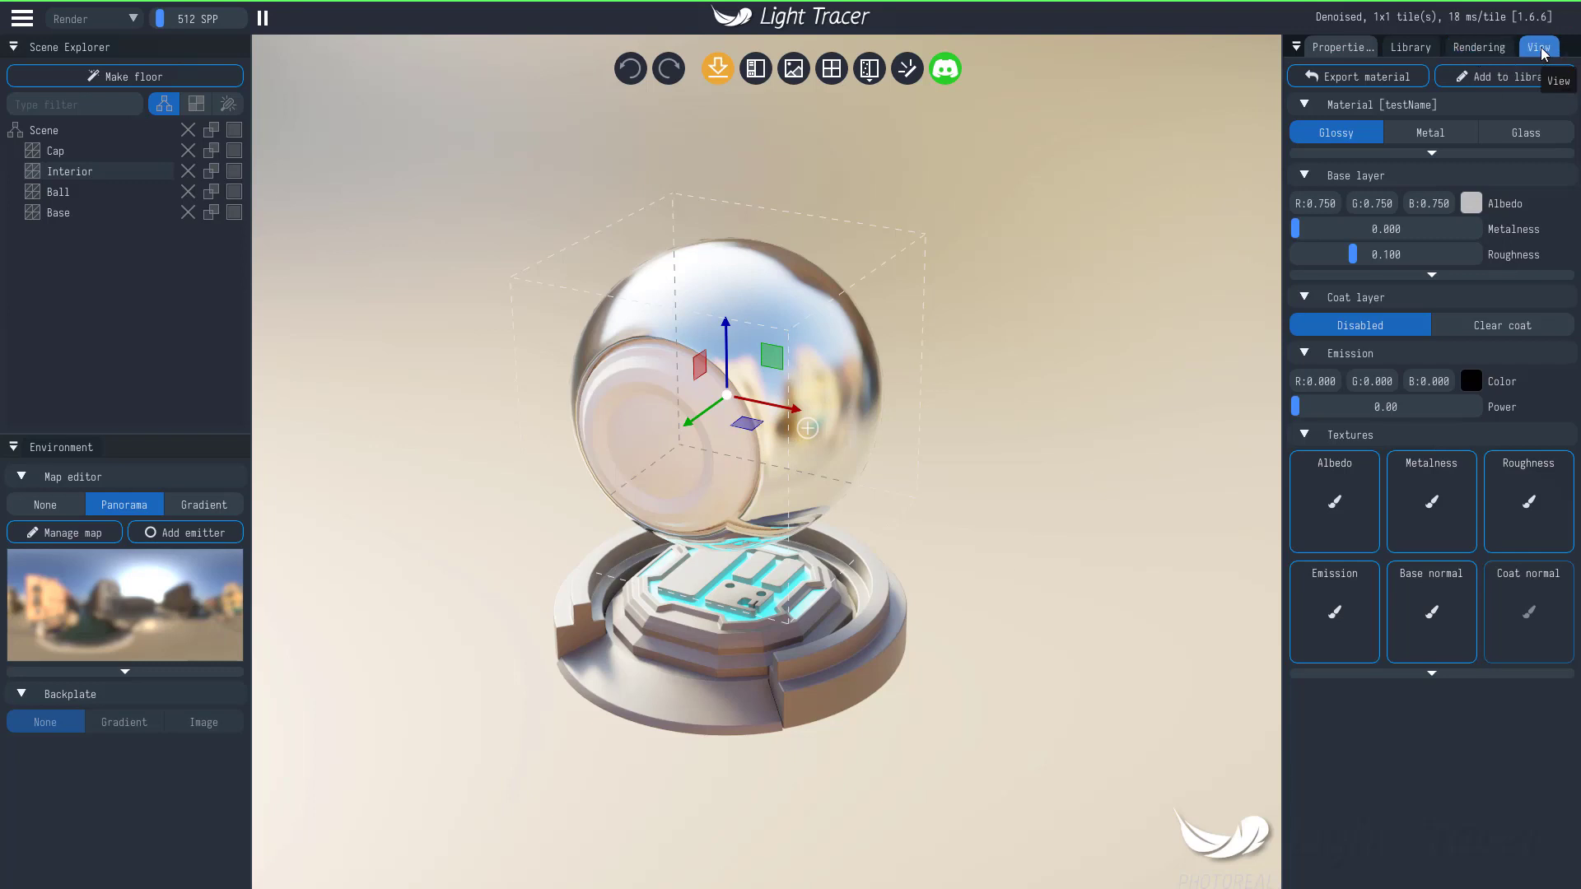
# Step: Apply the [Paint] Acrylic Red library material to the ball's round cap
pyautogui.click(1417, 48)
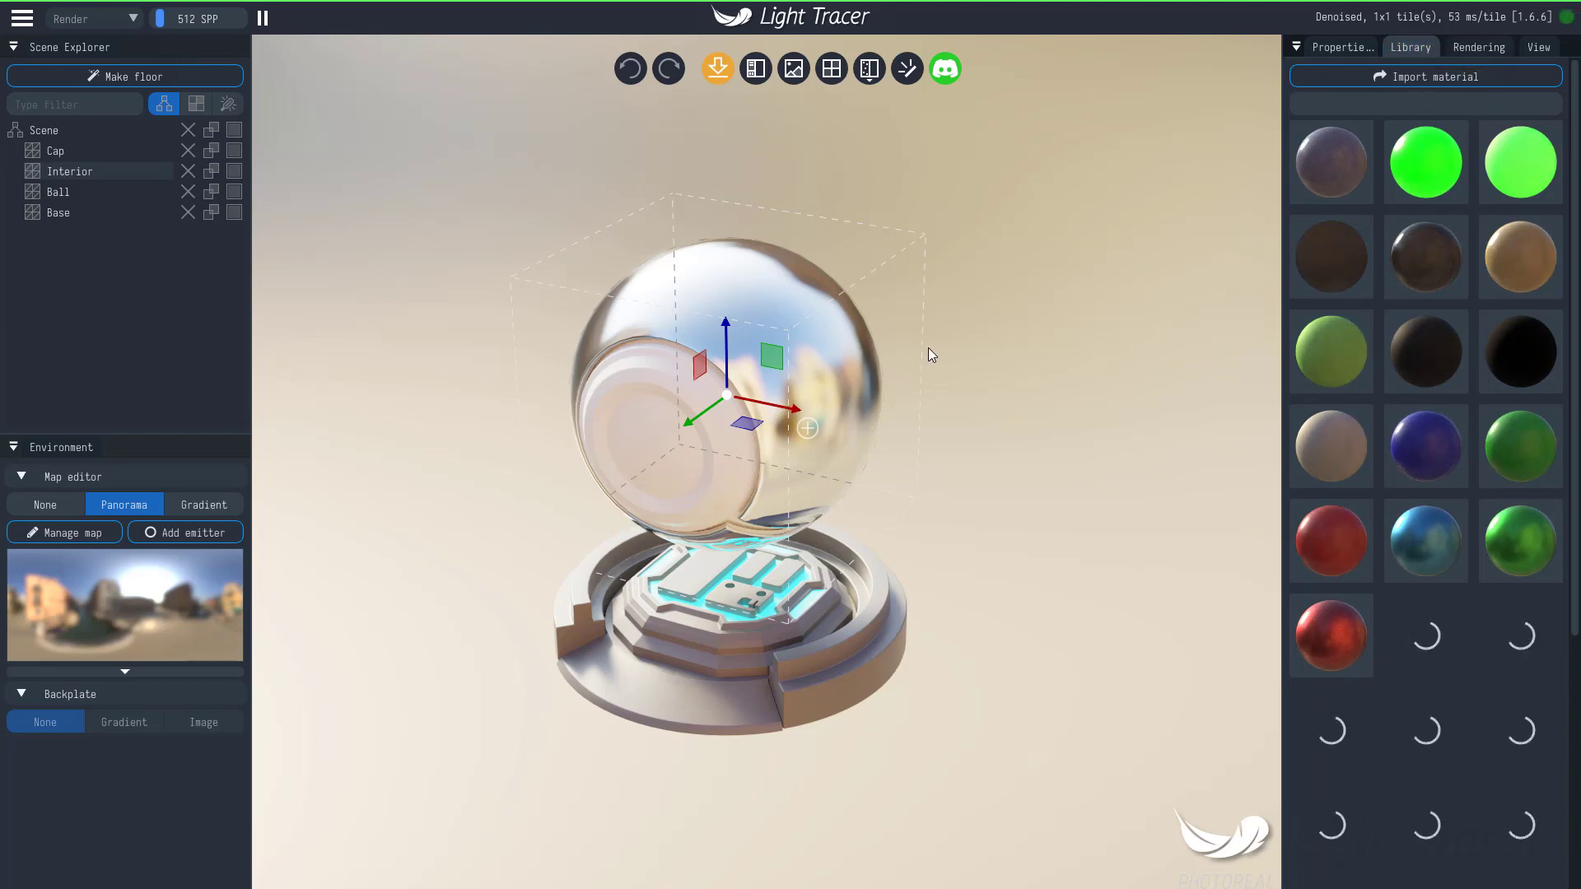
pyautogui.moveTo(927, 347); pyautogui.dragTo(1059, 299)
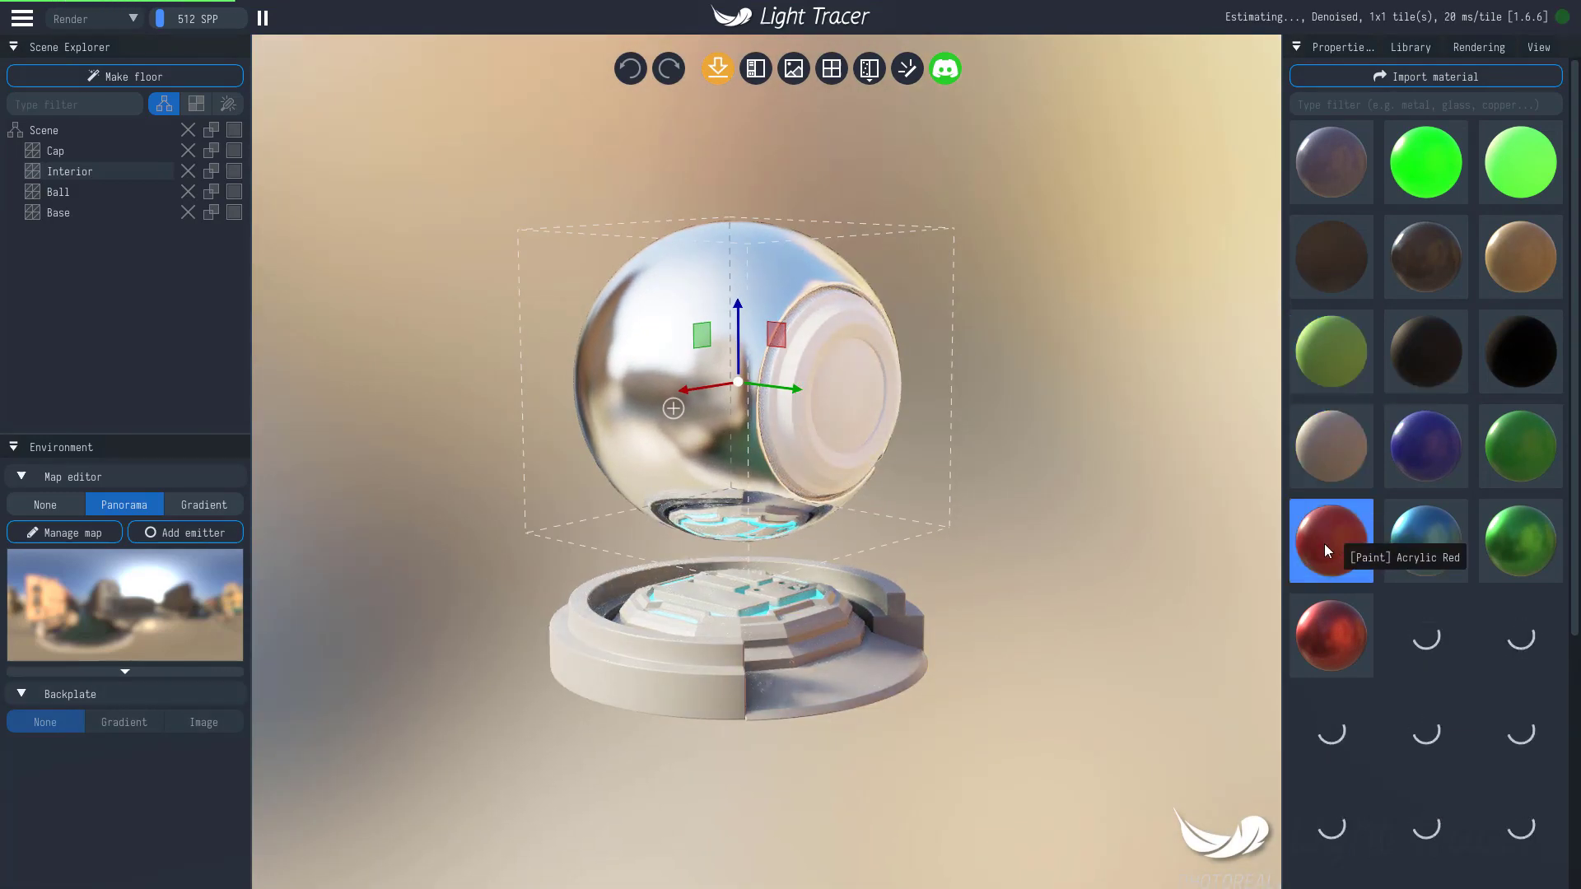
pyautogui.moveTo(1324, 543); pyautogui.dragTo(862, 387)
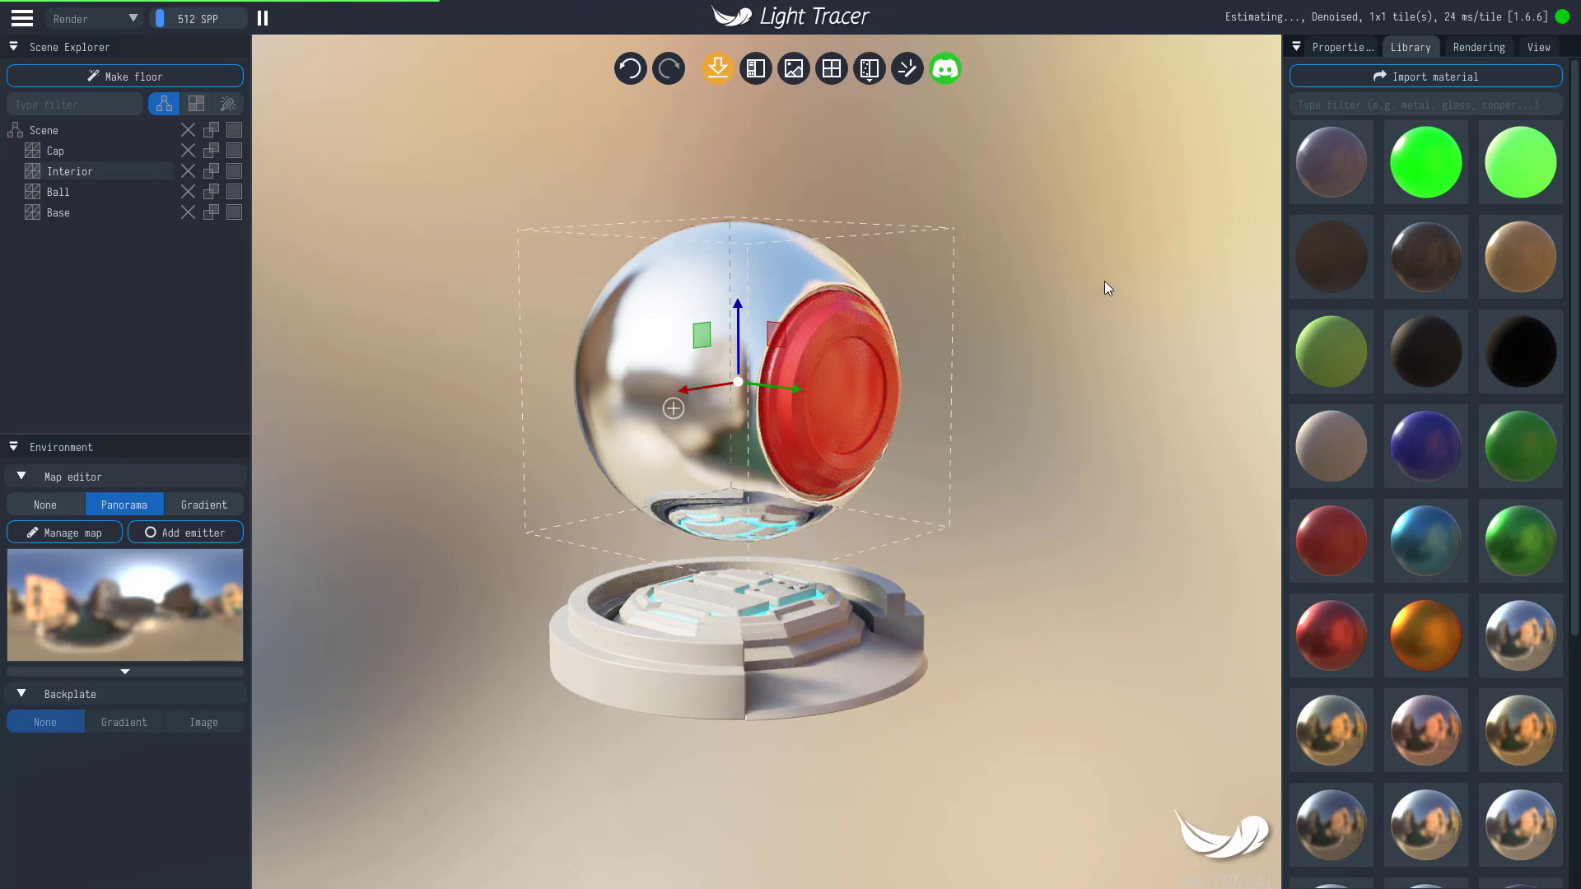
# Step: Apply the metallic orange library material to the base below the ball
pyautogui.moveTo(1104, 280); pyautogui.dragTo(982, 299)
pyautogui.moveTo(1426, 634); pyautogui.dragTo(808, 642)
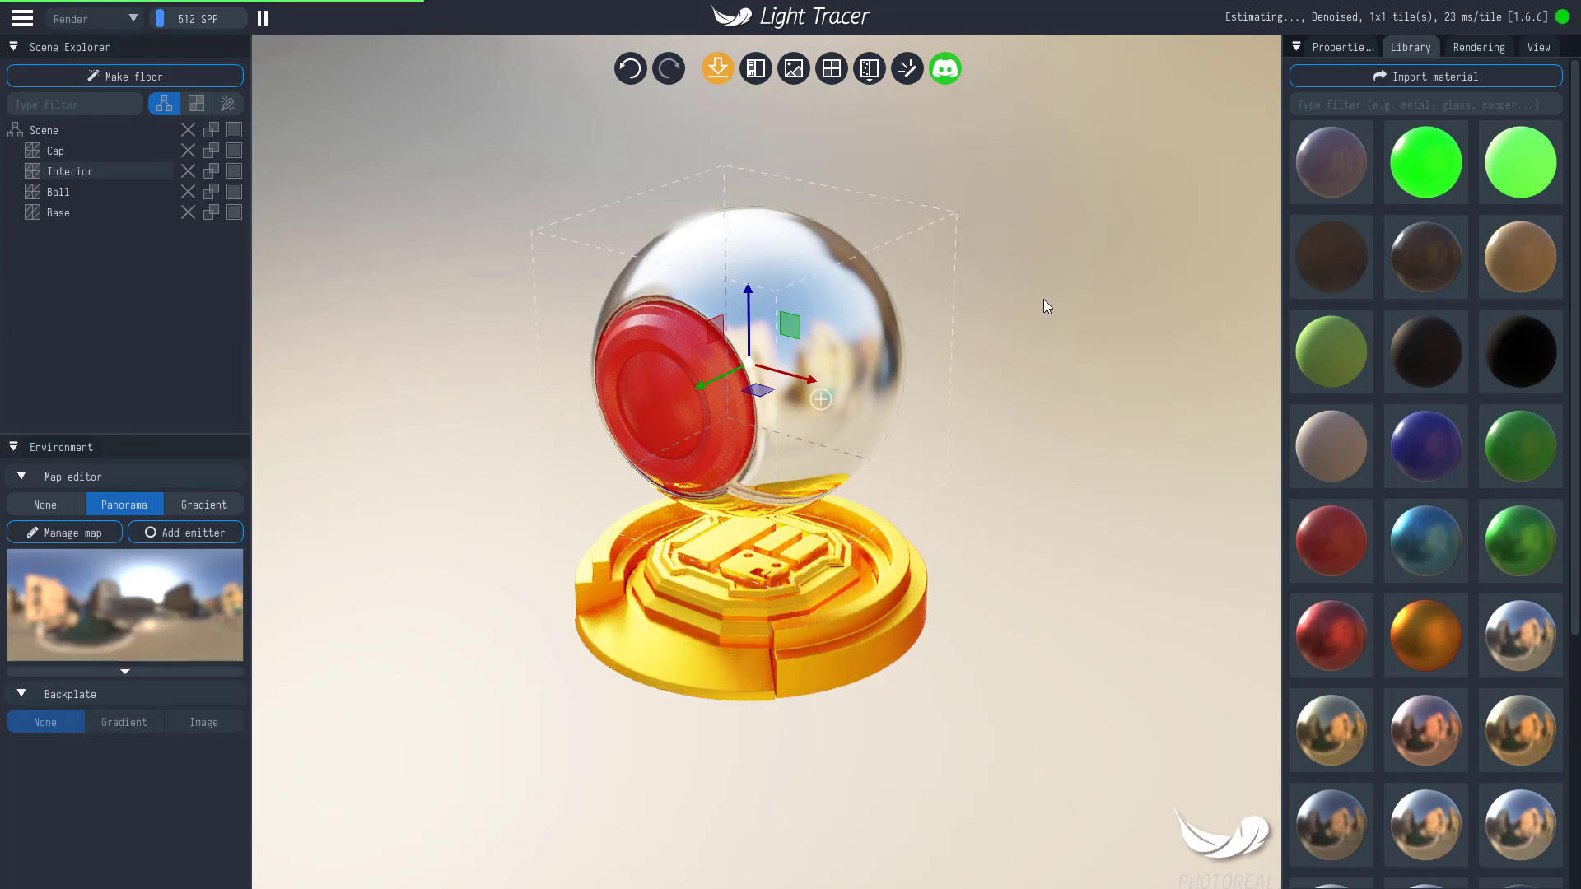
pyautogui.moveTo(1027, 329); pyautogui.dragTo(1125, 378)
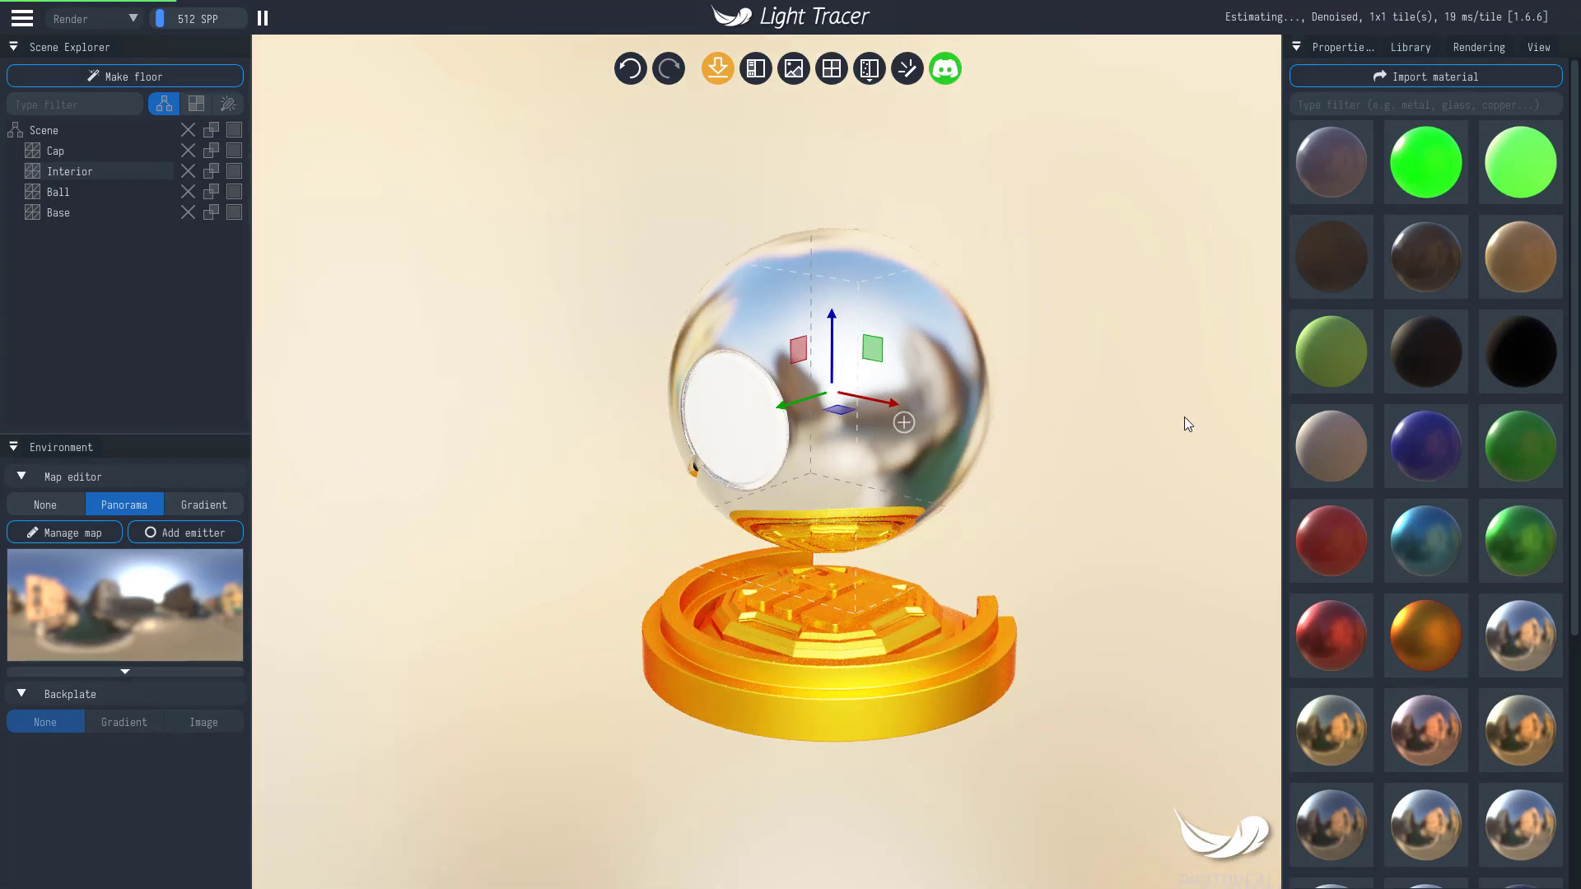
# Step: Apply the library's first, grey-violet material to the white disc on the ball's other side
pyautogui.moveTo(1334, 165); pyautogui.dragTo(745, 436)
pyautogui.moveTo(570, 448); pyautogui.dragTo(991, 431)
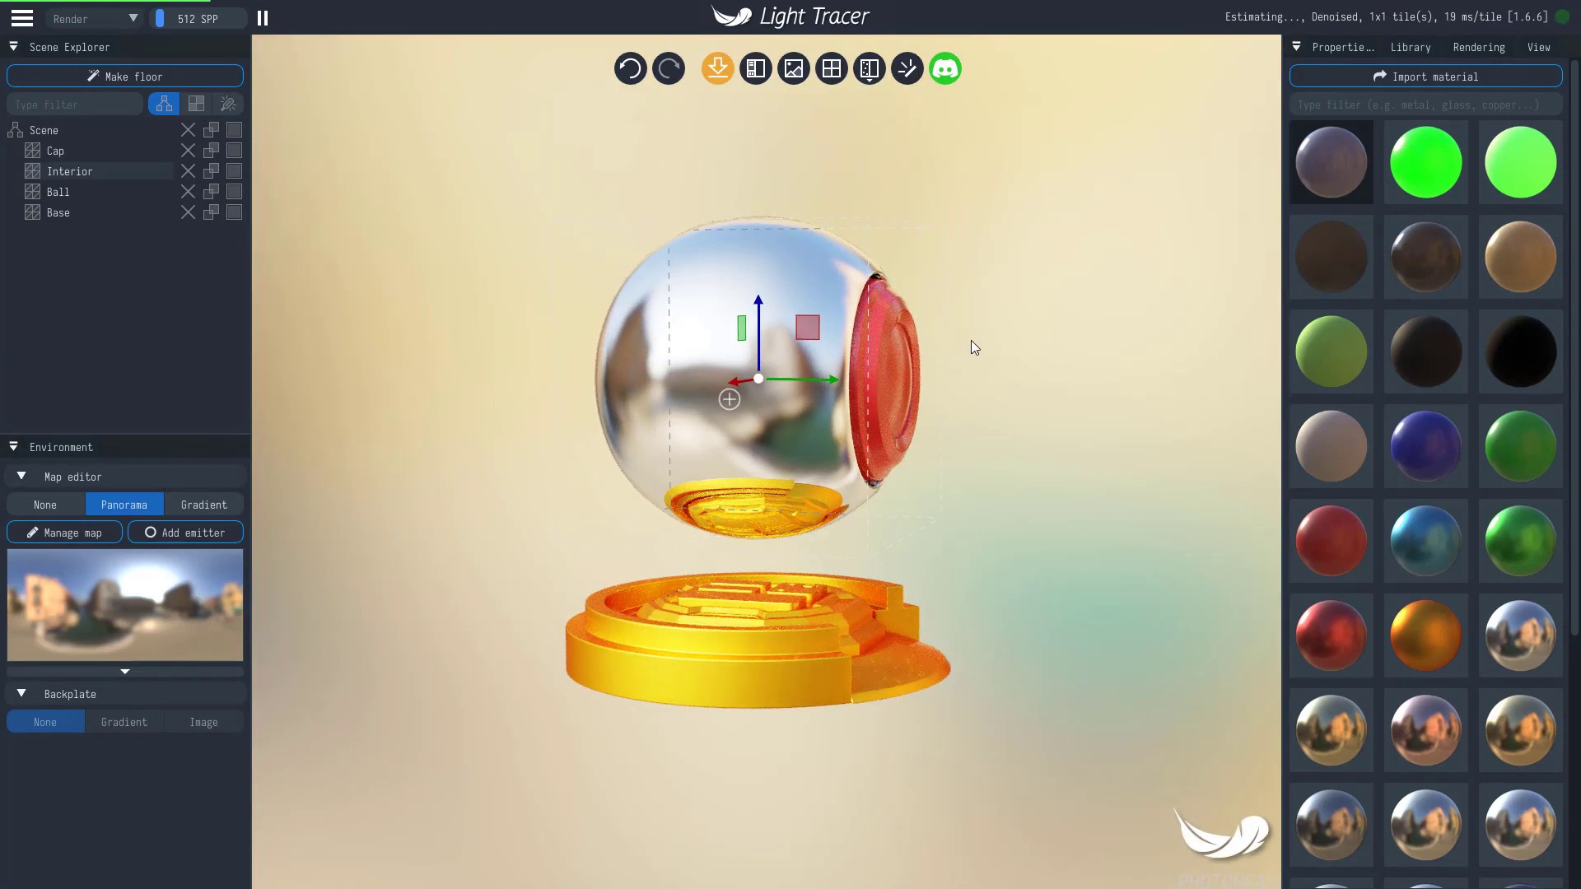
pyautogui.moveTo(970, 339); pyautogui.dragTo(907, 345, button='right')
pyautogui.scroll(-5, 927, 316)
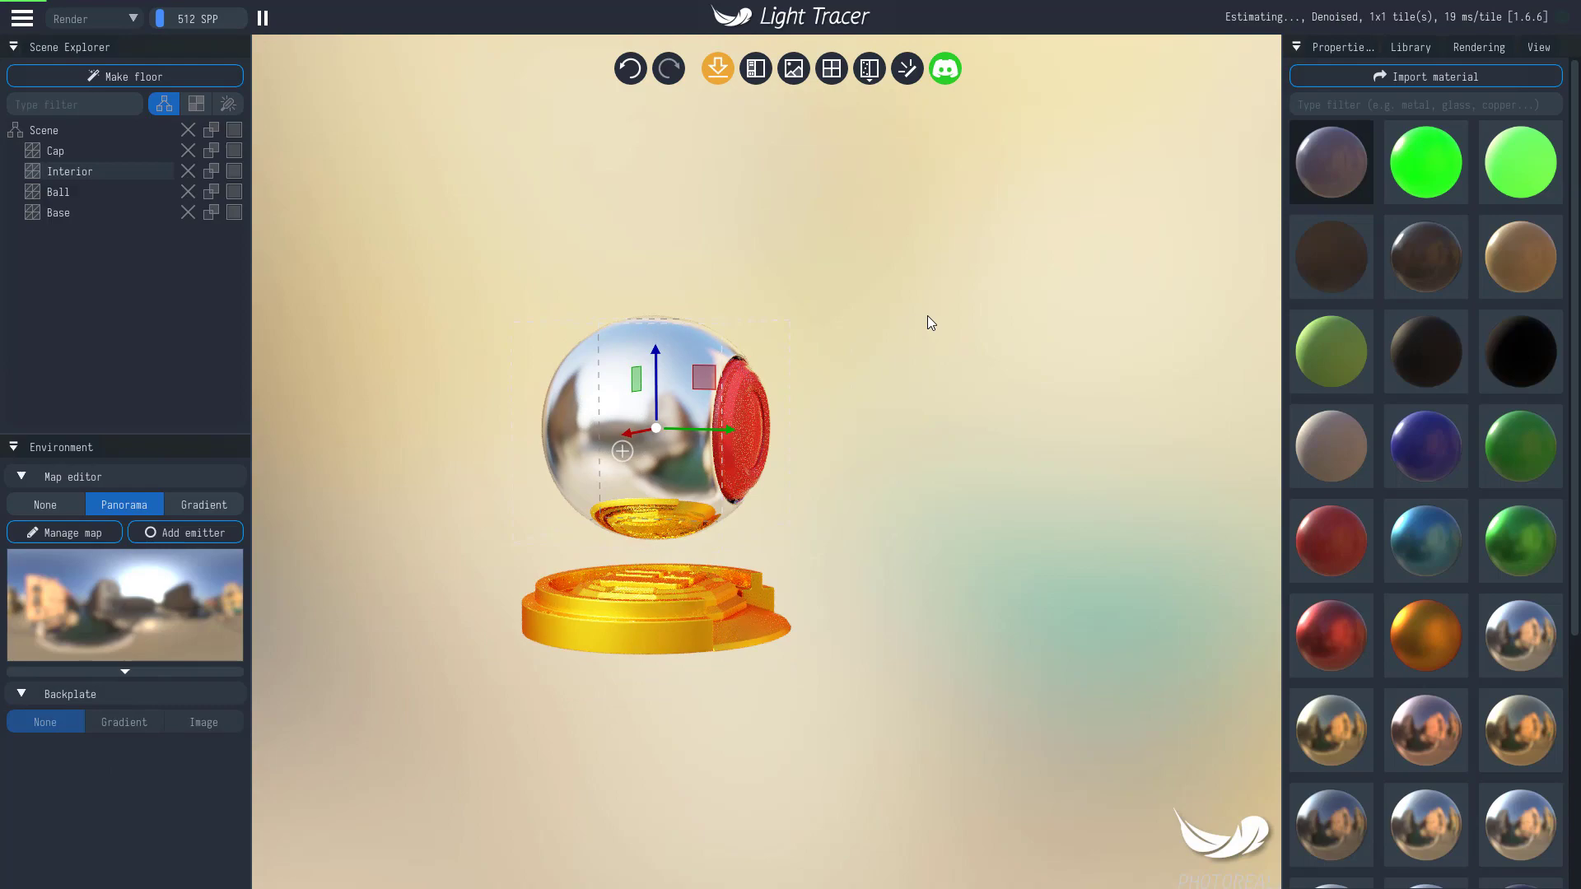
pyautogui.moveTo(928, 325); pyautogui.dragTo(666, 315)
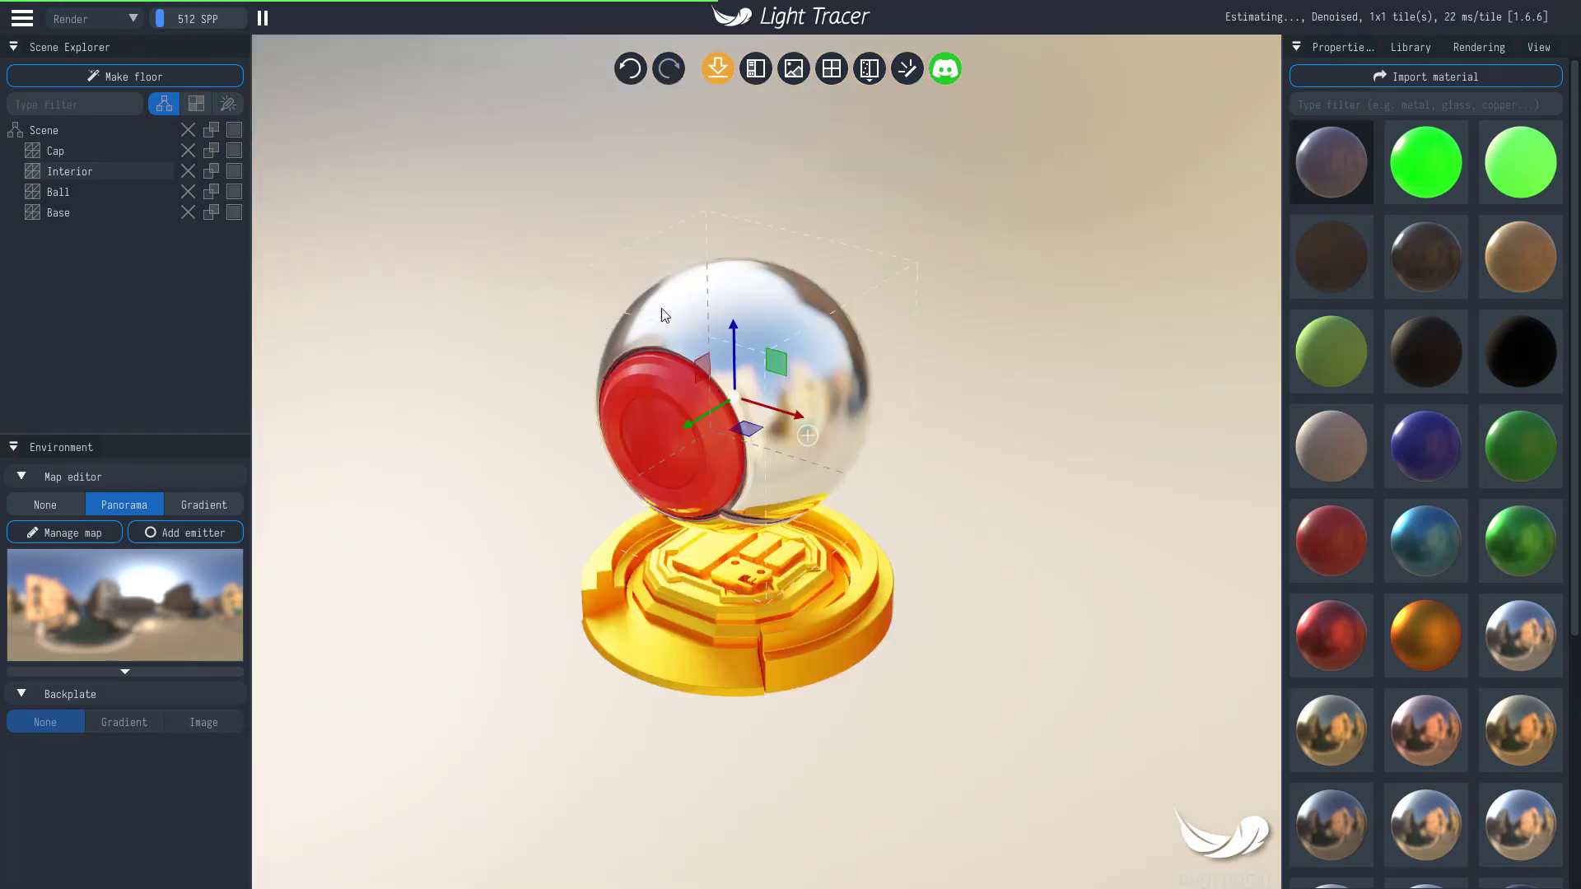
pyautogui.moveTo(562, 295); pyautogui.dragTo(551, 337)
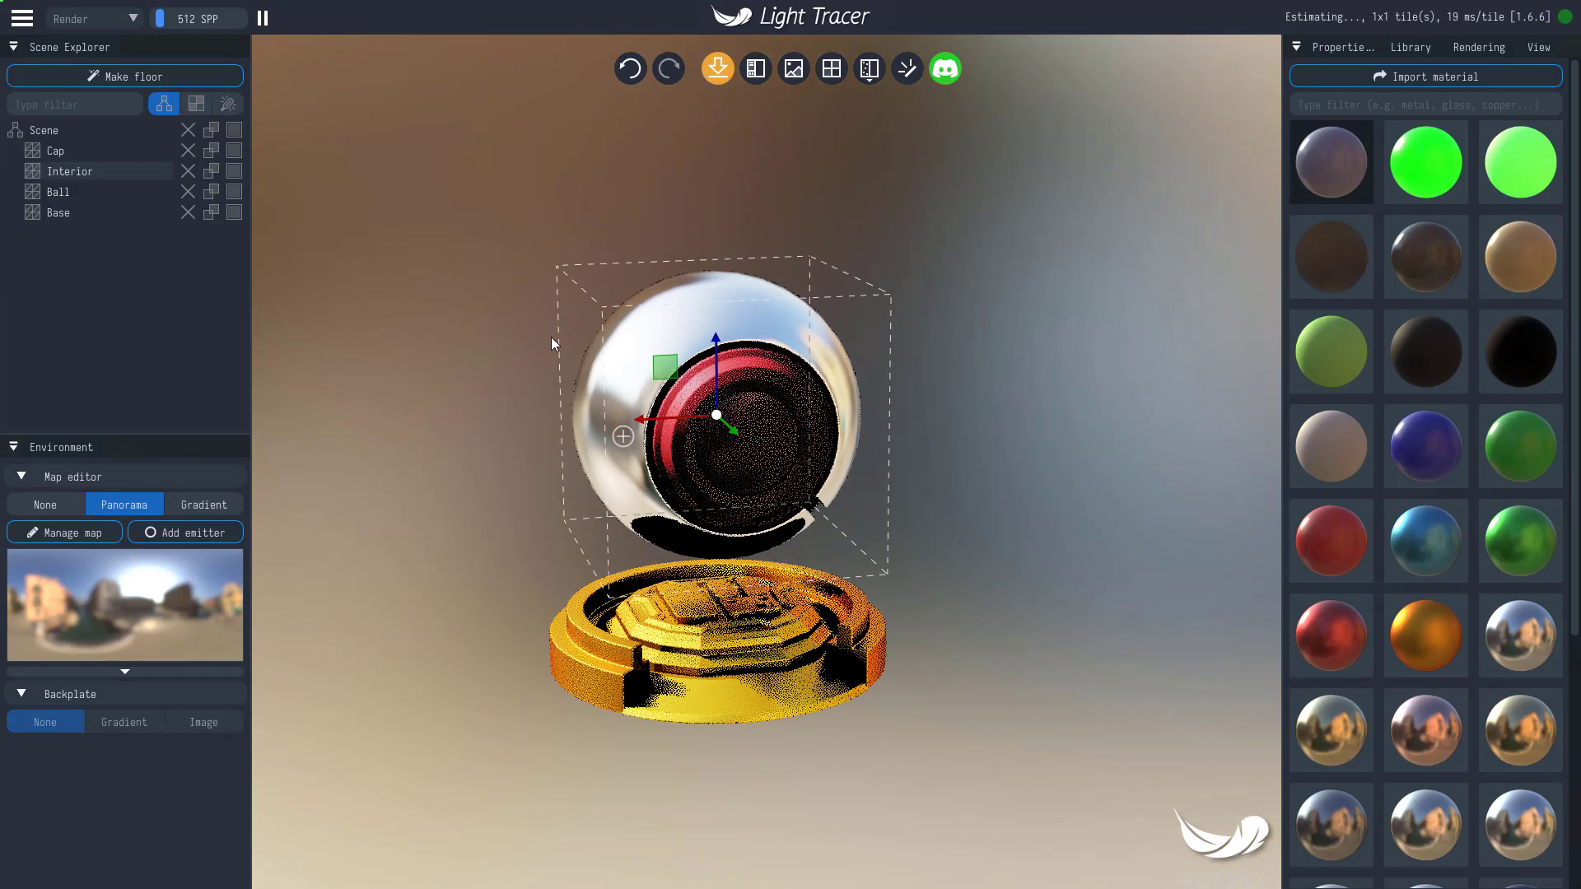
# Step: Replace the current scene with the Robot model file, using Z as the up axis
pyautogui.click(22, 18)
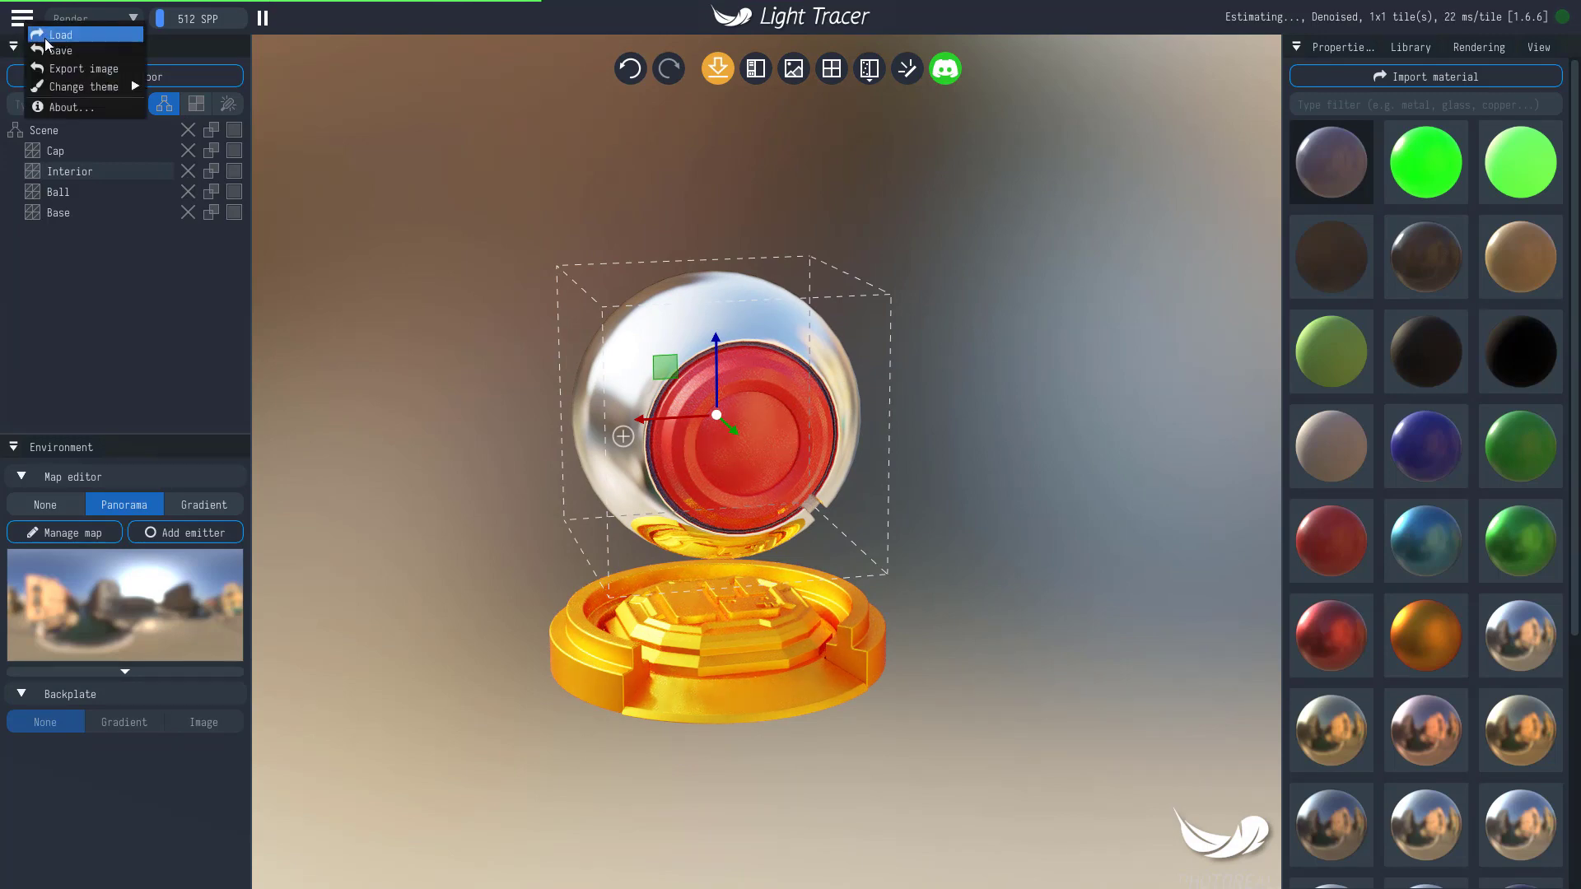
pyautogui.click(57, 35)
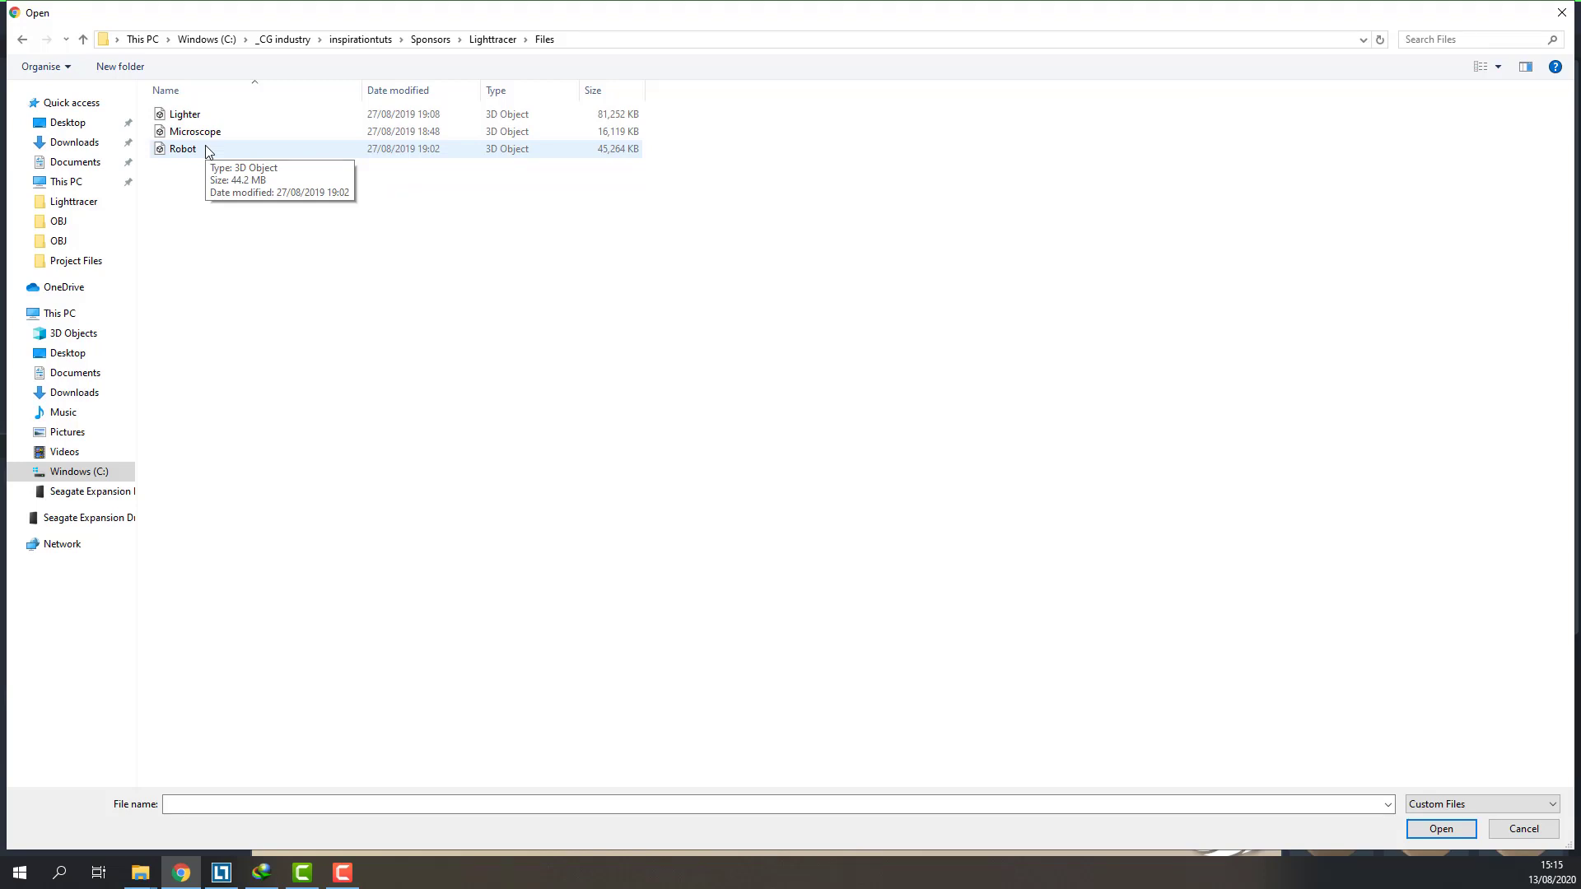
pyautogui.doubleClick(189, 149)
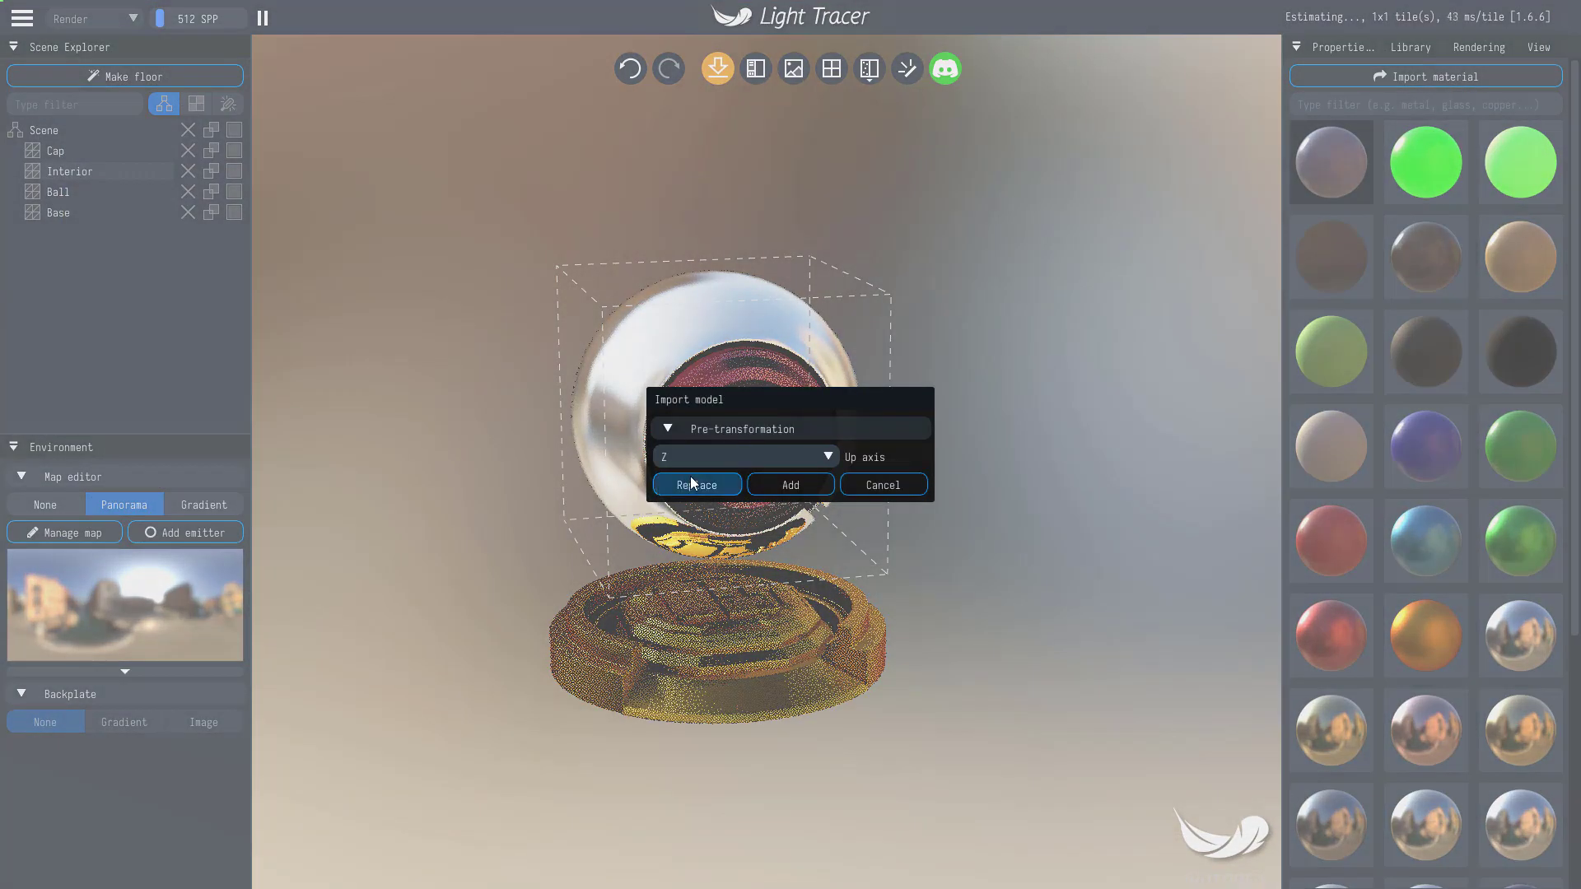
pyautogui.click(696, 485)
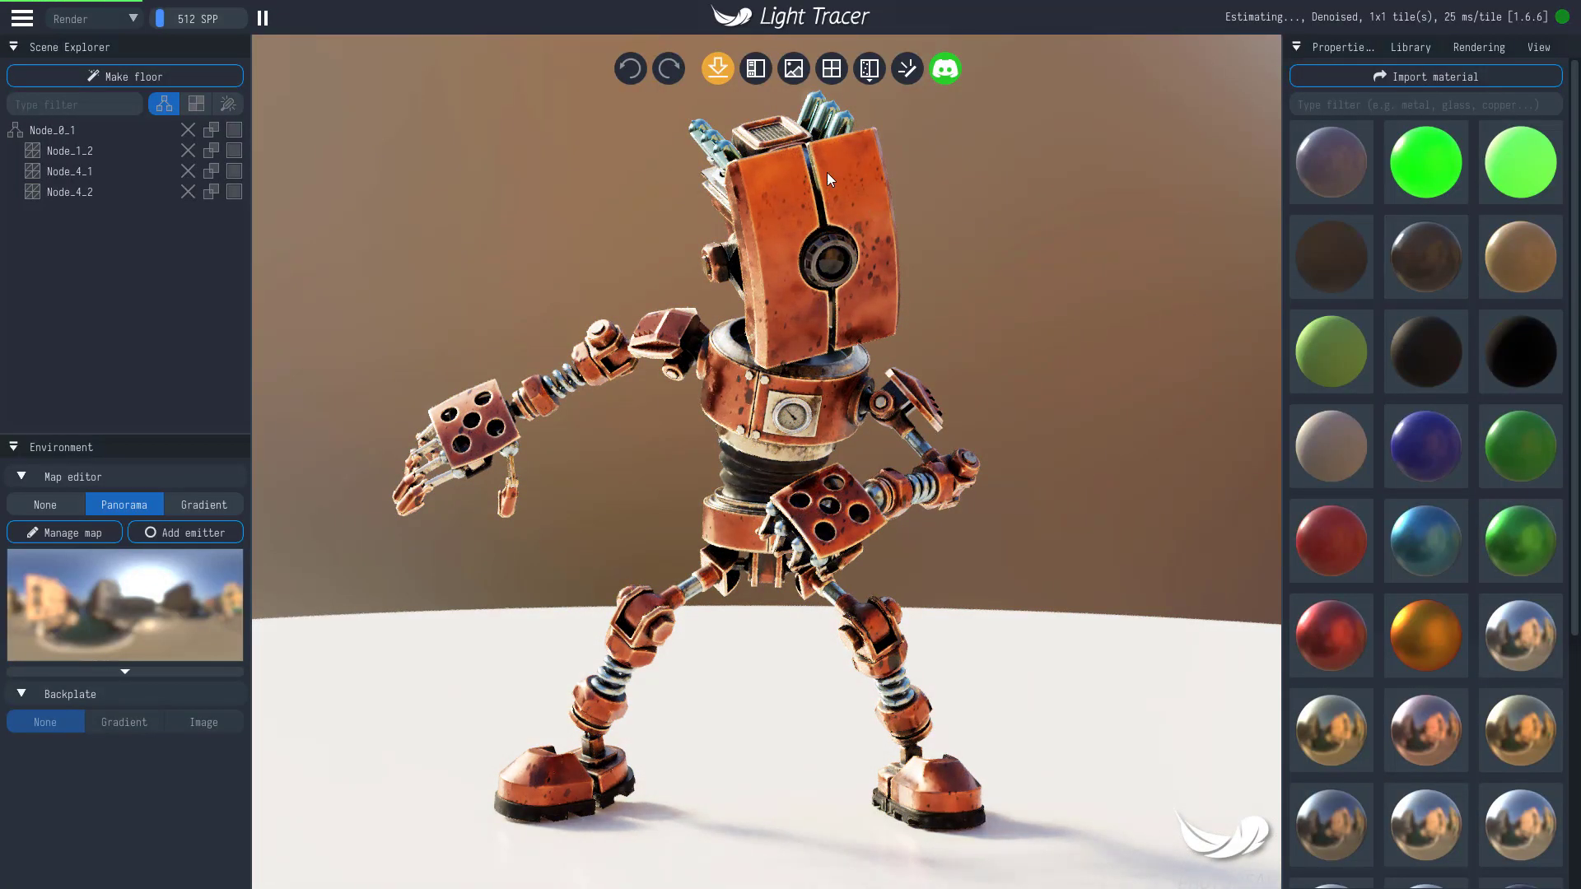
pyautogui.moveTo(659, 247); pyautogui.dragTo(705, 339)
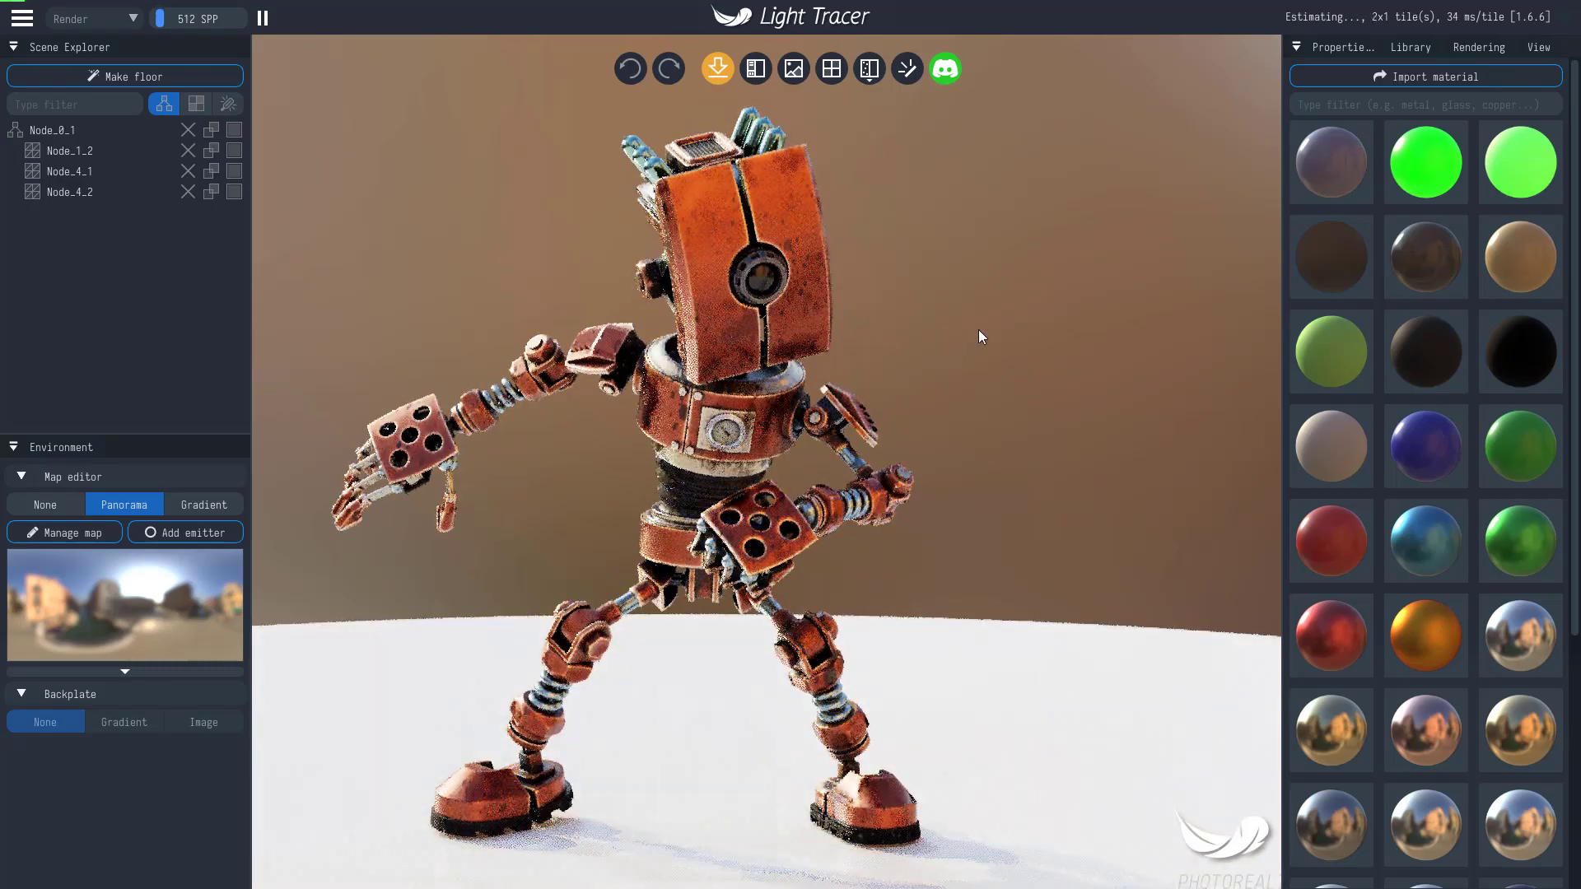
pyautogui.moveTo(978, 331); pyautogui.dragTo(365, 354)
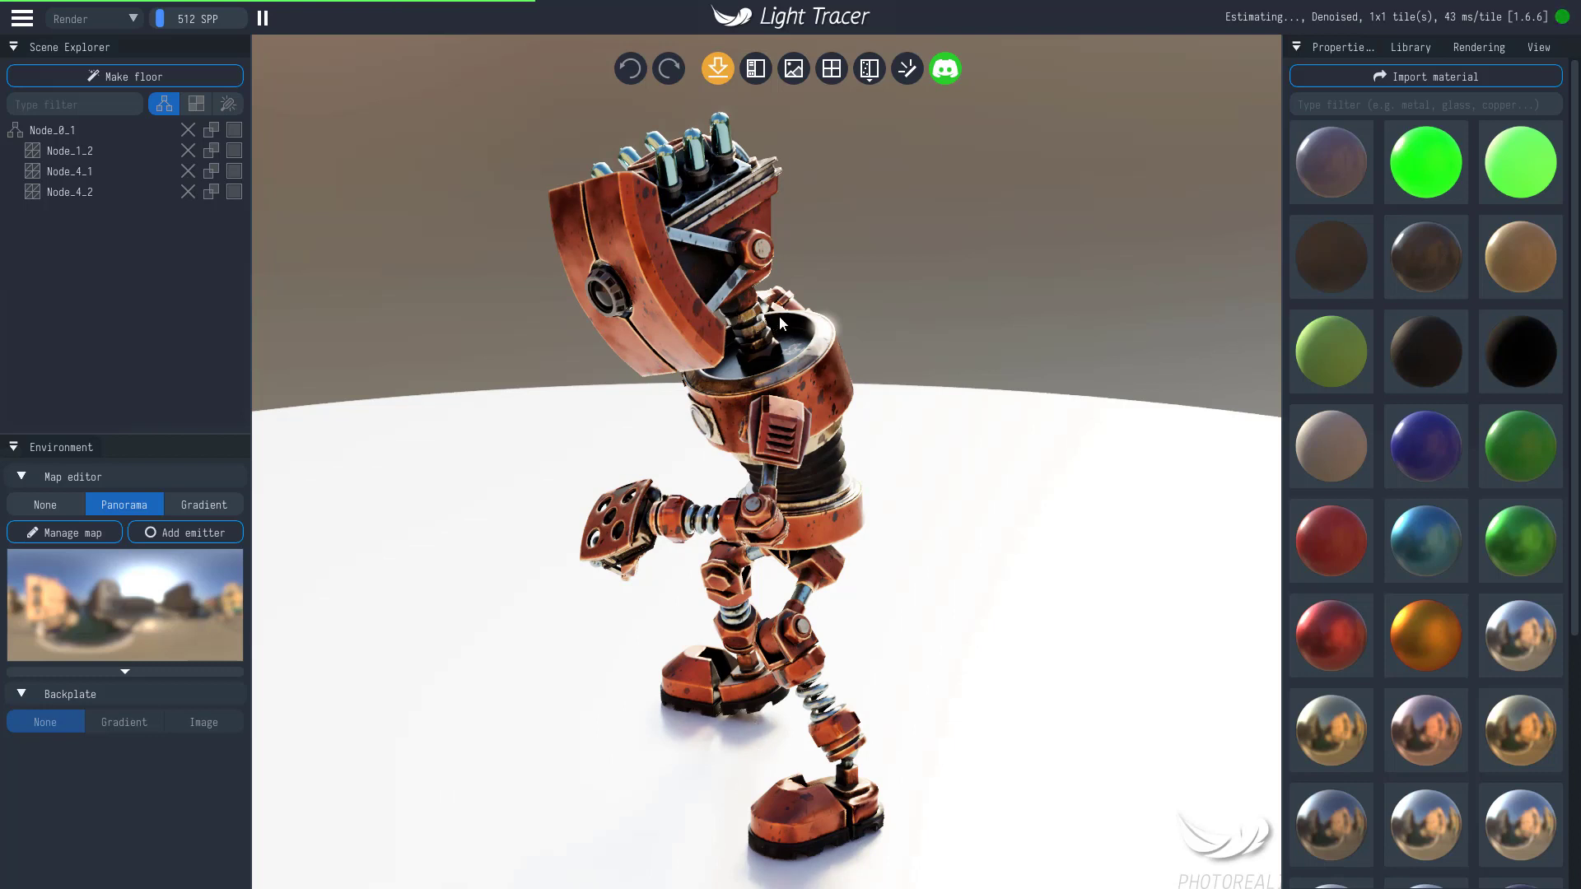
# Step: Export the current robot render as an image and check the saved picture in Photos before returning
pyautogui.click(792, 72)
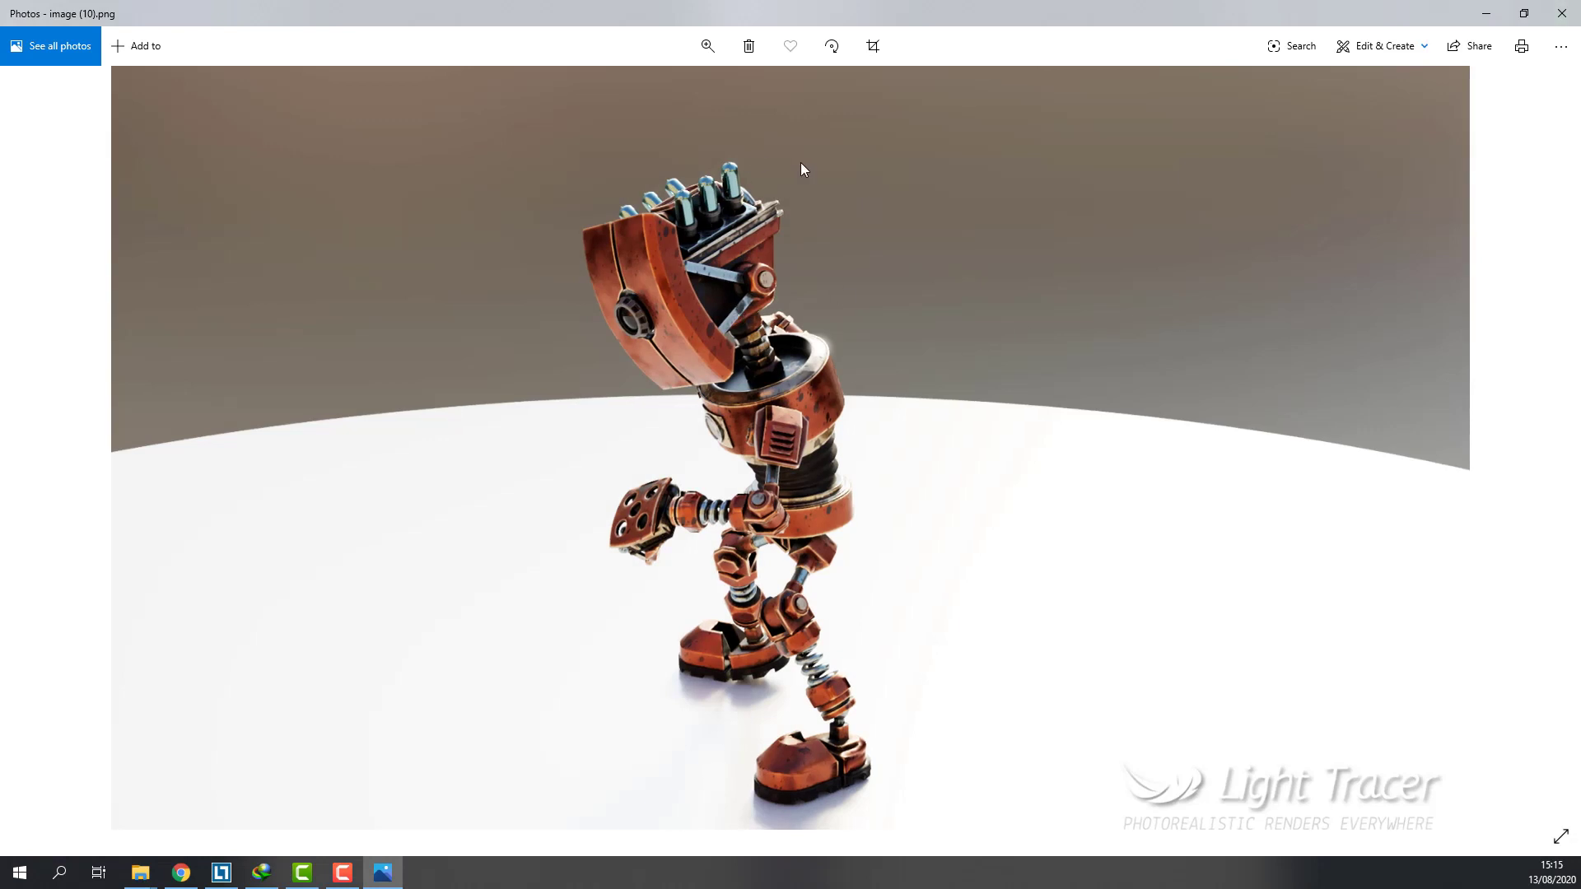
pyautogui.click(1561, 14)
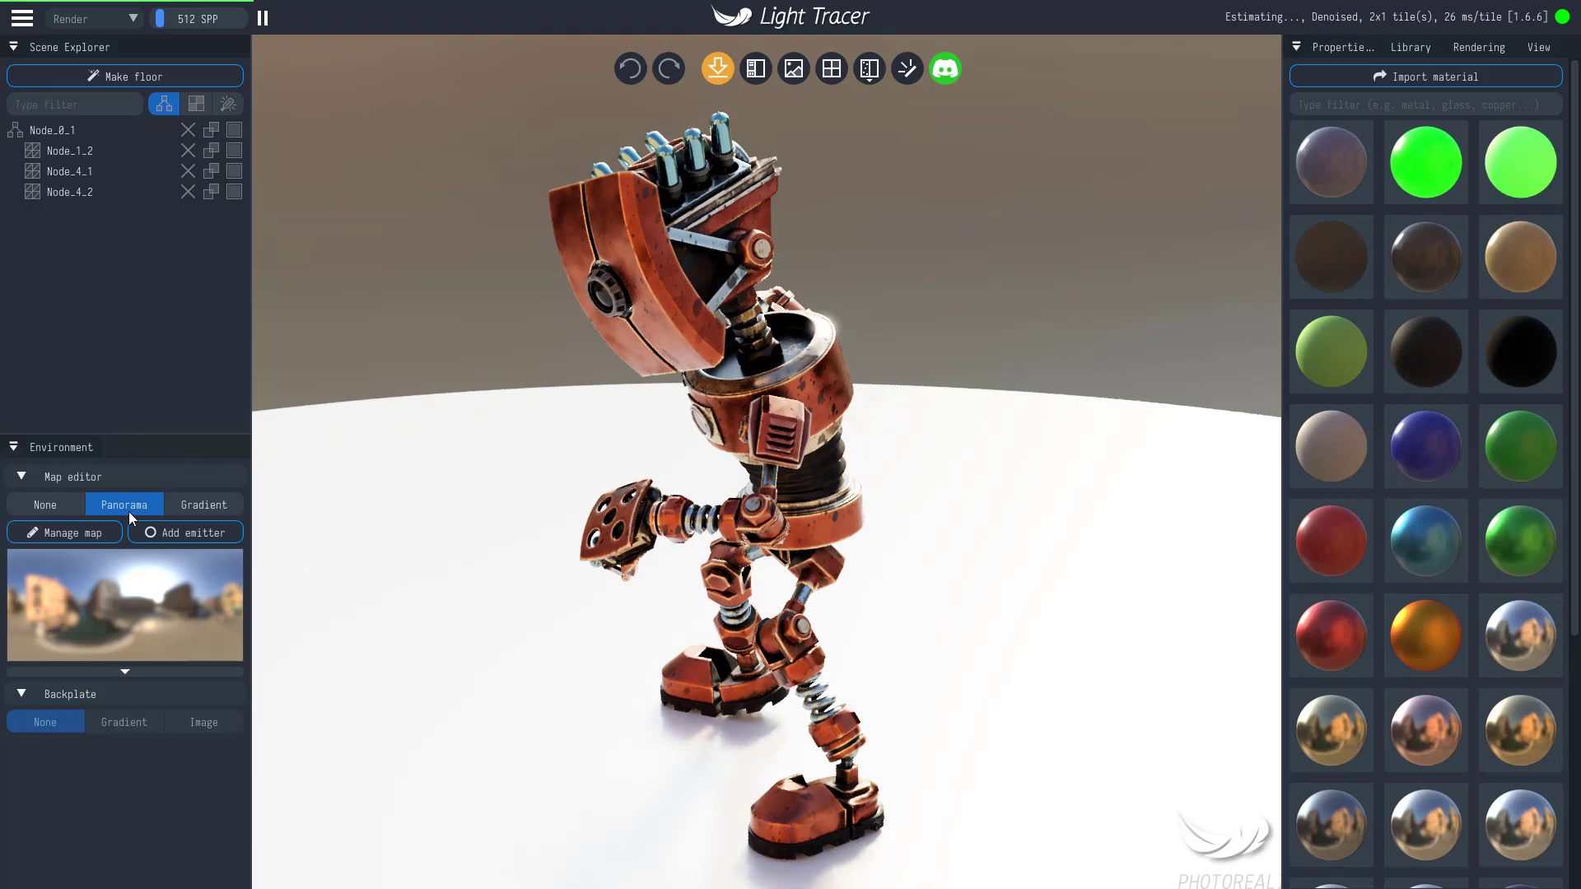
# Step: Set the environment map type to None so that the panorama no longer lights the robot
pyautogui.click(46, 508)
pyautogui.click(156, 504)
pyautogui.click(186, 504)
pyautogui.click(58, 506)
pyautogui.click(123, 505)
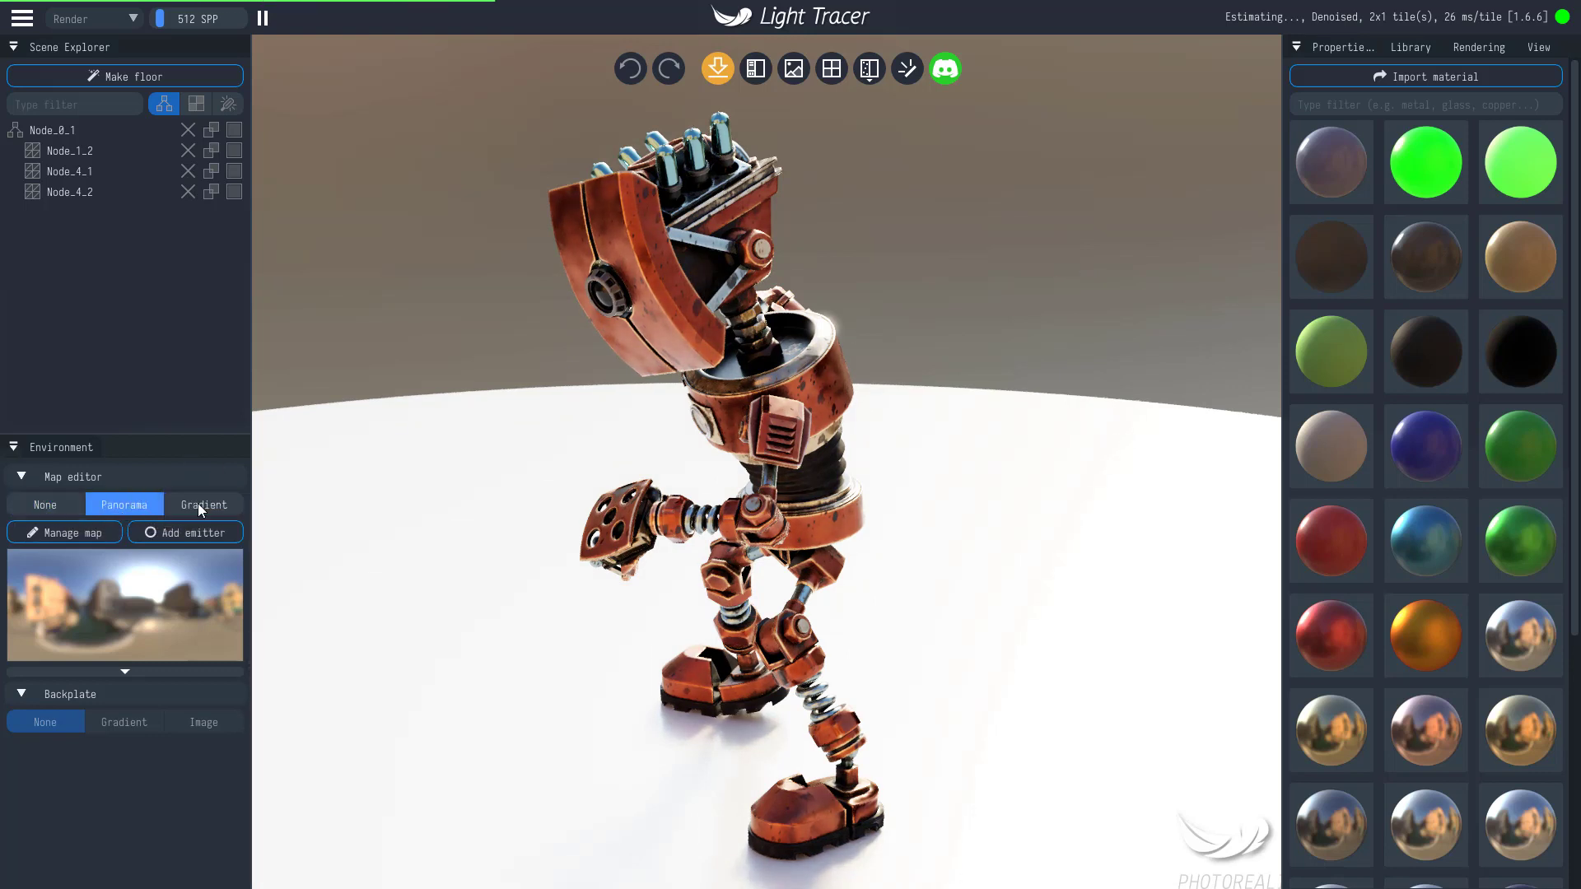
pyautogui.click(56, 506)
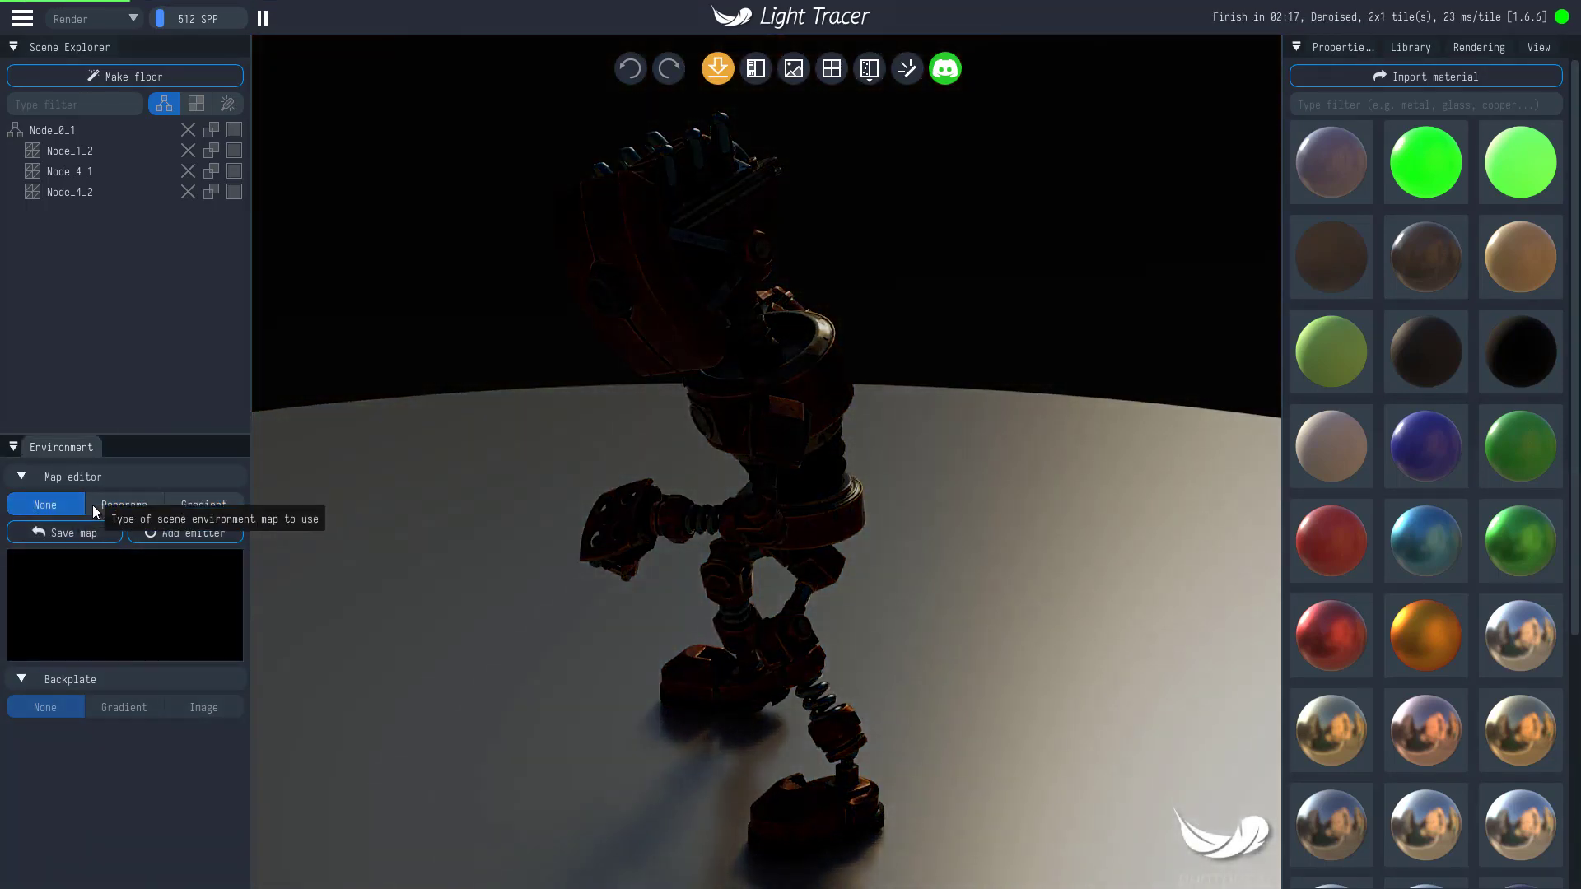
# Step: Switch the environment map to Gradient and try different hues for the gradient's upper colour
pyautogui.click(196, 505)
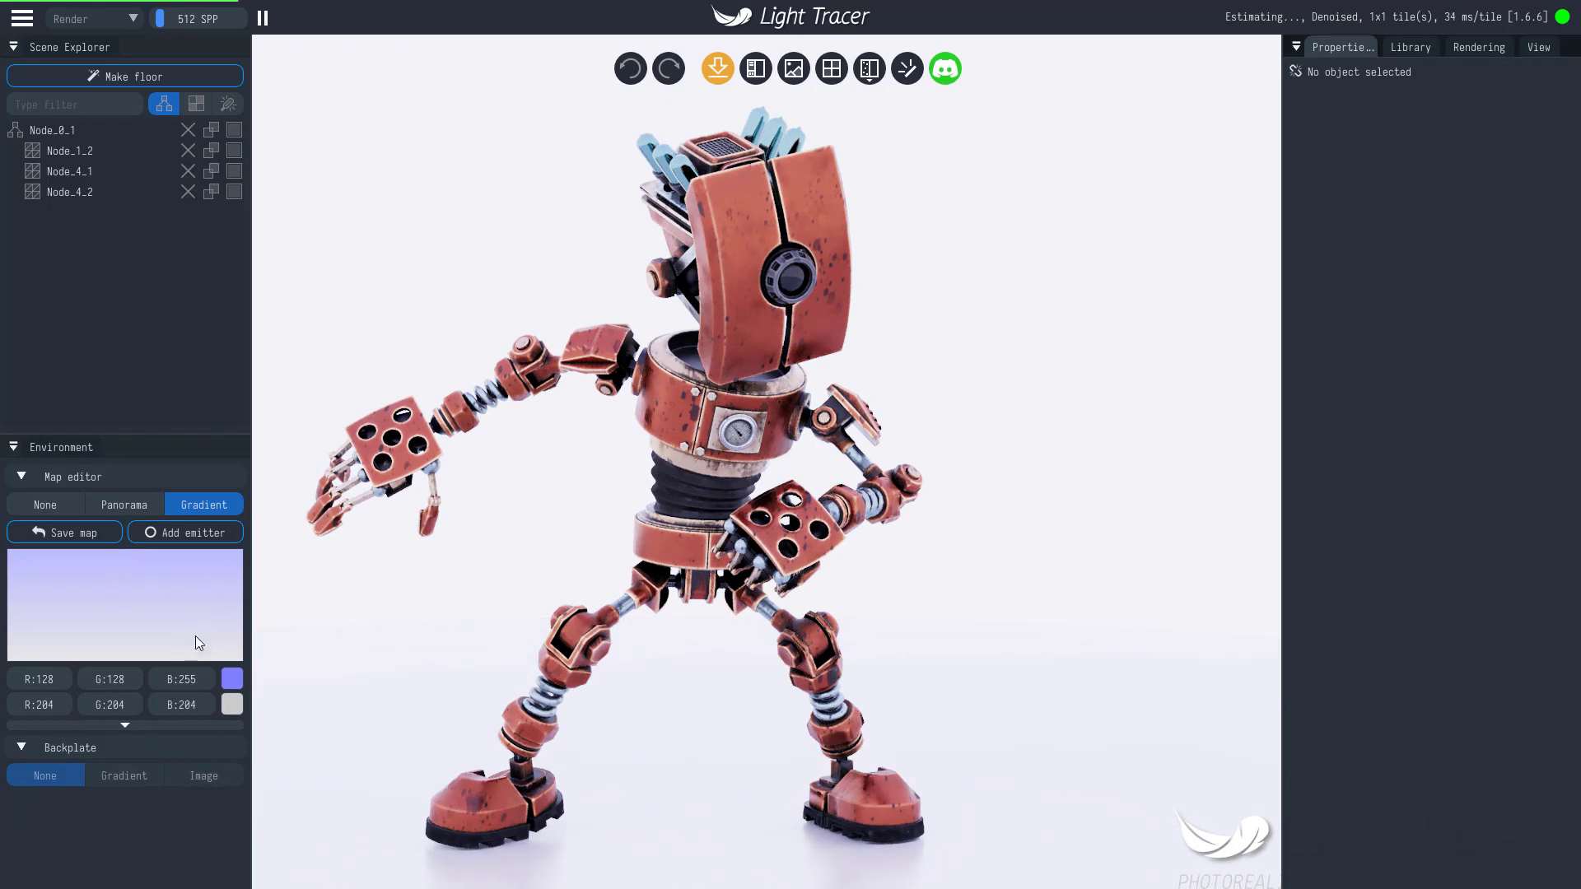
pyautogui.click(230, 680)
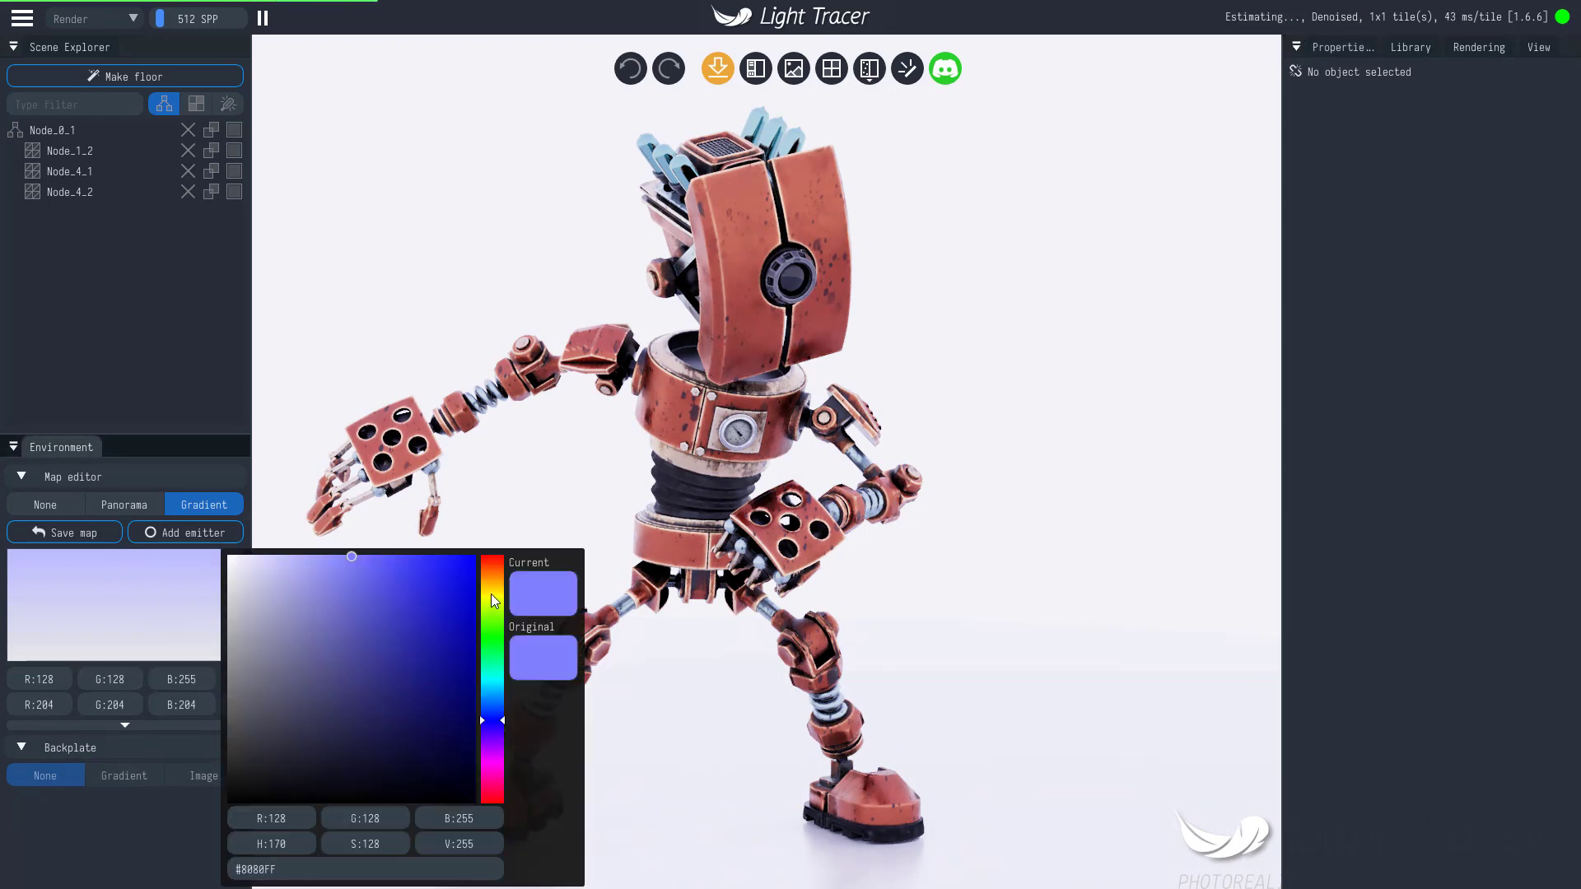
pyautogui.moveTo(491, 595); pyautogui.dragTo(488, 677)
# Step: Switch the environment back to Panorama and light the robot with the harties map
pyautogui.click(124, 504)
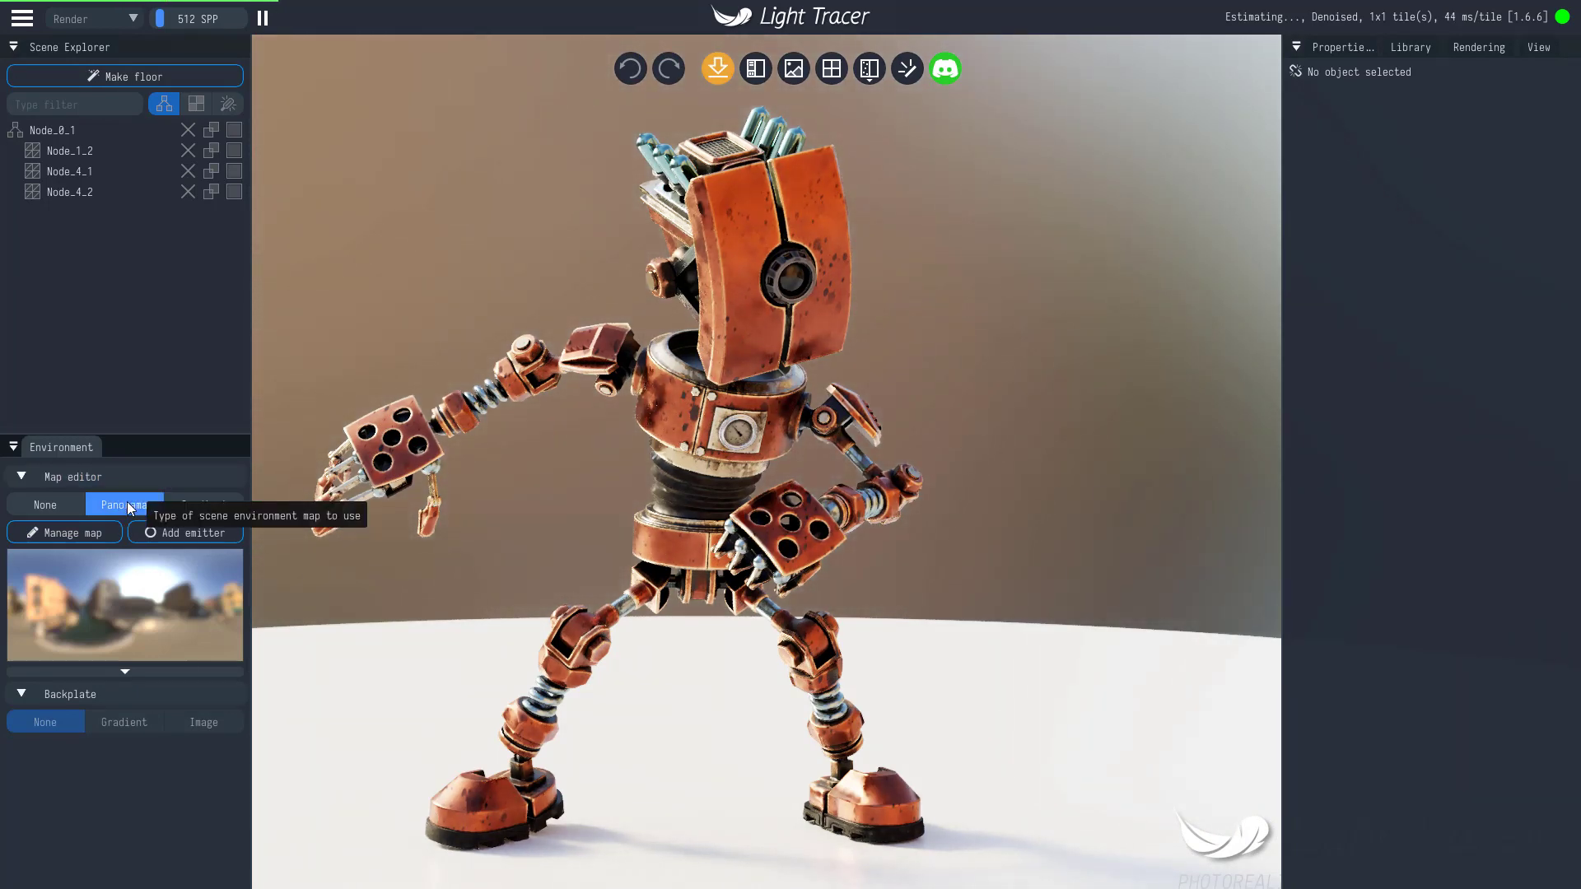
pyautogui.click(64, 533)
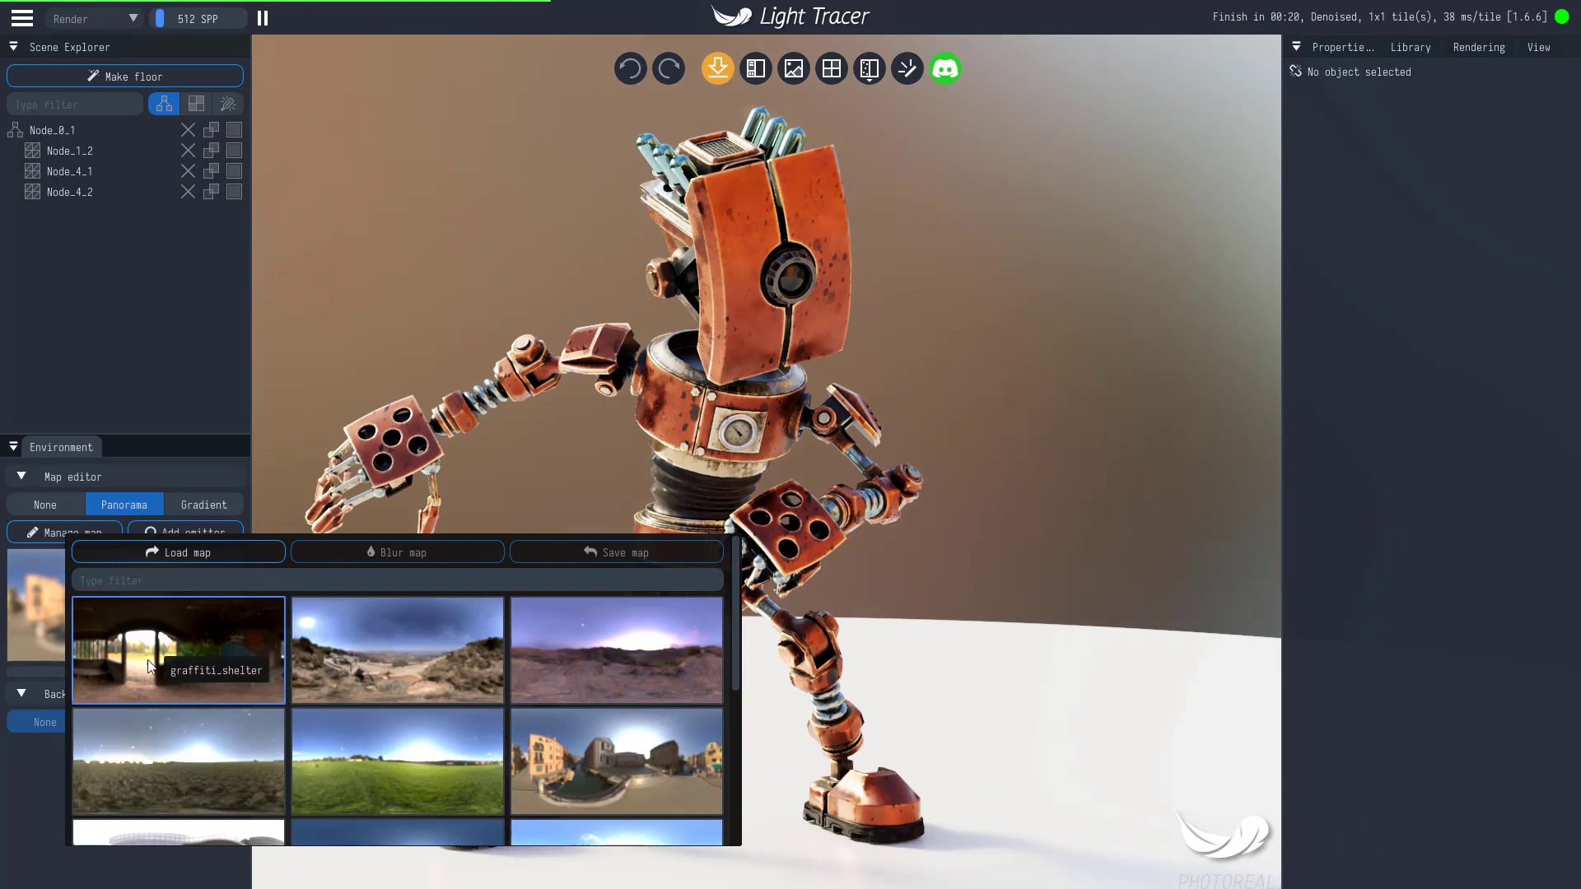
pyautogui.click(383, 643)
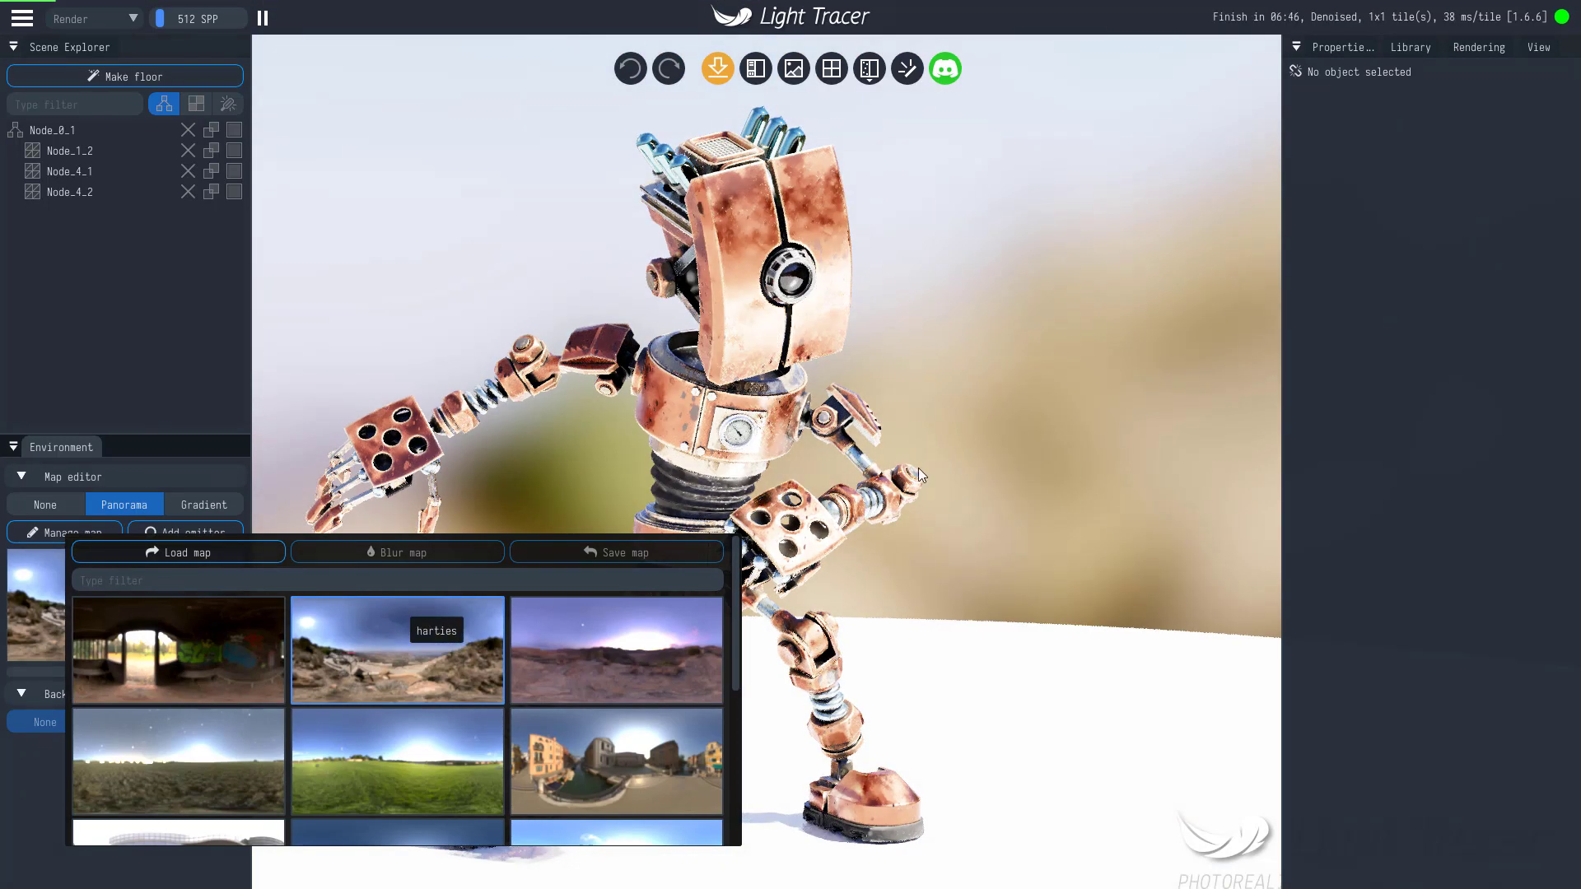
pyautogui.click(890, 603)
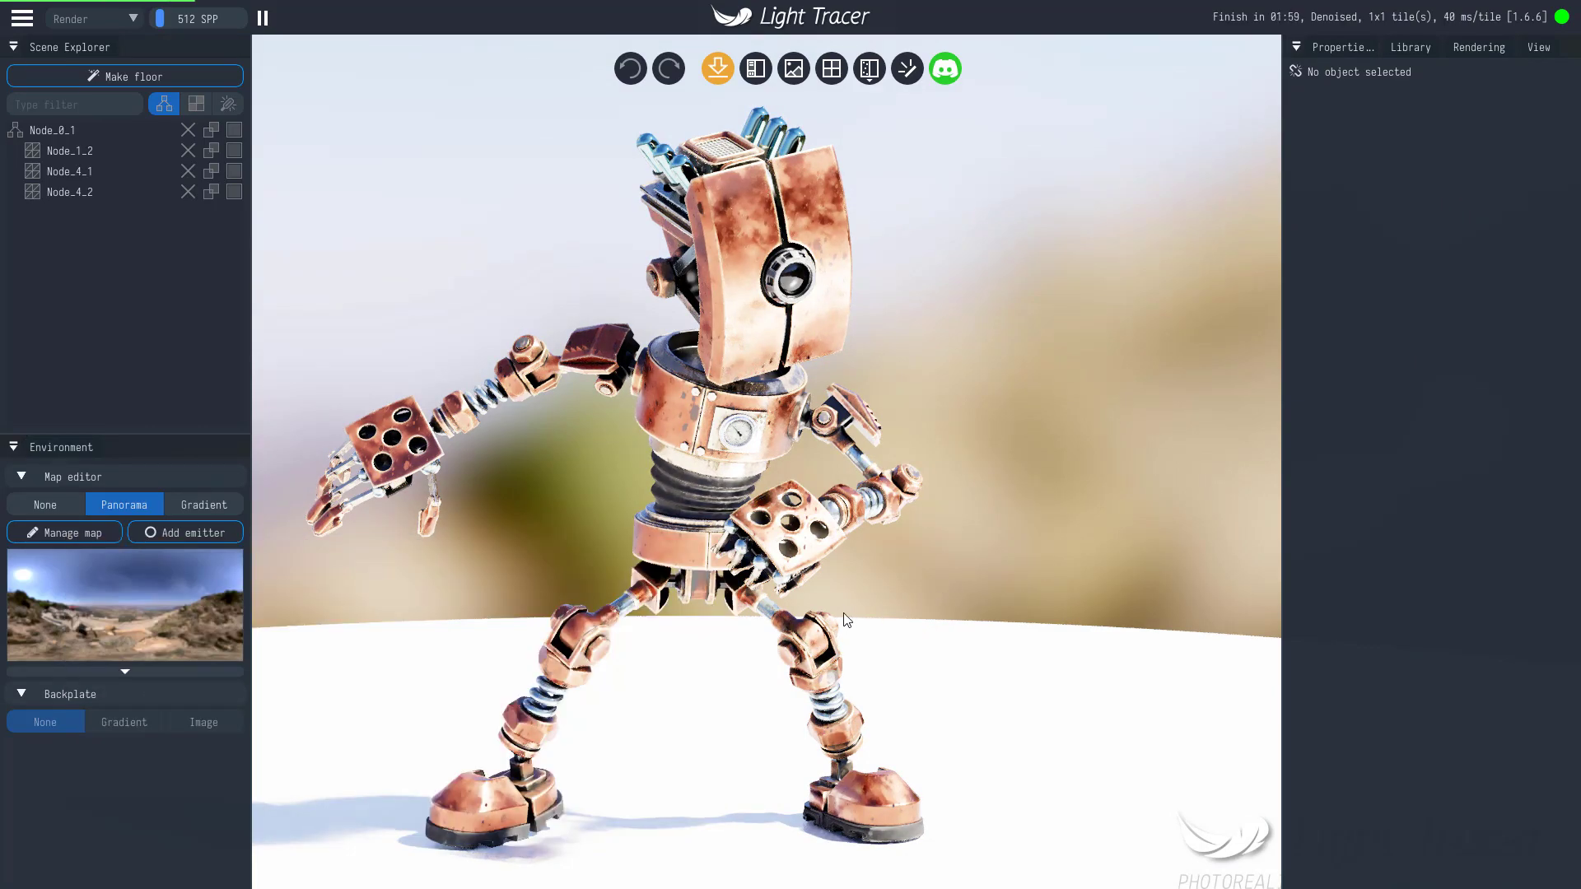
pyautogui.moveTo(897, 563); pyautogui.dragTo(1005, 522)
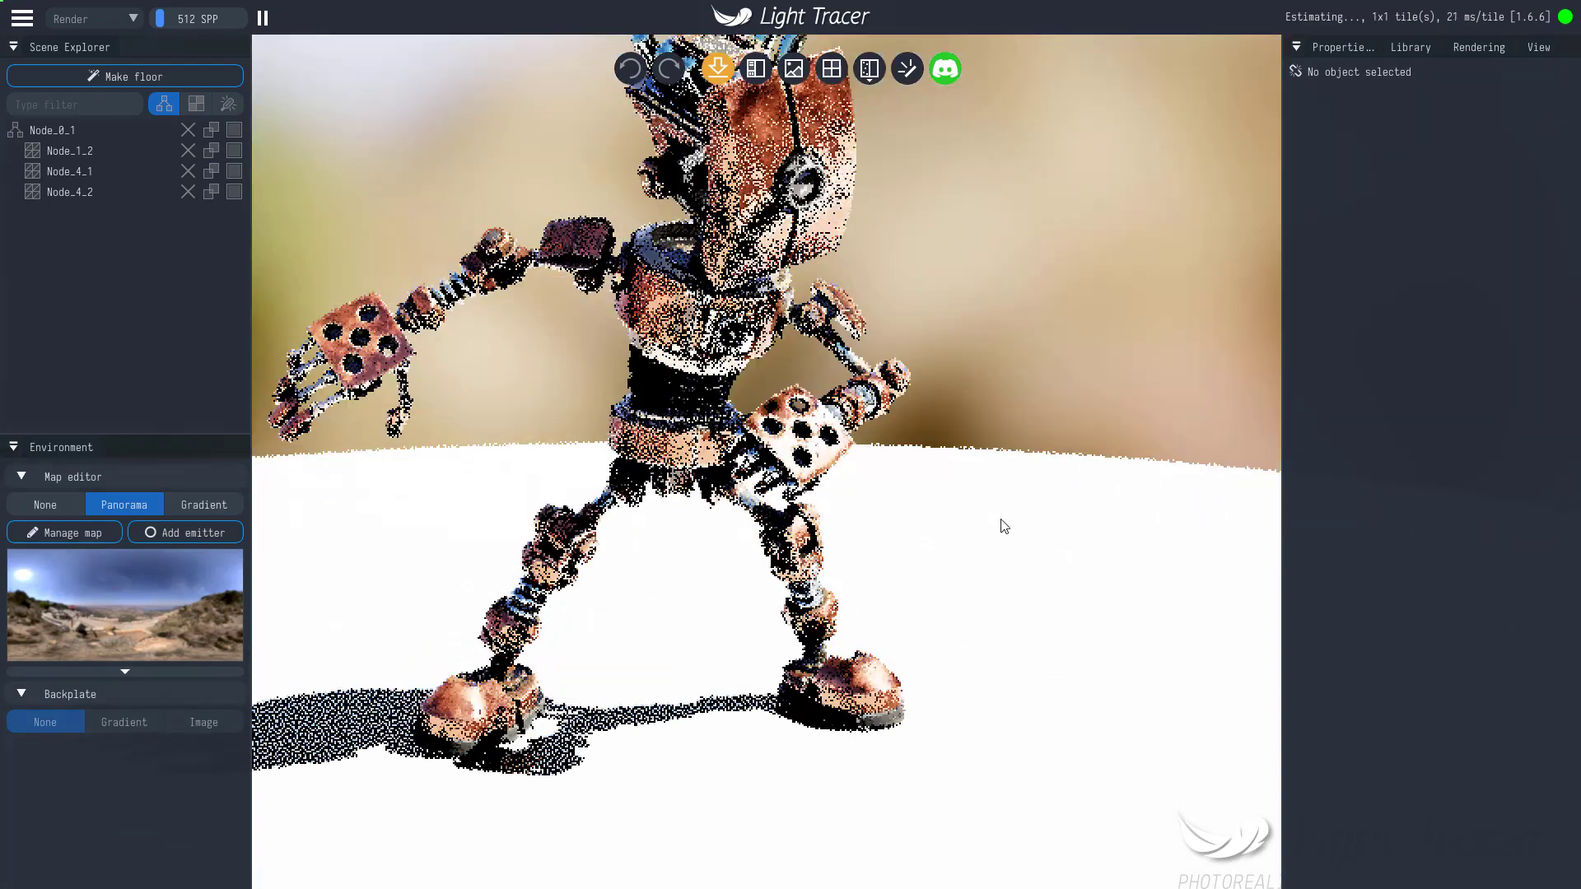
# Step: Try the schadowplatz and urban_alley panoramas as the environment map around the robot
pyautogui.click(74, 534)
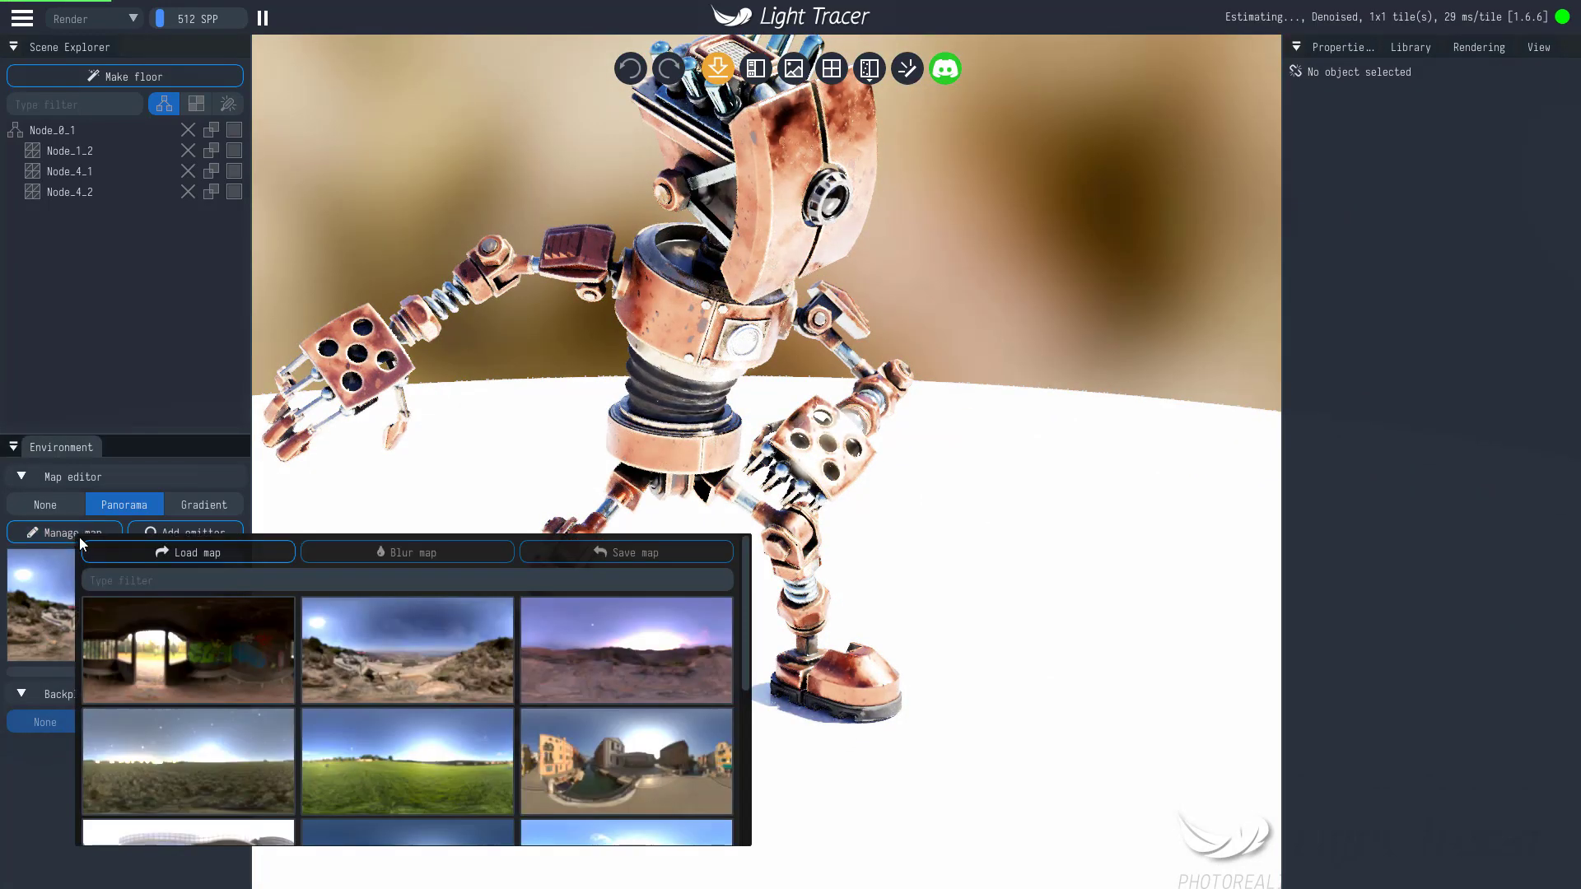
pyautogui.scroll(-3, 560, 640)
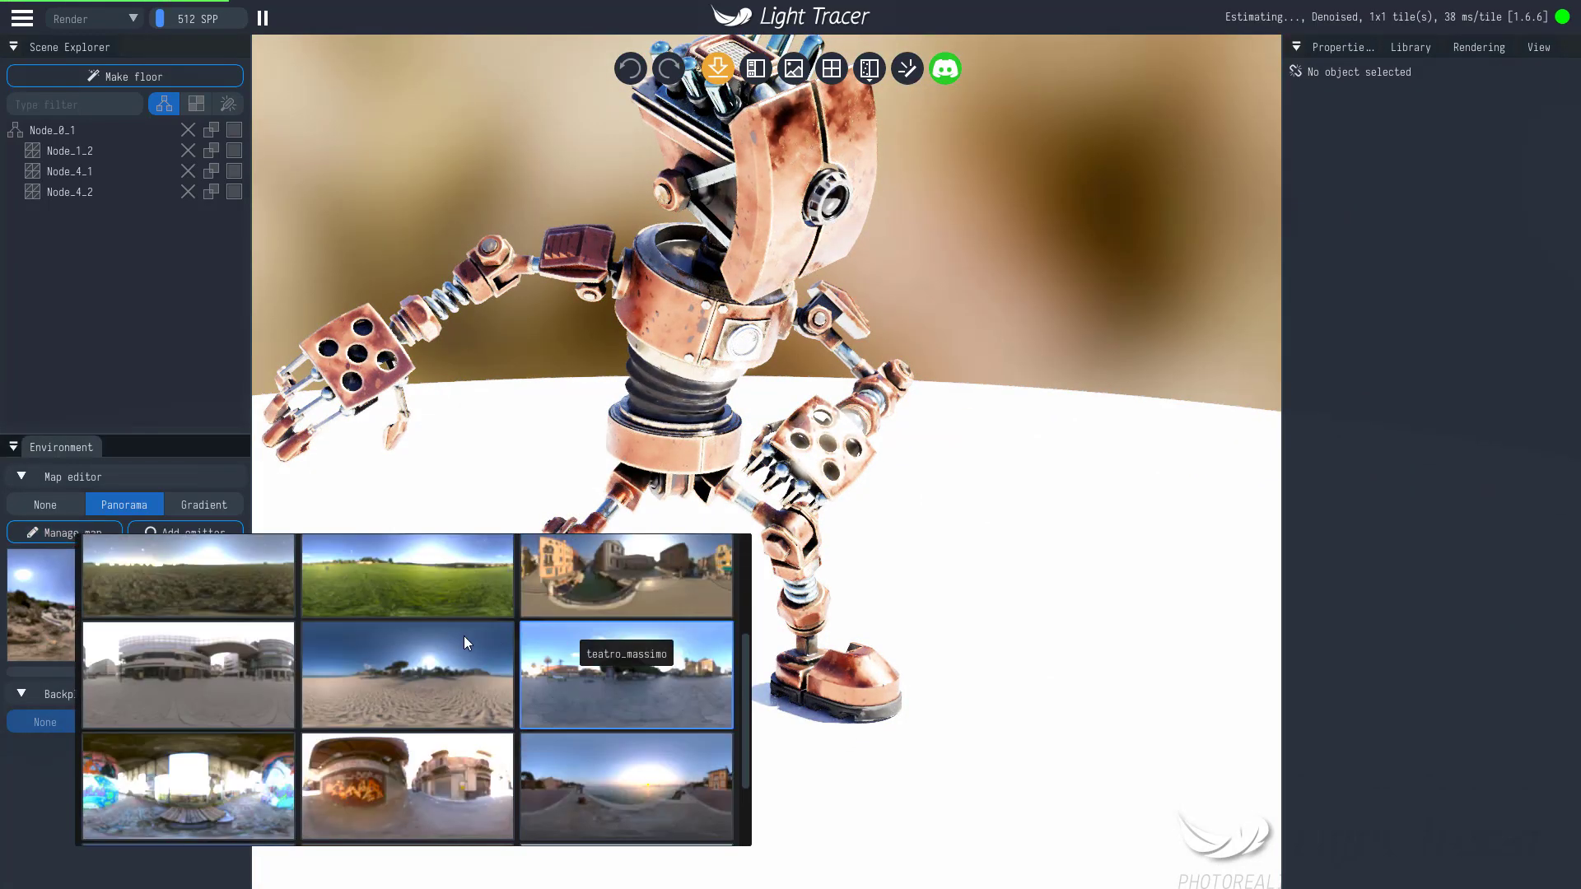
pyautogui.click(214, 671)
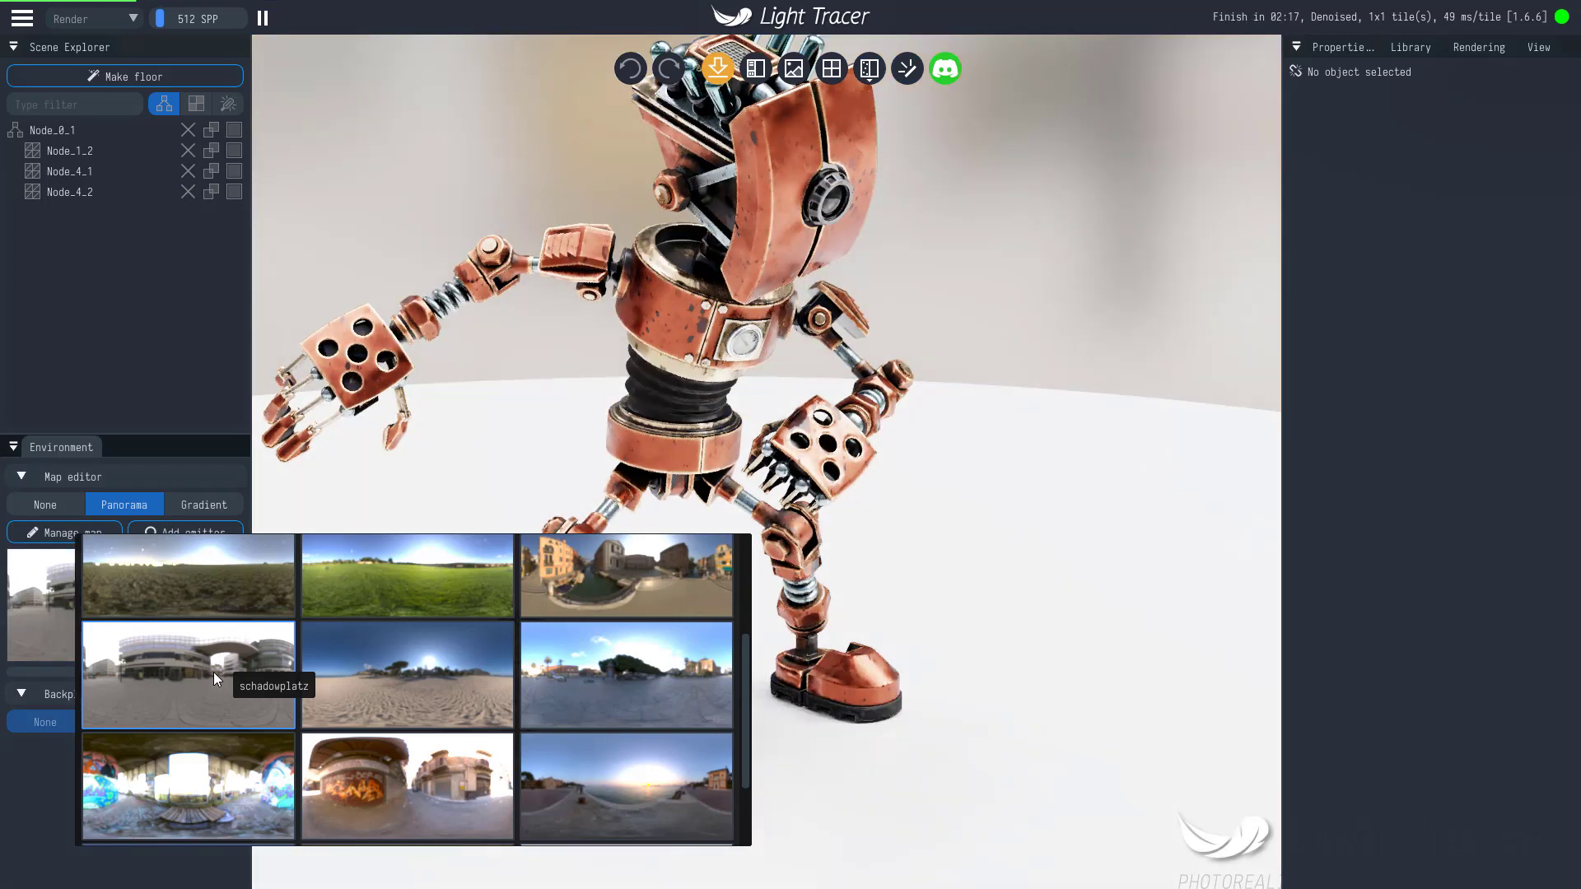
pyautogui.click(420, 782)
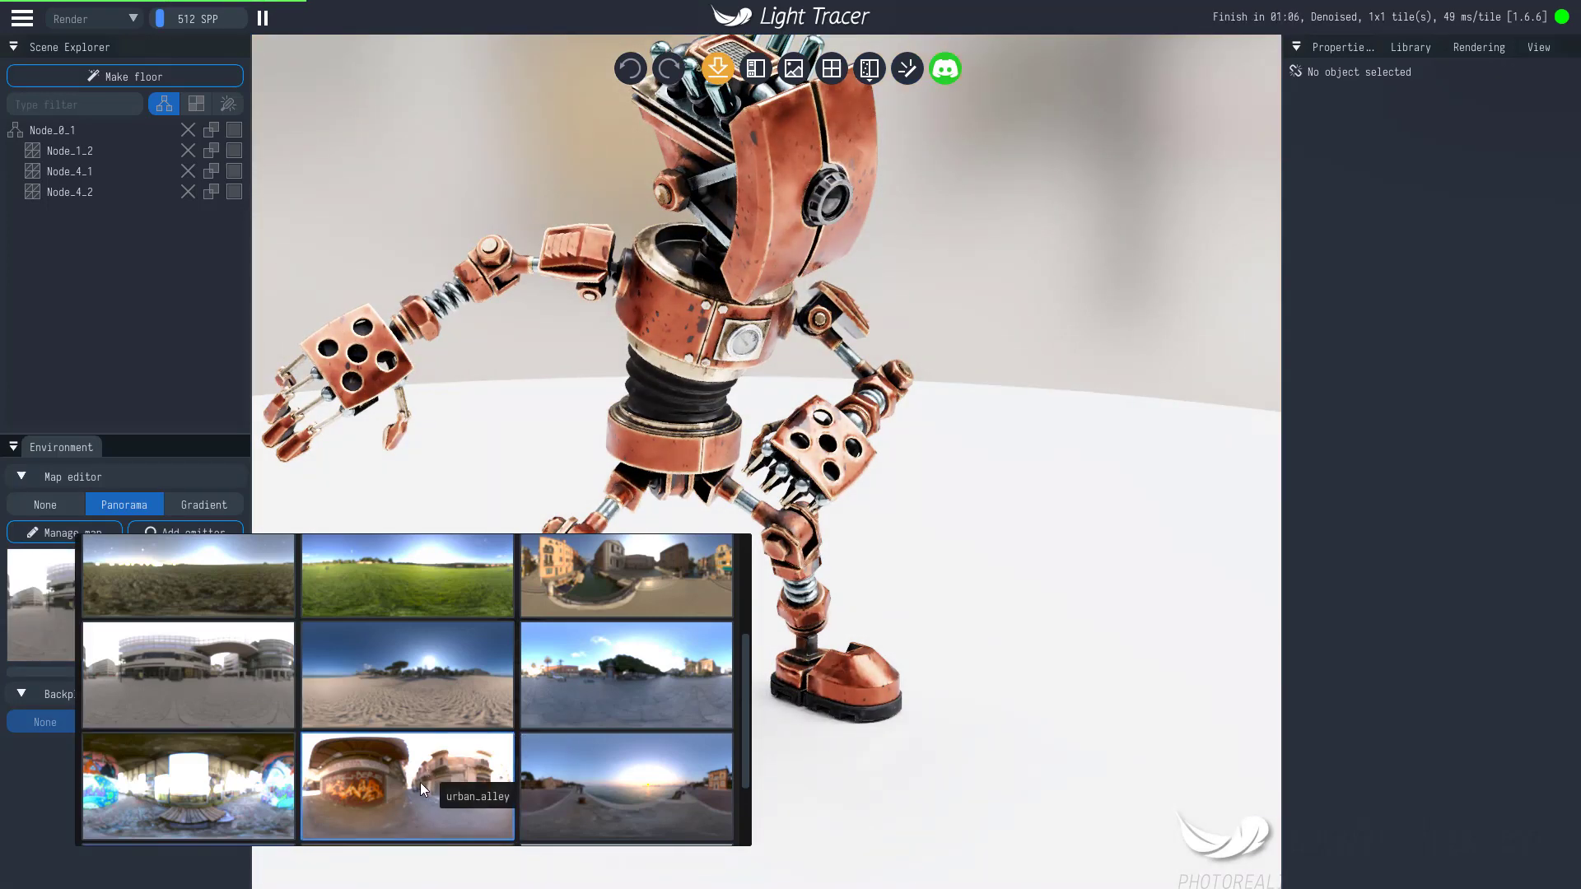
# Step: Apply the harties panorama as the environment map again and frame the whole robot
pyautogui.scroll(3, 395, 687)
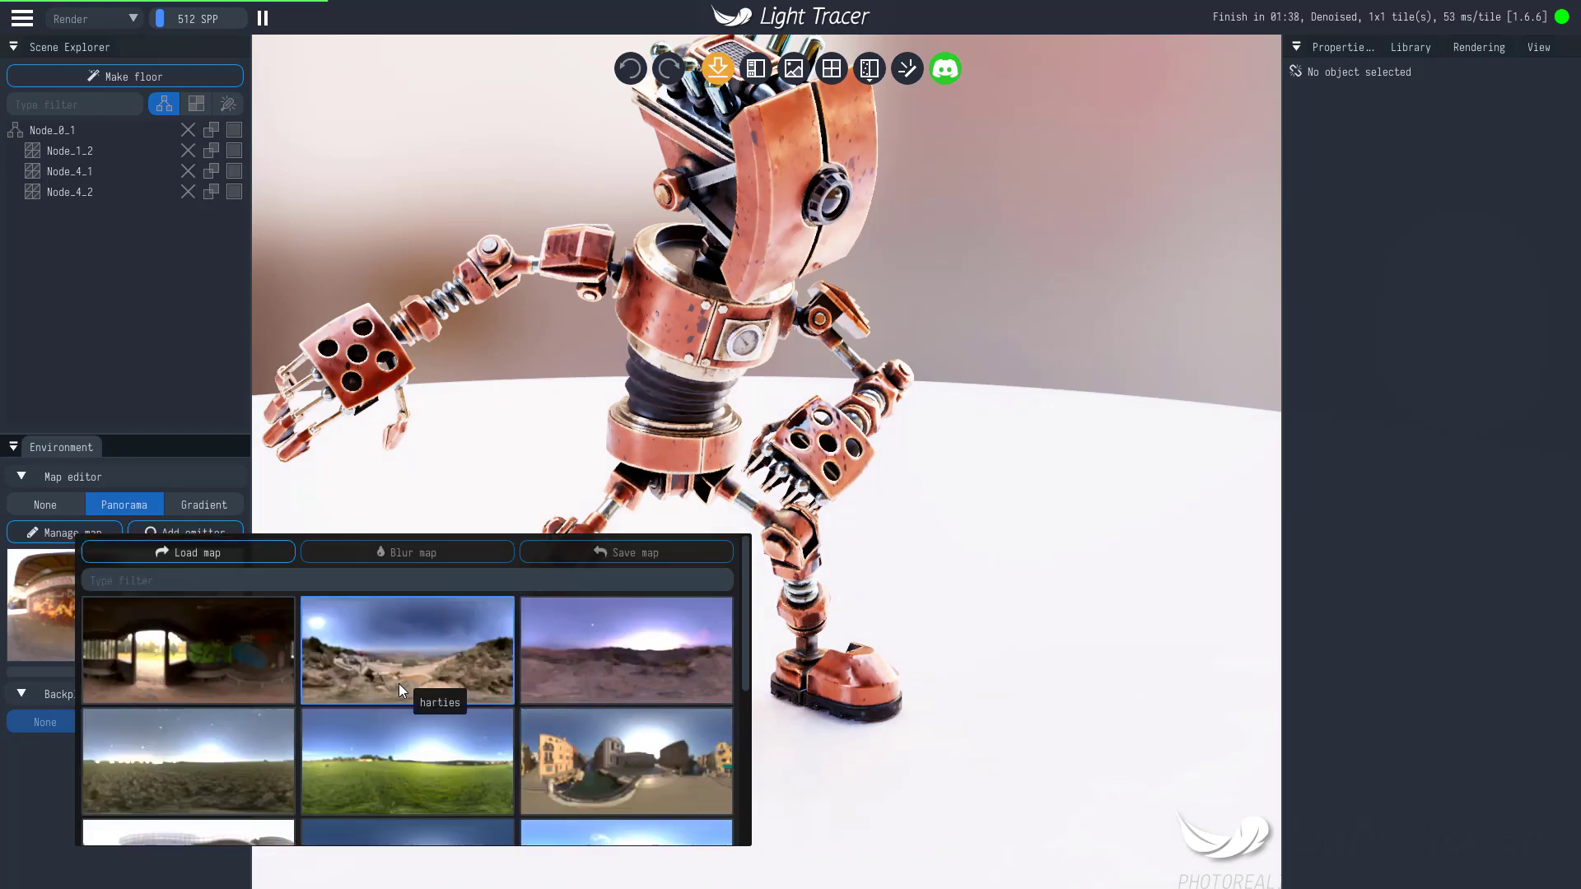
pyautogui.click(402, 670)
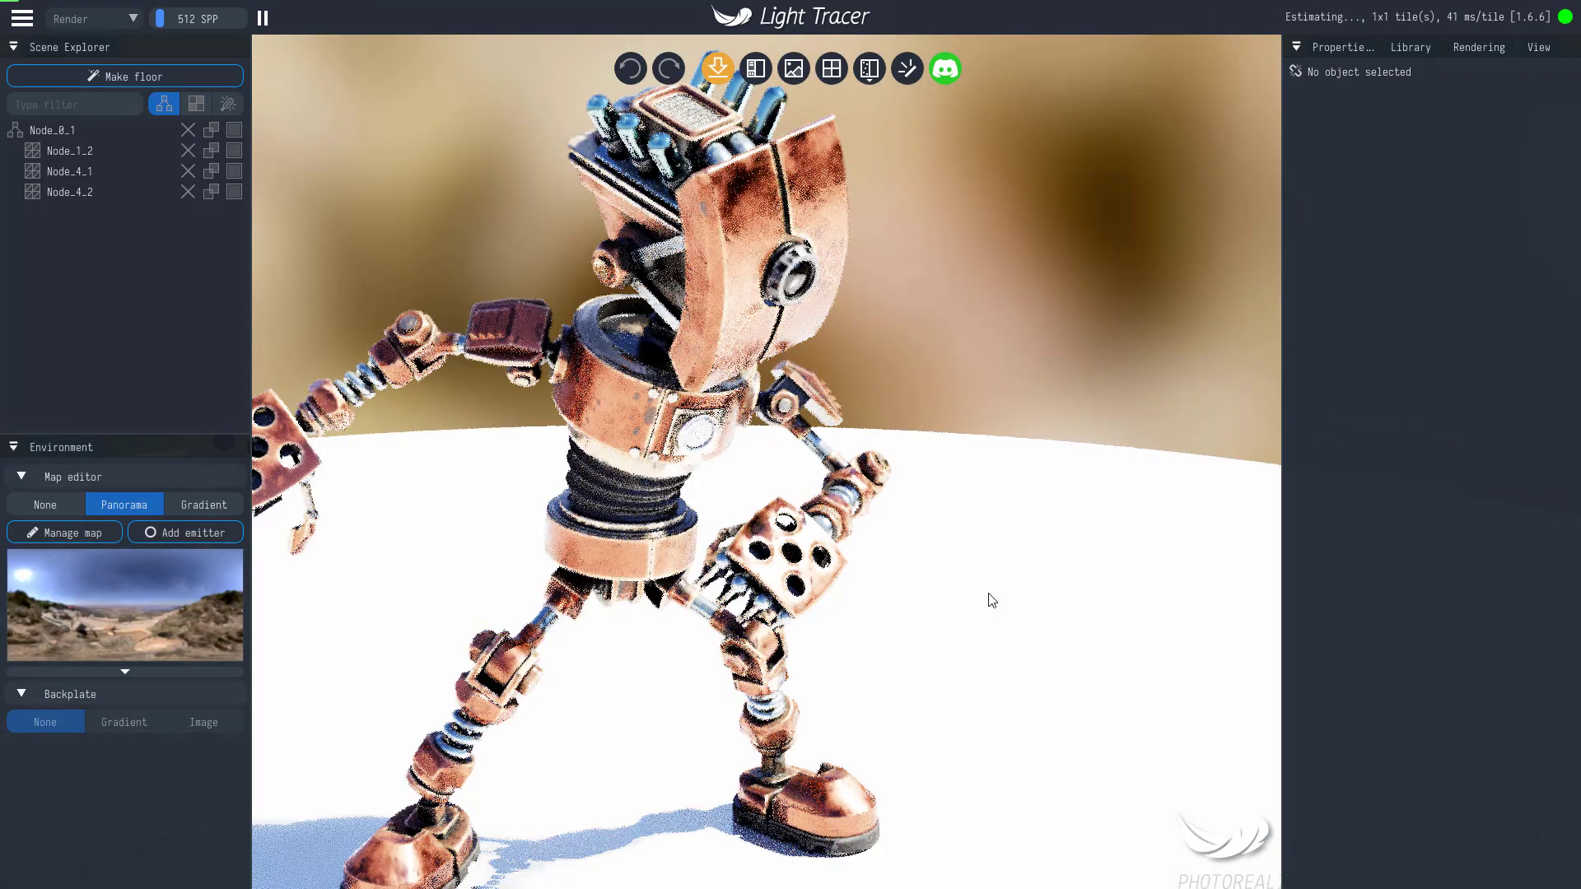
pyautogui.scroll(-3, 993, 598)
pyautogui.moveTo(995, 596); pyautogui.dragTo(841, 613)
pyautogui.moveTo(974, 455); pyautogui.dragTo(985, 527)
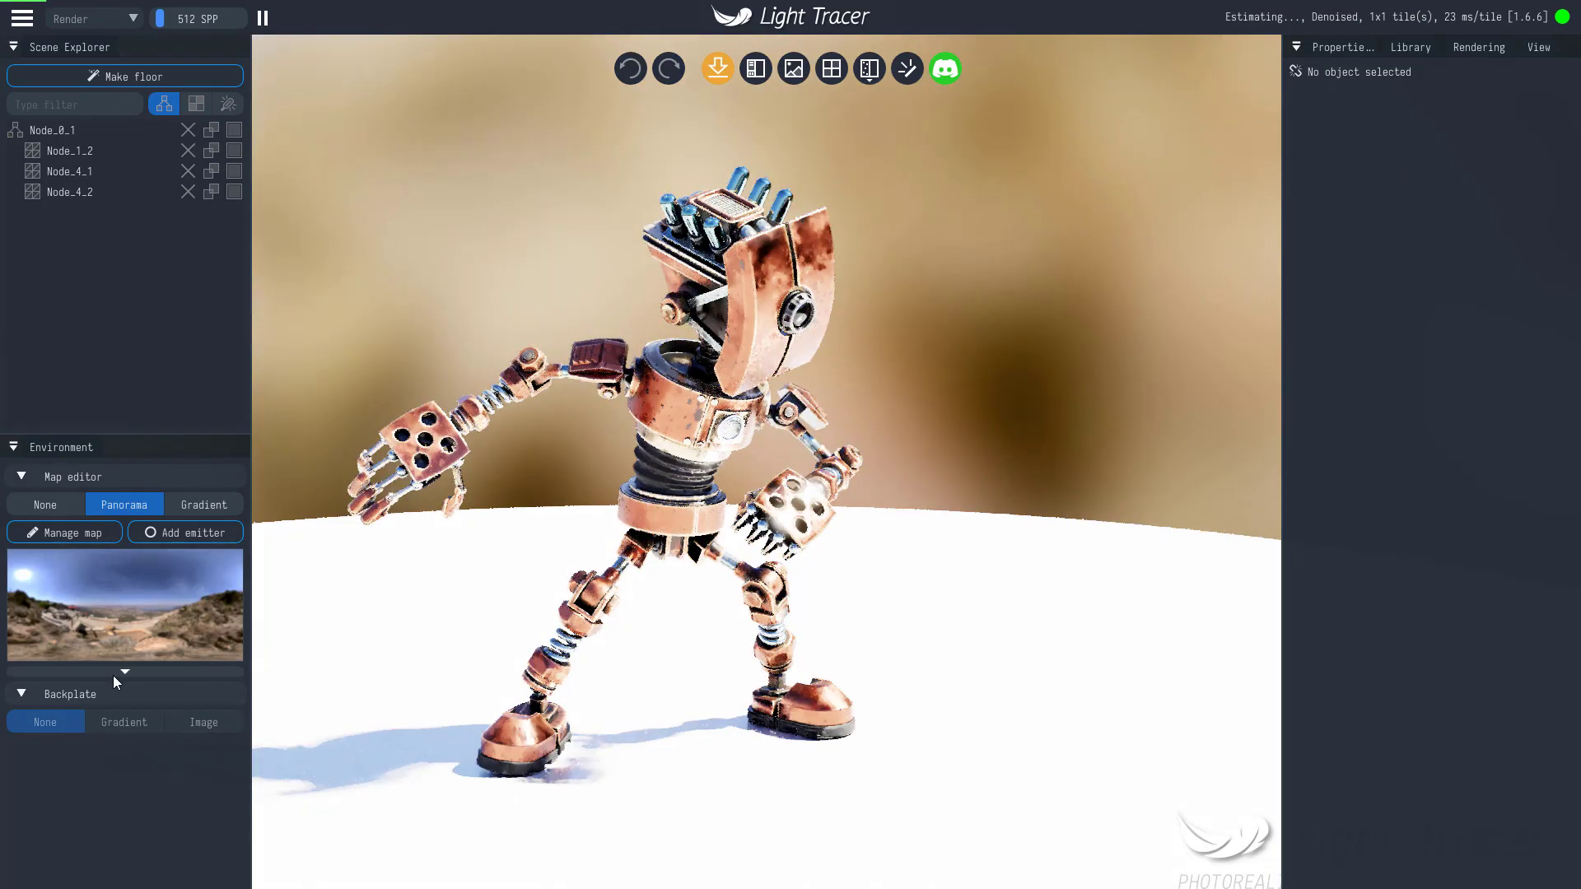
# Step: Reduce the environment map's power scale to about 0.603
pyautogui.click(125, 673)
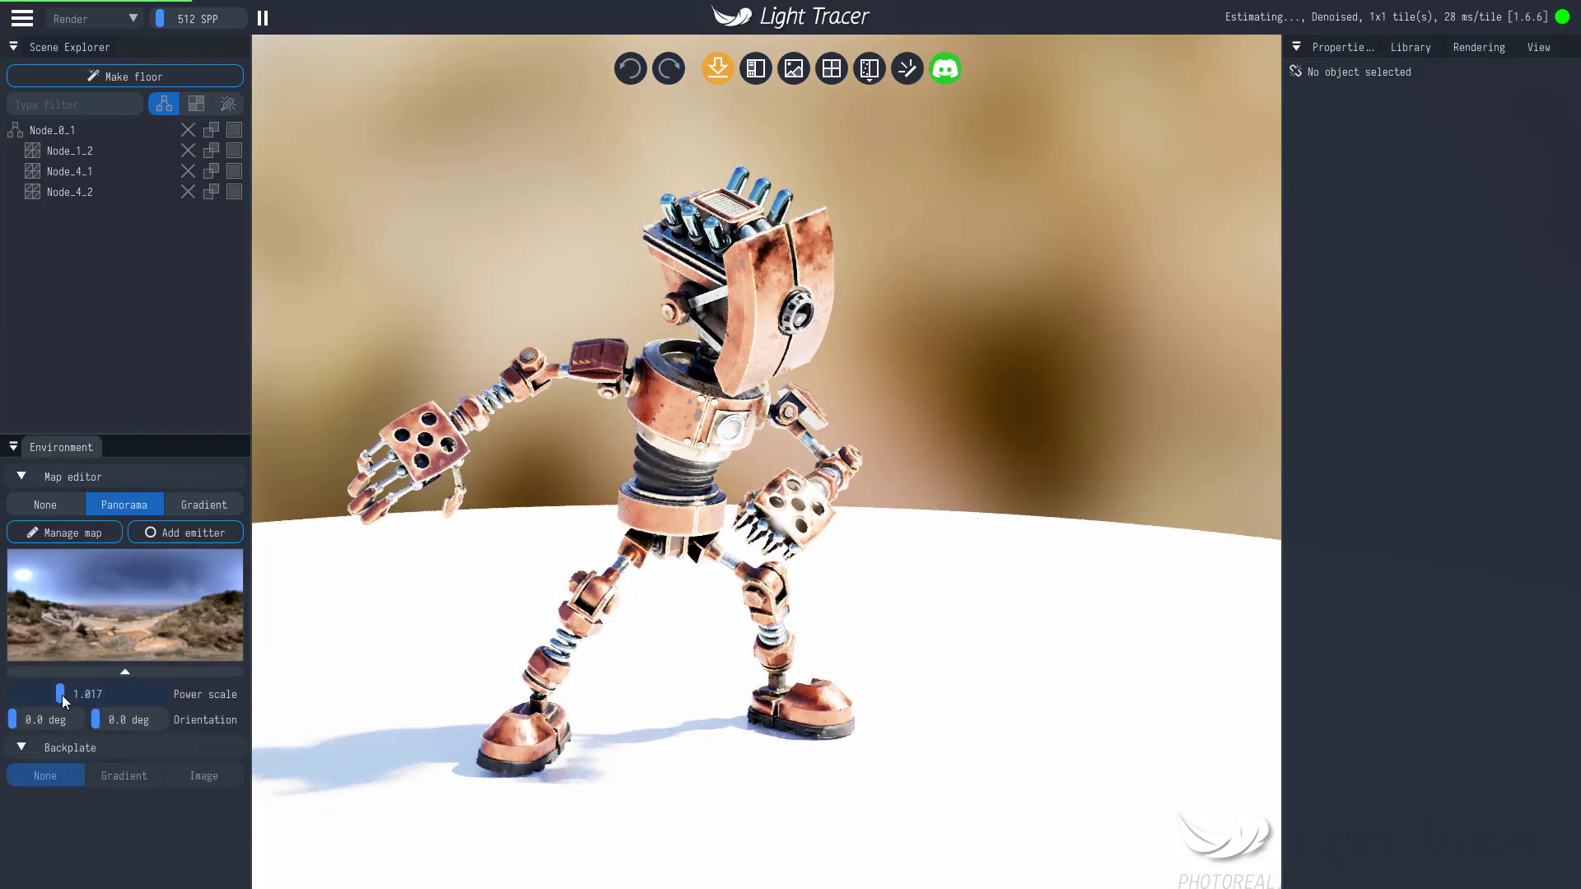
pyautogui.moveTo(62, 695)
pyautogui.mouseDown()
pyautogui.moveTo(37, 697)
pyautogui.moveTo(173, 690)
pyautogui.moveTo(54, 704)
pyautogui.mouseUp()
pyautogui.moveTo(593, 247); pyautogui.dragTo(876, 196)
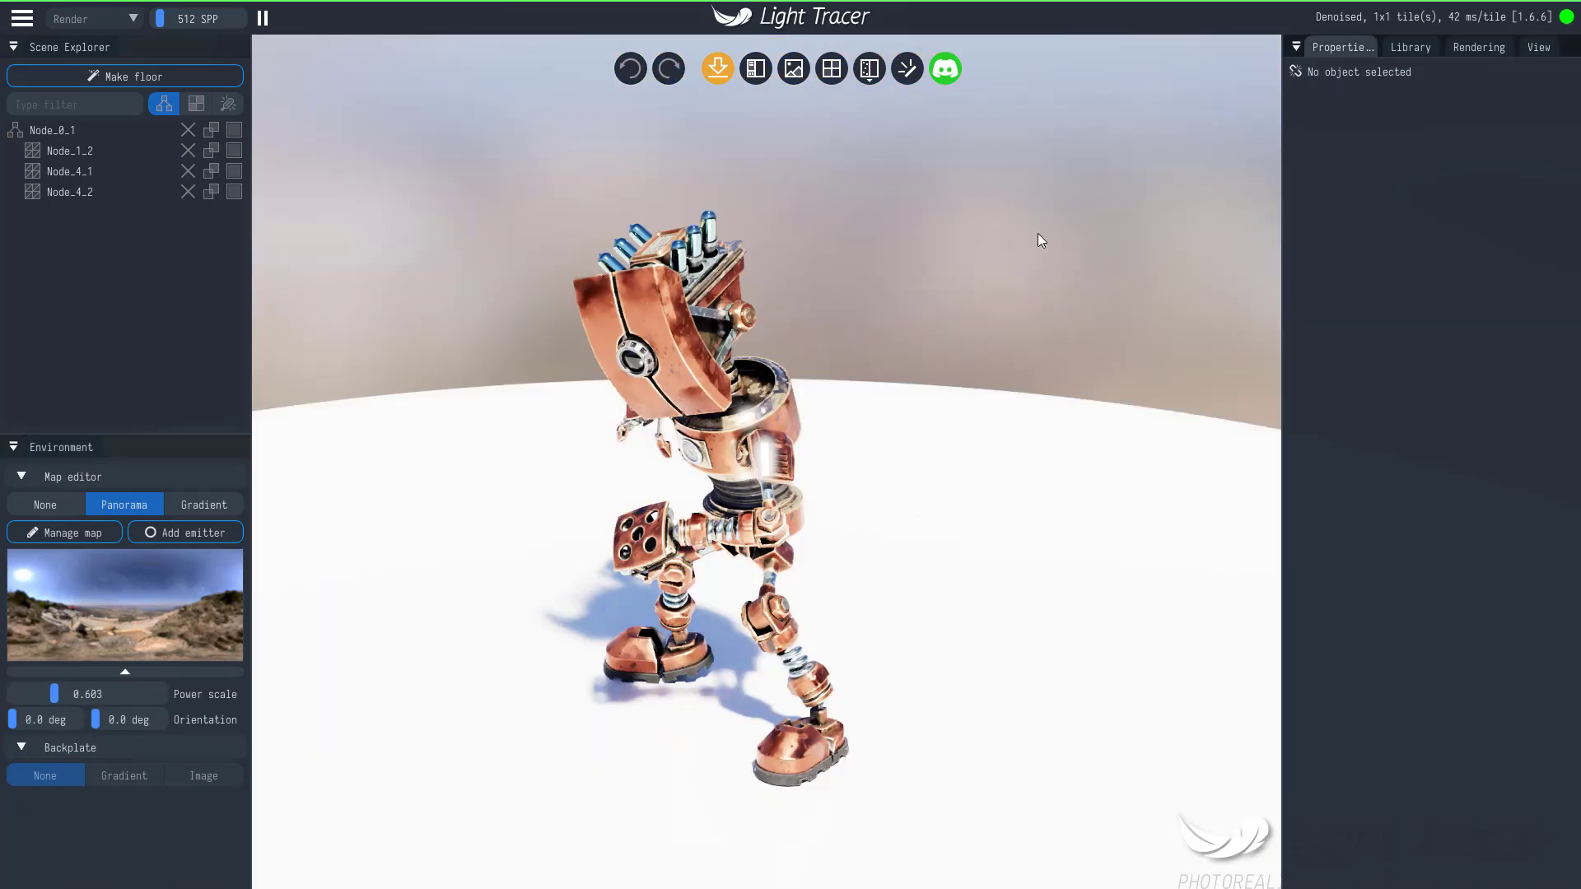
# Step: Set the camera's field of view to about 23.6 and preview the turntable video through to frame 239
pyautogui.click(1553, 50)
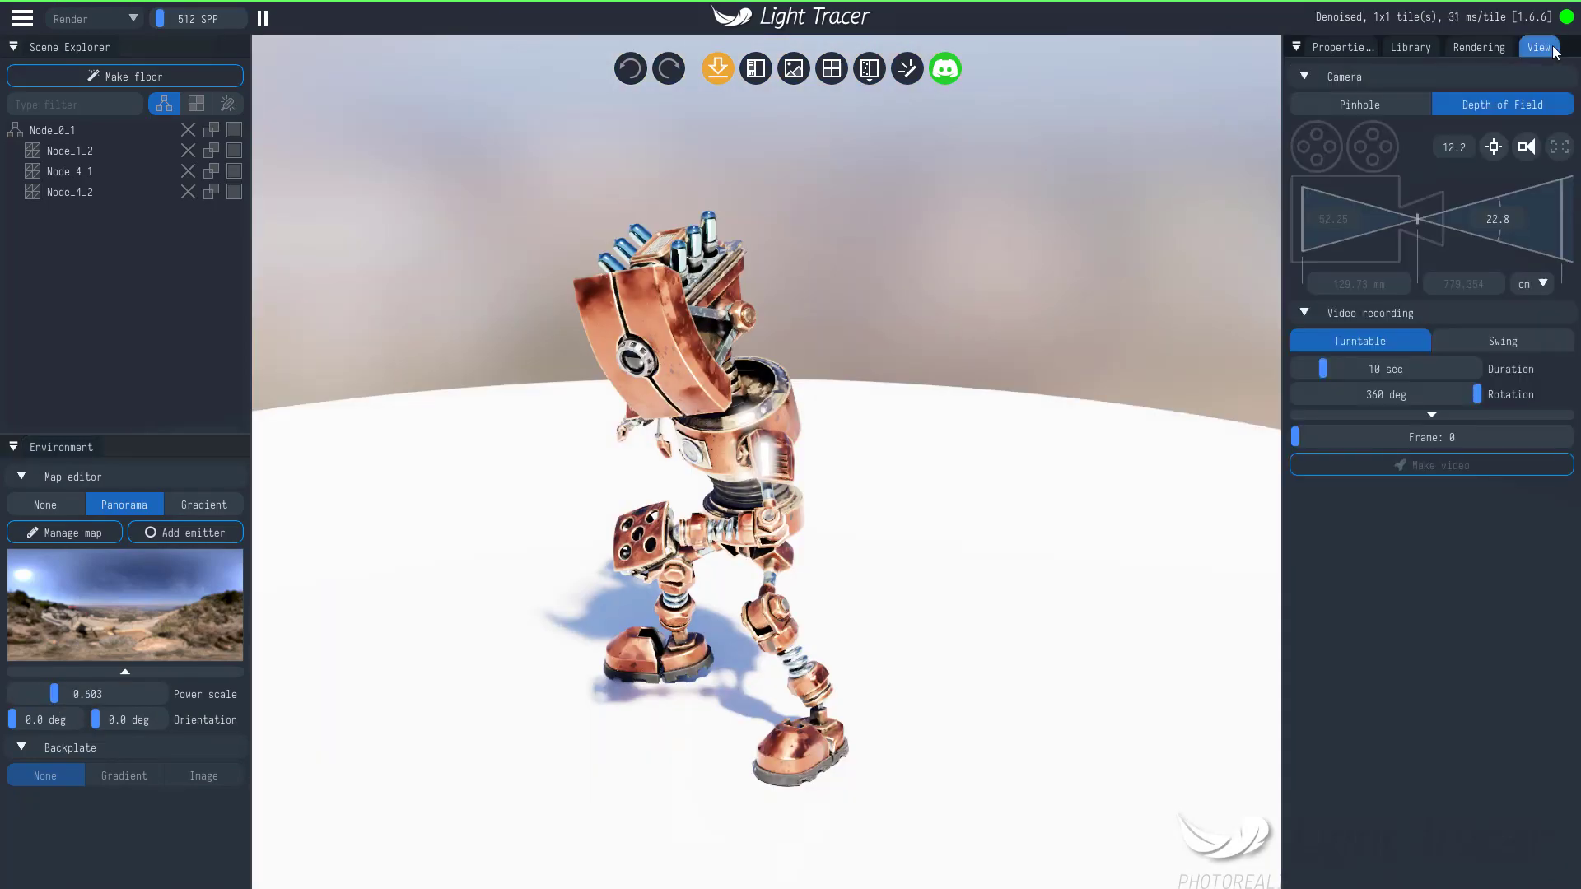
pyautogui.moveTo(1497, 221)
pyautogui.mouseDown()
pyautogui.moveTo(1539, 219)
pyautogui.moveTo(1380, 230)
pyautogui.moveTo(1534, 225)
pyautogui.moveTo(1453, 228)
pyautogui.moveTo(1469, 225)
pyautogui.mouseUp()
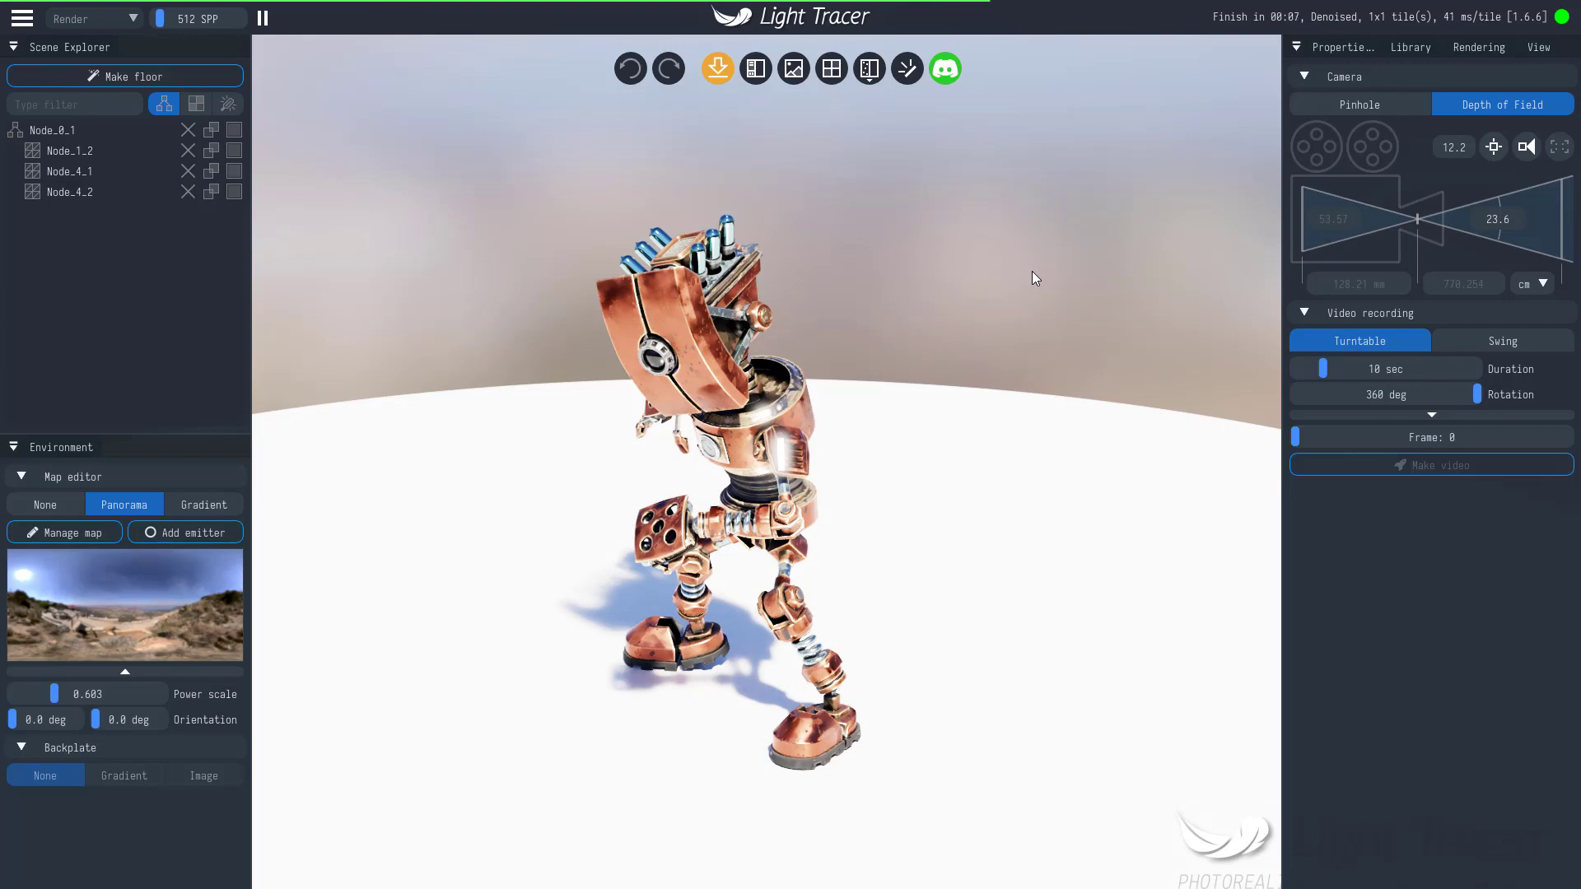
pyautogui.click(1311, 441)
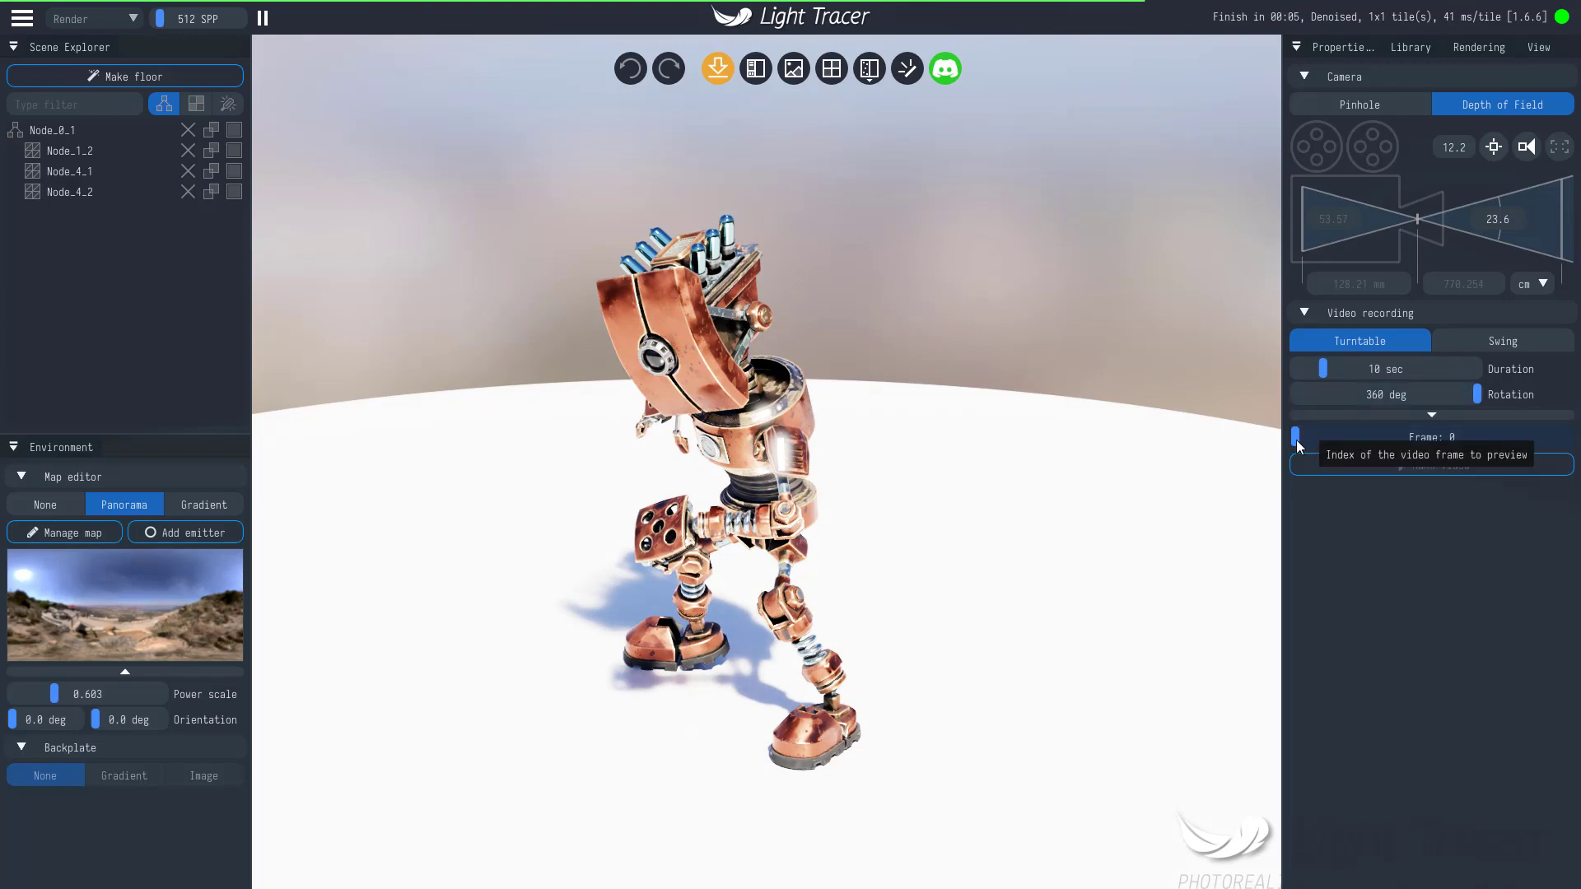
pyautogui.moveTo(1312, 441); pyautogui.dragTo(1569, 429)
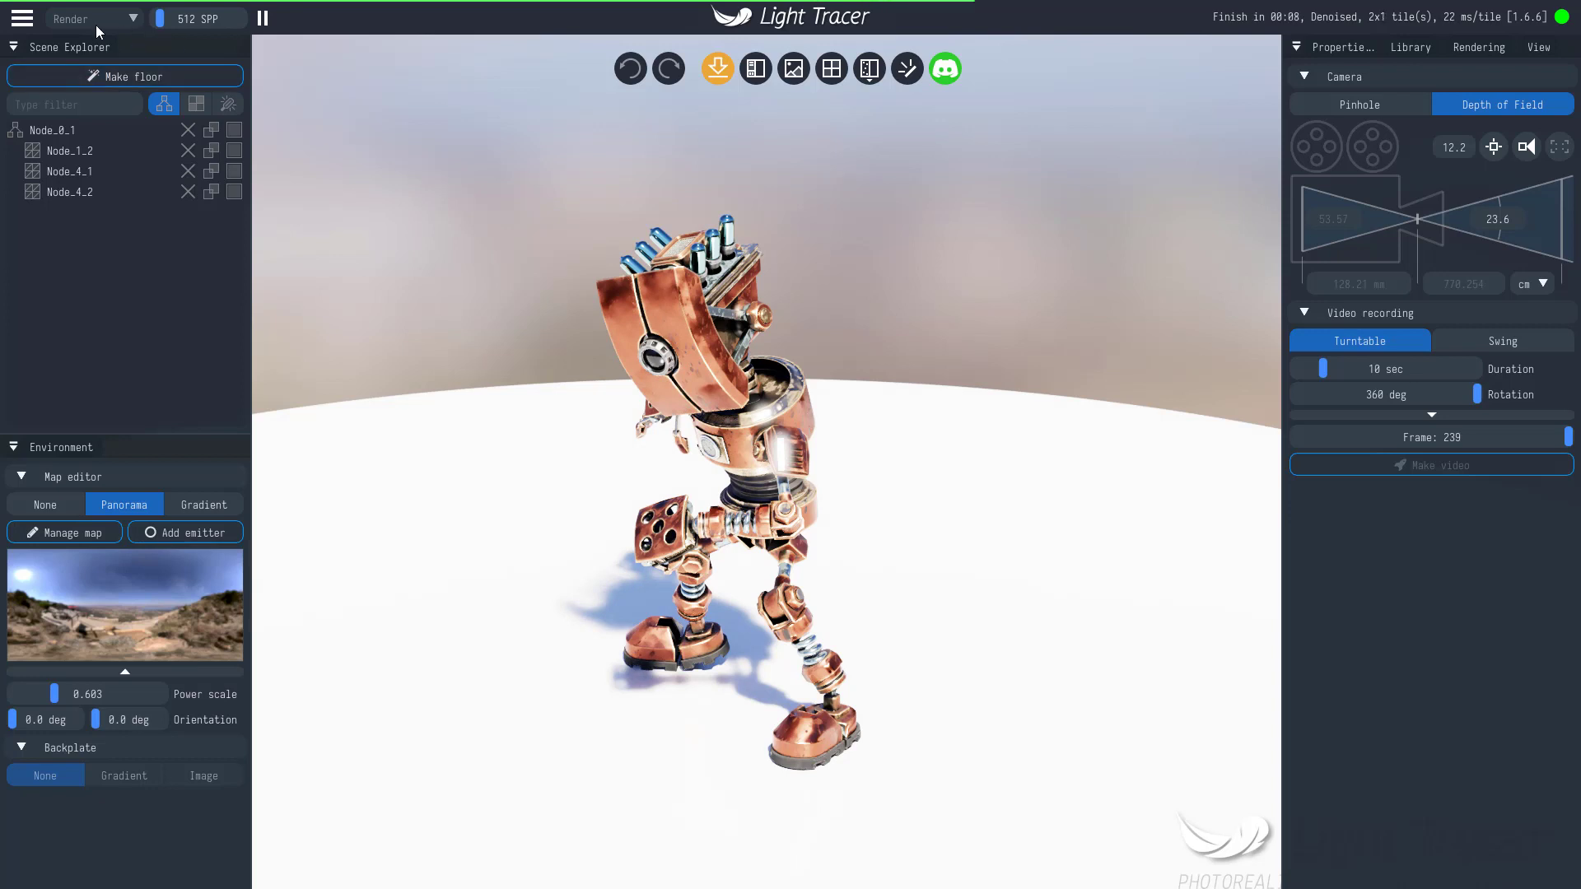
# Step: Load the Gramophone model in place of the current scene, using Y as the up axis
pyautogui.click(30, 25)
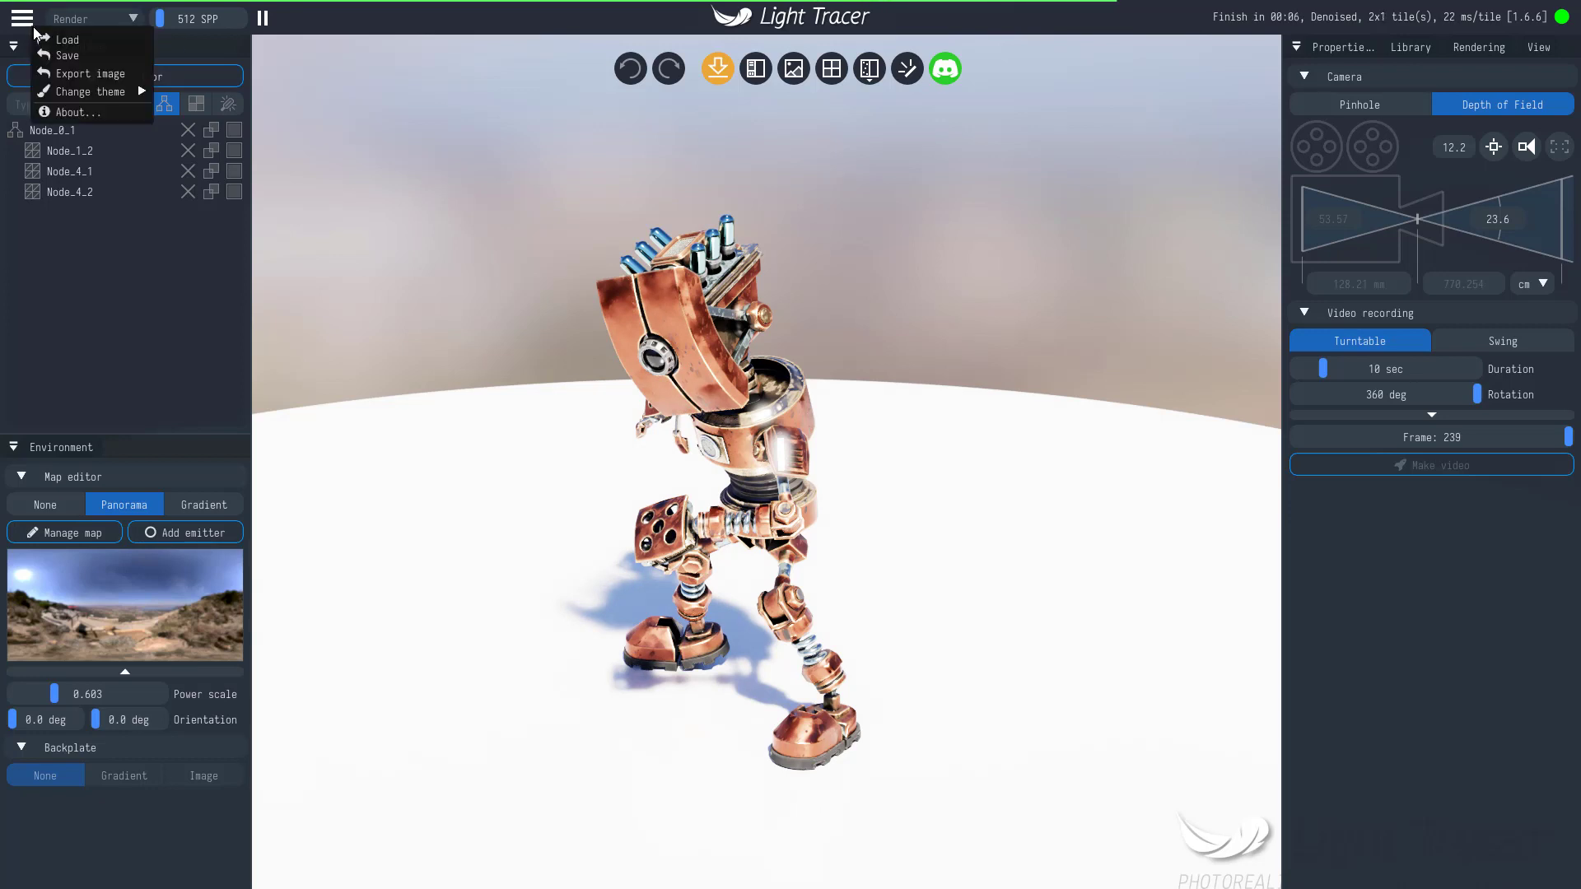
pyautogui.click(57, 41)
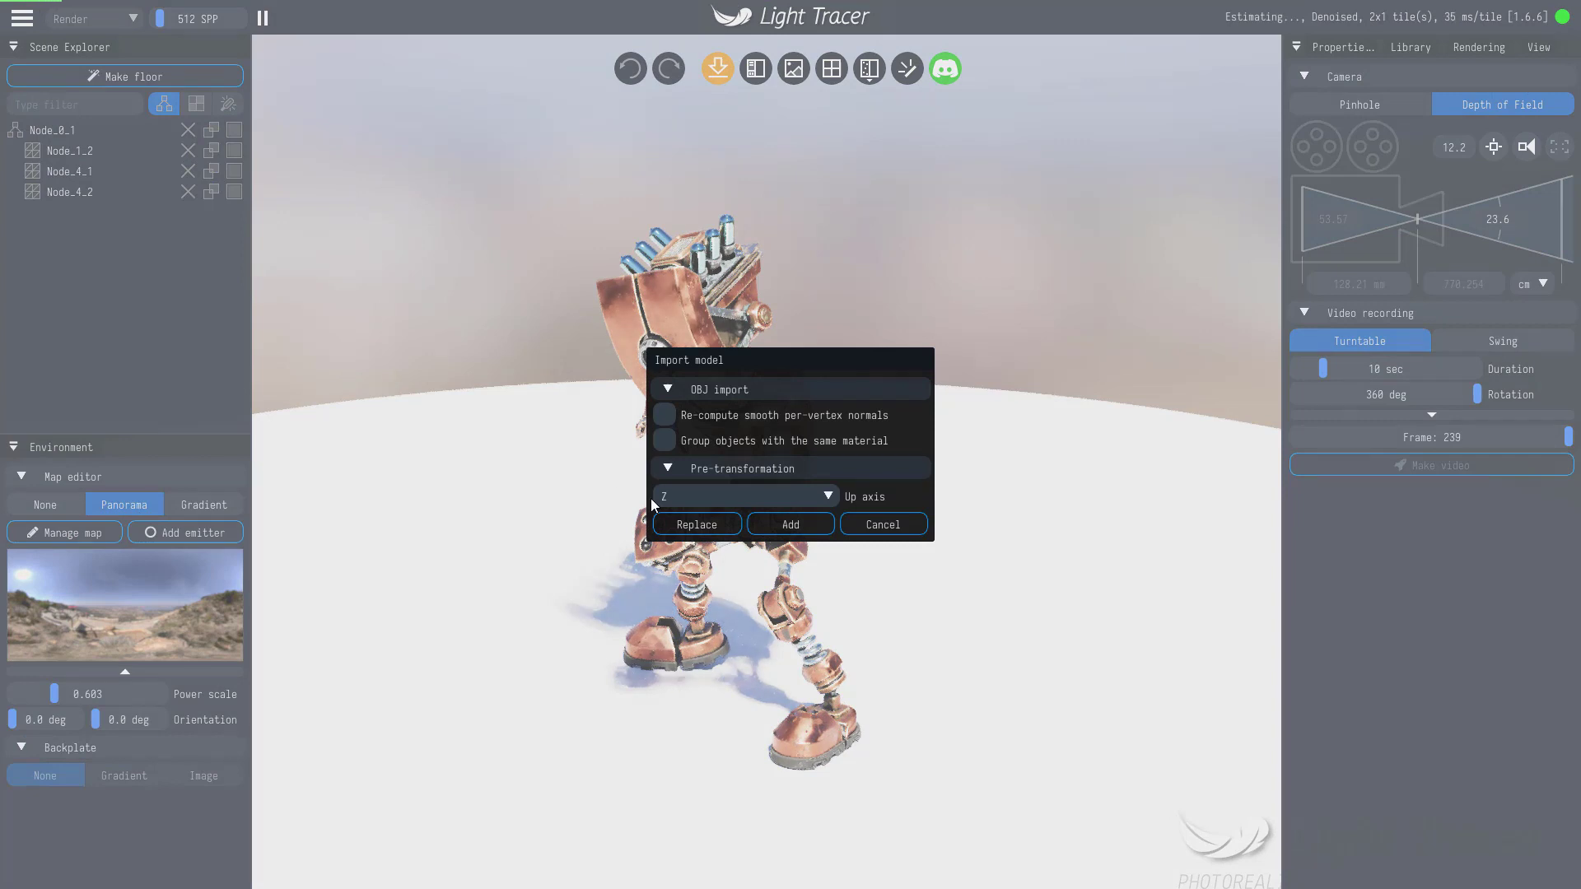
pyautogui.click(829, 496)
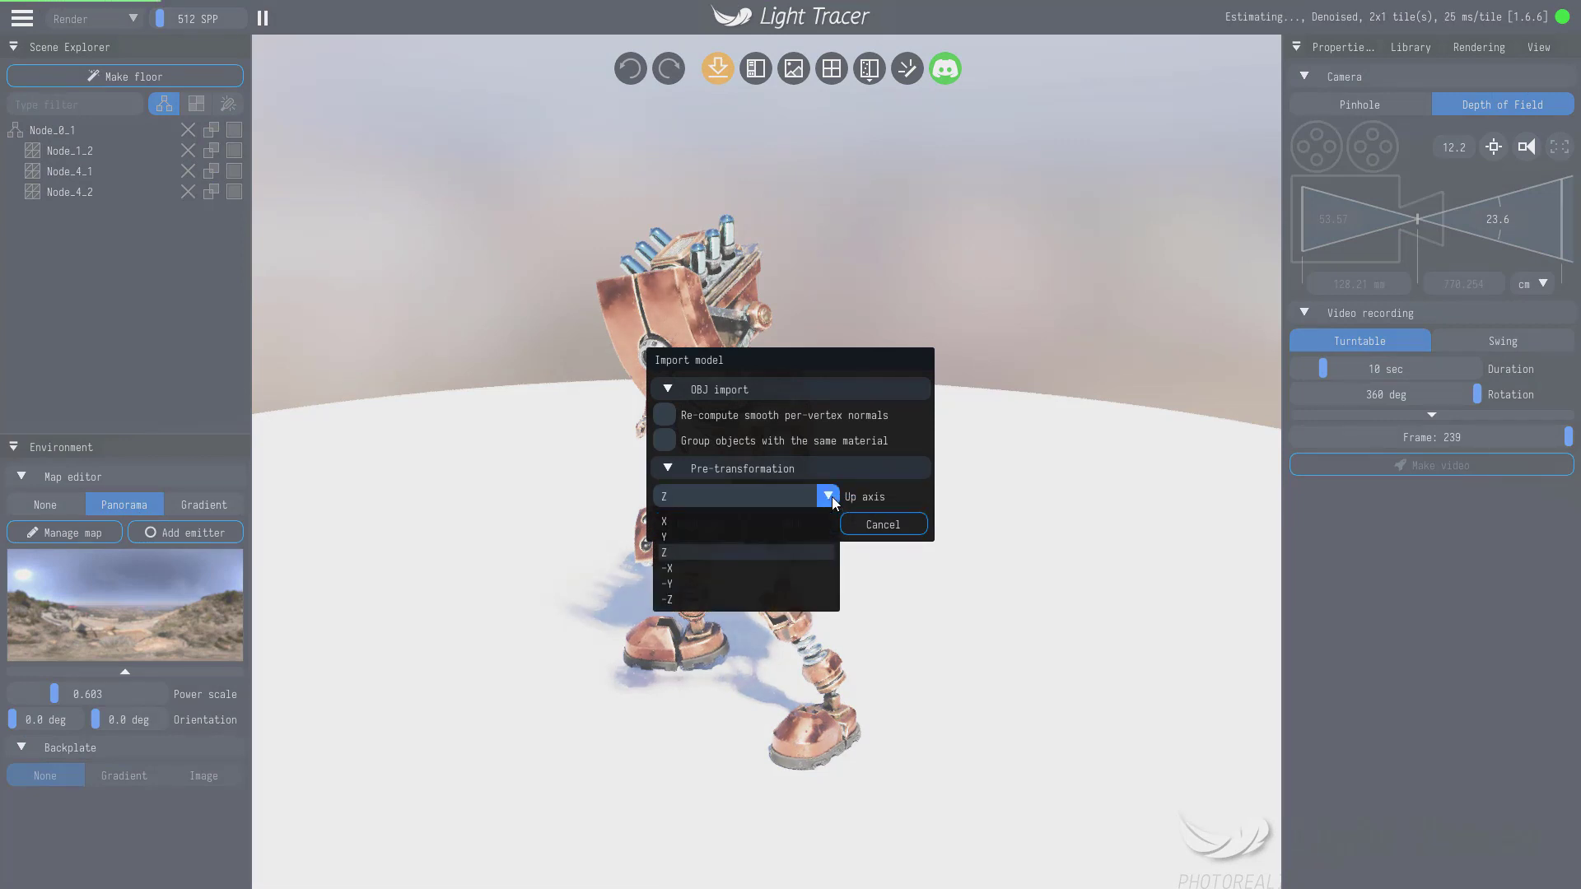
pyautogui.click(711, 536)
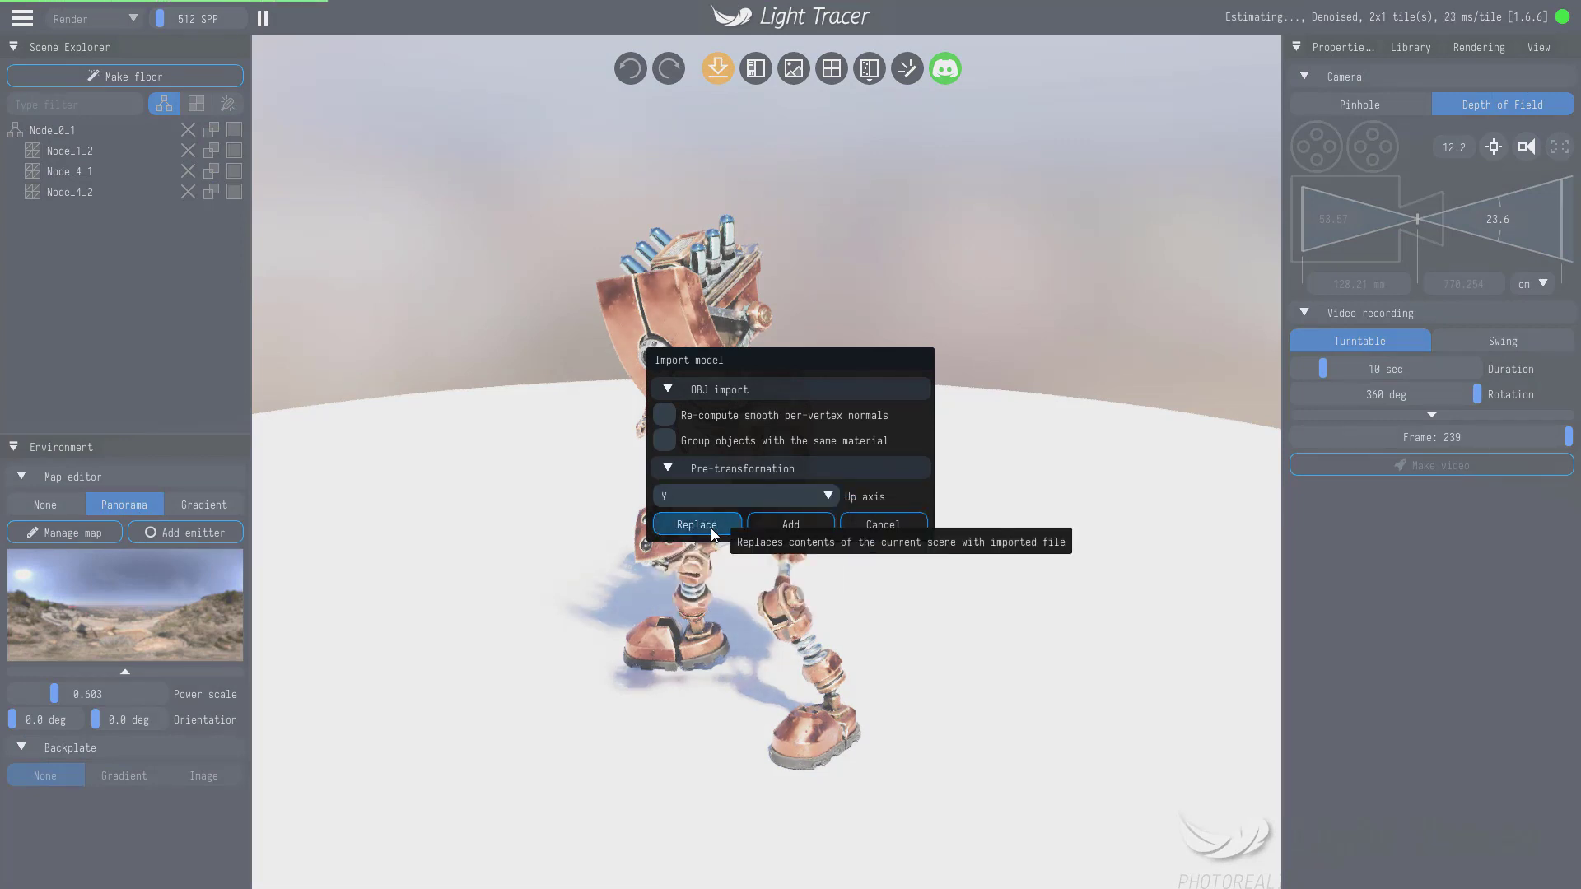
pyautogui.click(696, 525)
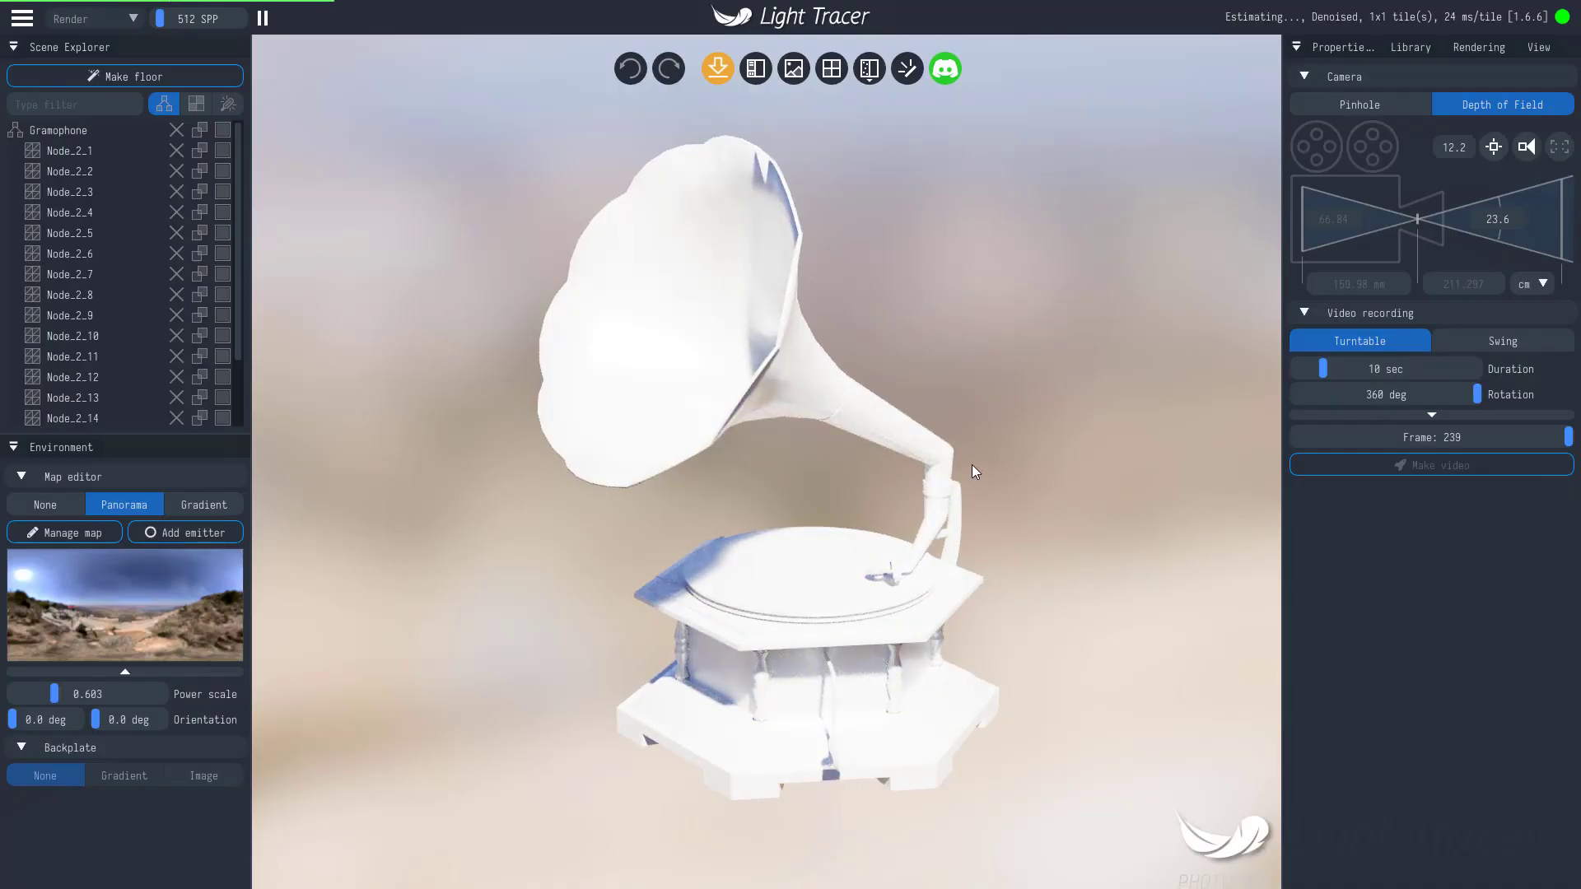
# Step: Link the materials of the whole Gramophone node so that its parts share one material
pyautogui.moveTo(972, 465); pyautogui.dragTo(838, 300)
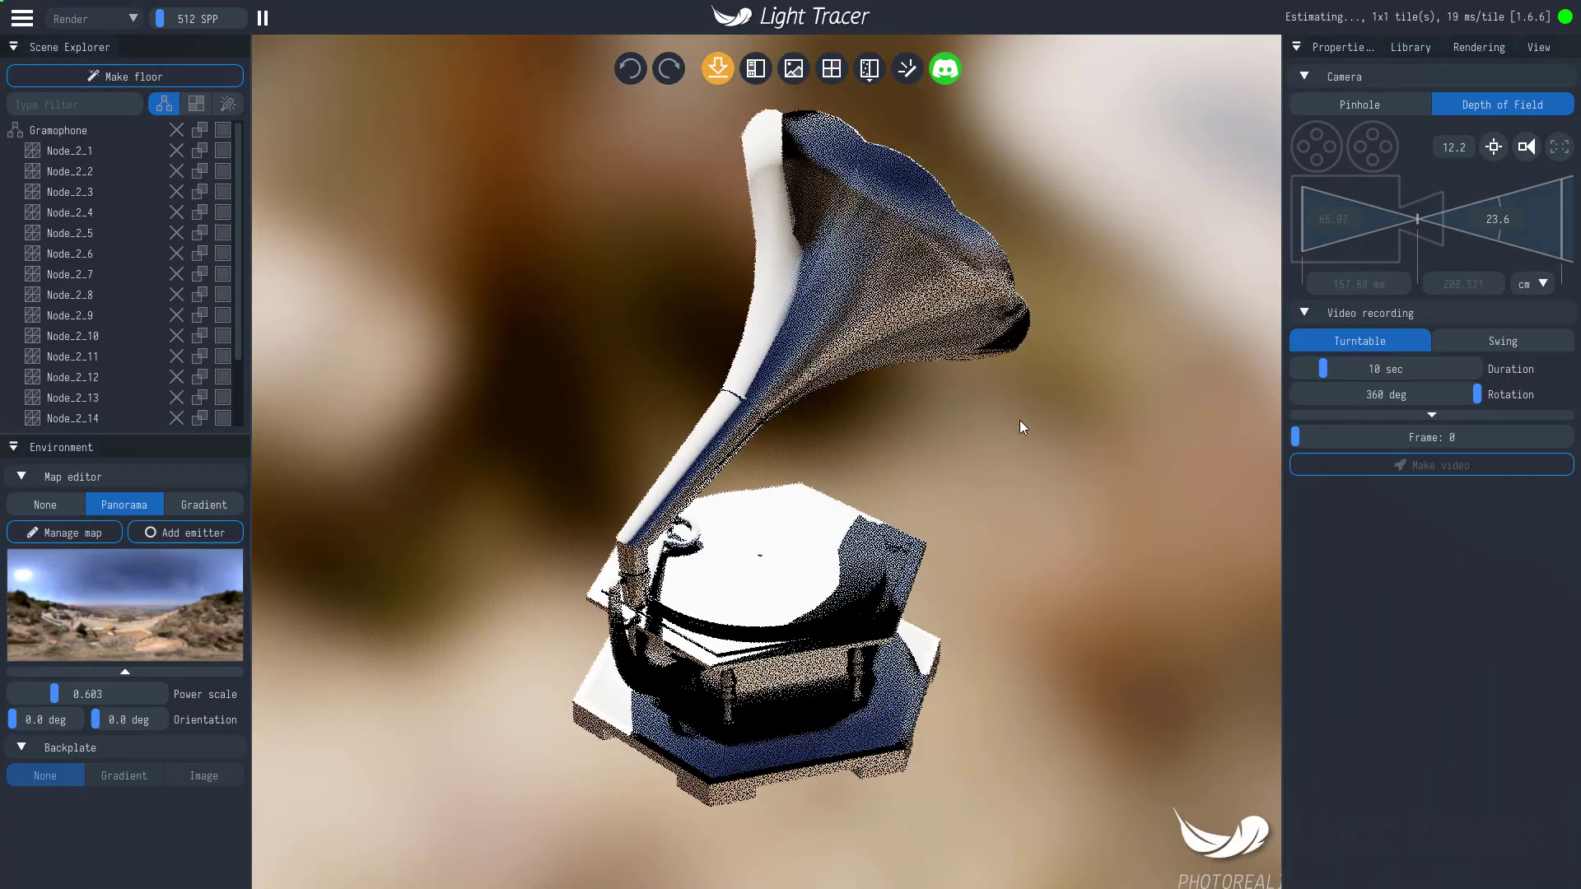
pyautogui.click(1019, 425)
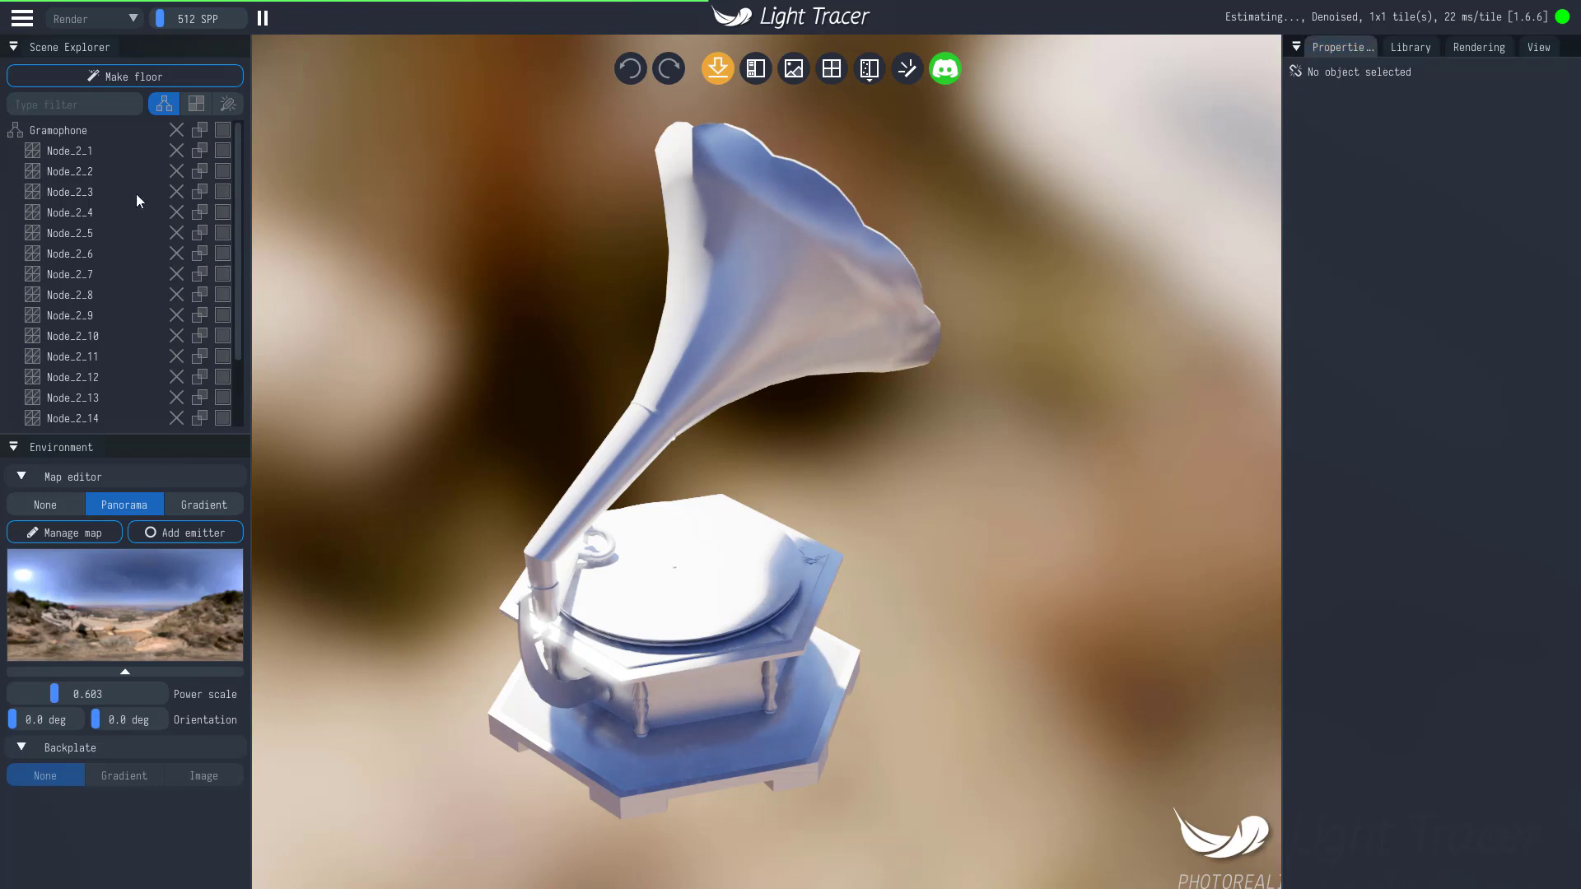
pyautogui.click(51, 132)
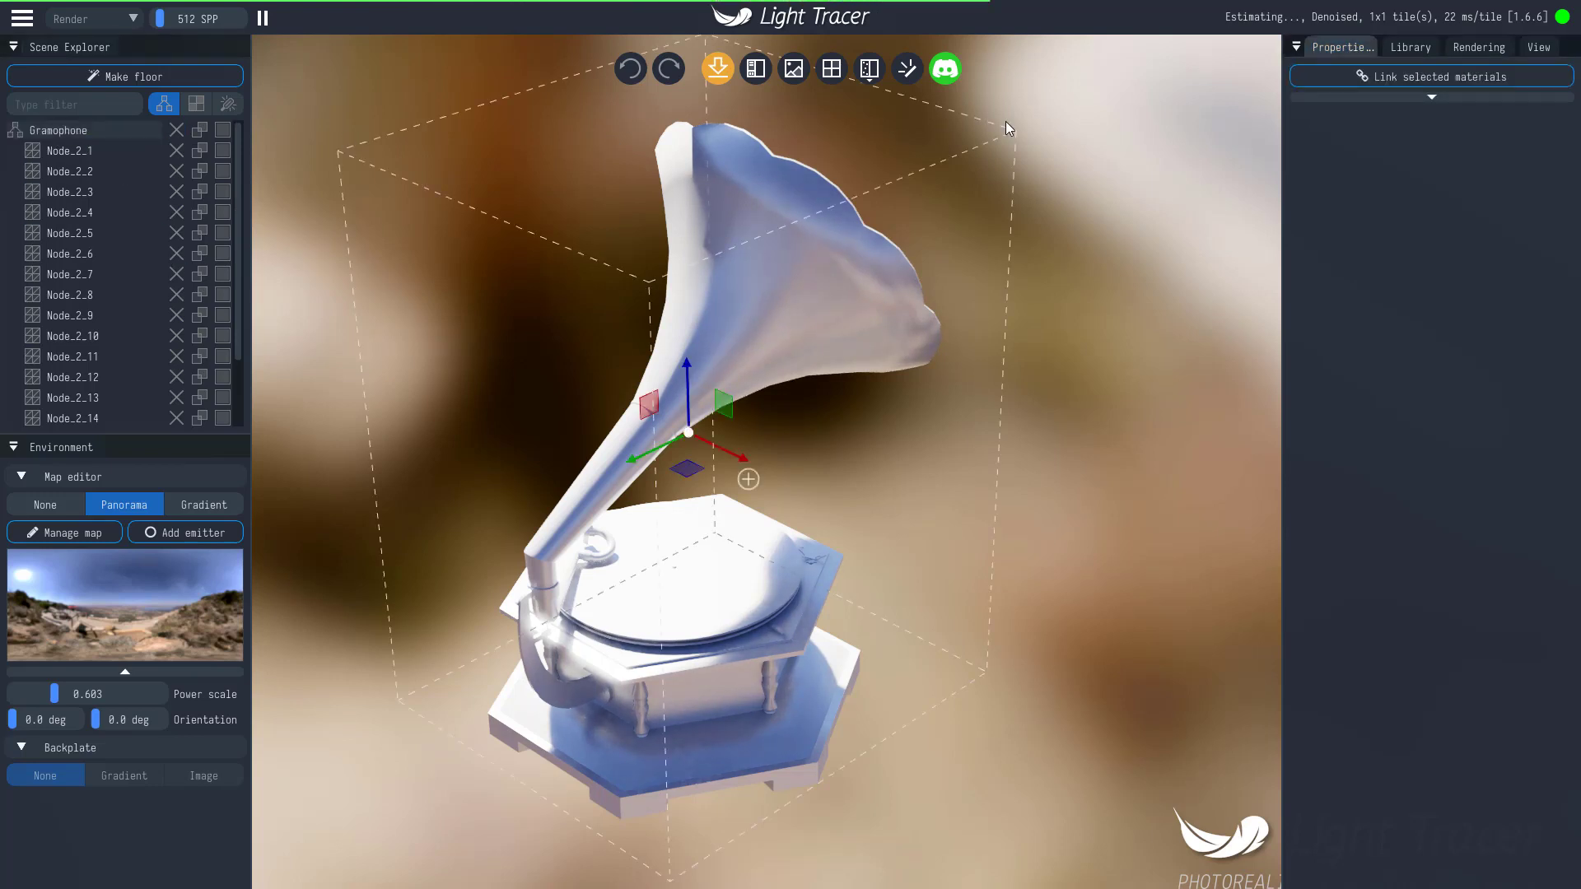
pyautogui.click(1392, 77)
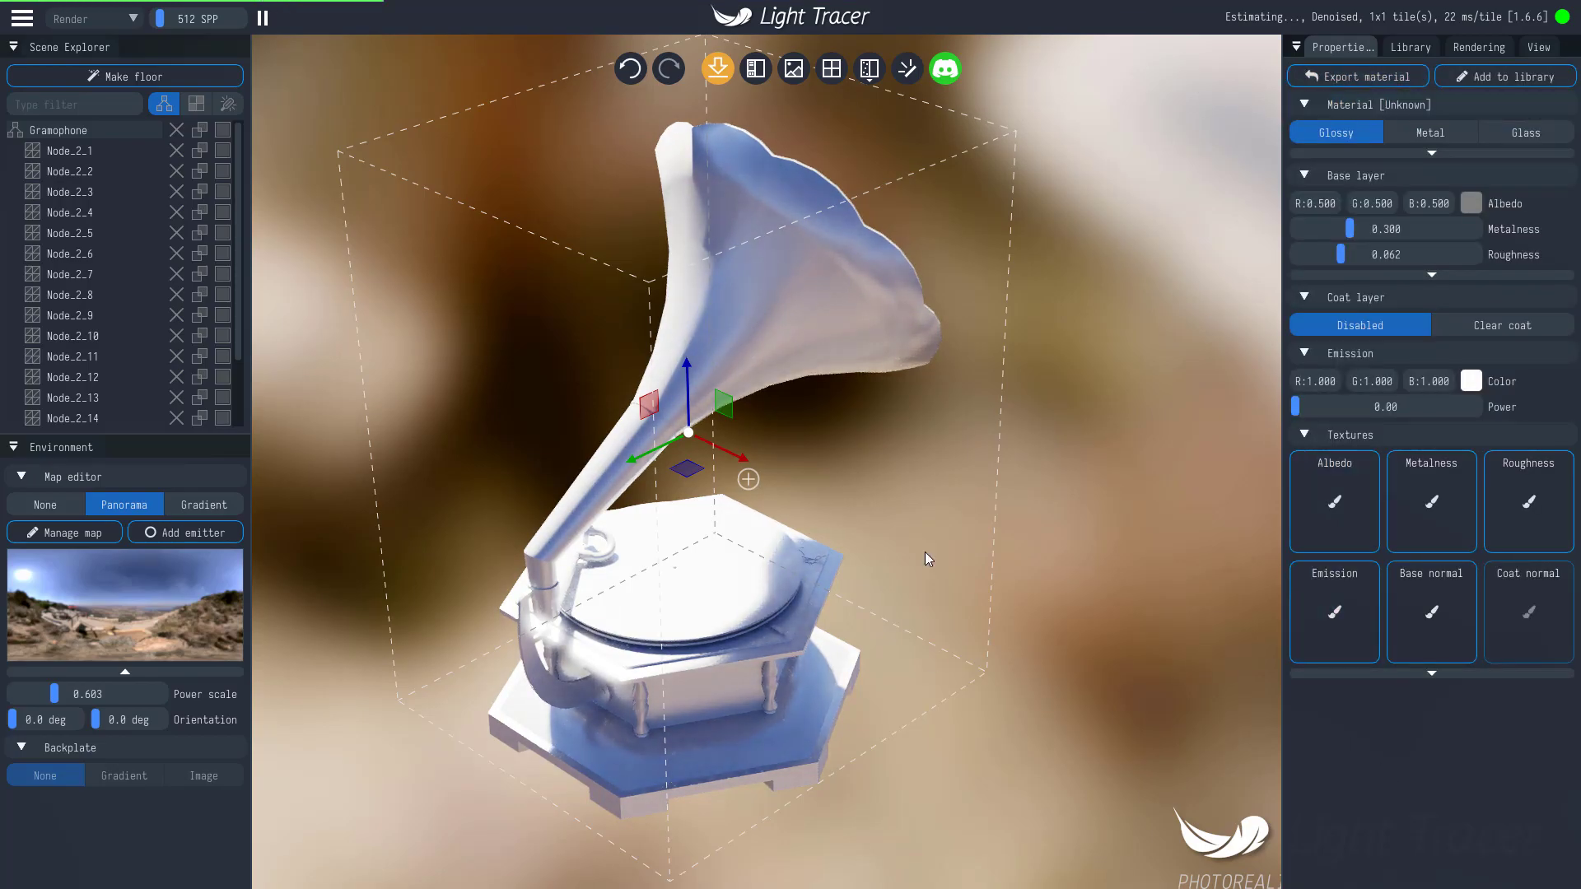
pyautogui.moveTo(925, 552); pyautogui.dragTo(637, 522)
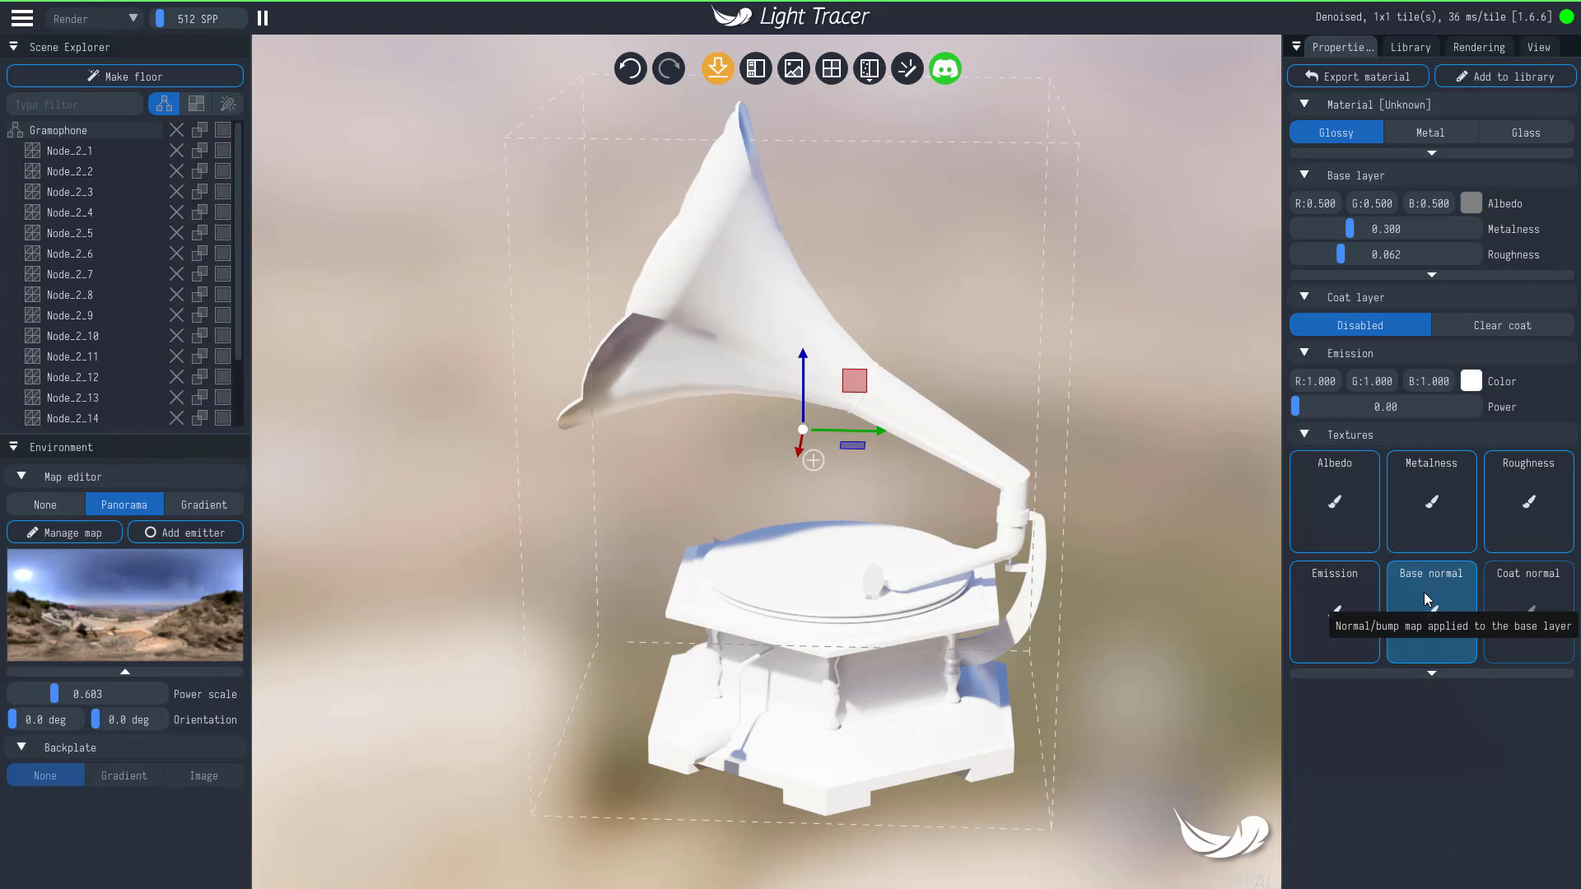
pyautogui.moveTo(848, 428); pyautogui.dragTo(762, 416)
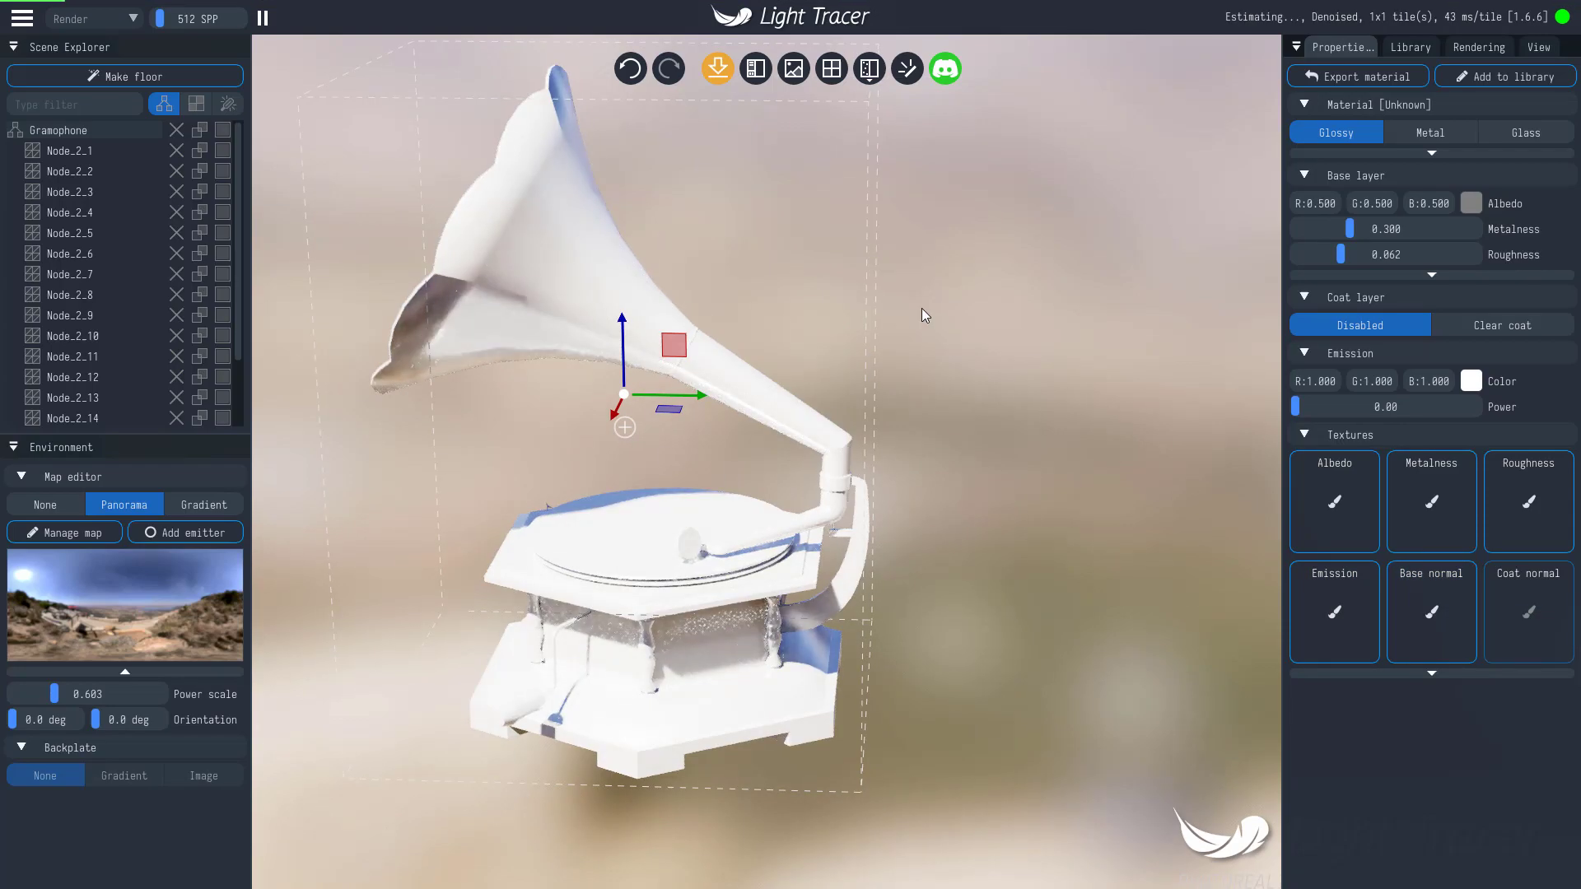
# Step: Load the Gramophone_LP_01 - Default_BaseColor image as the albedo texture of the gramophone's material
pyautogui.moveTo(921, 310); pyautogui.dragTo(695, 492)
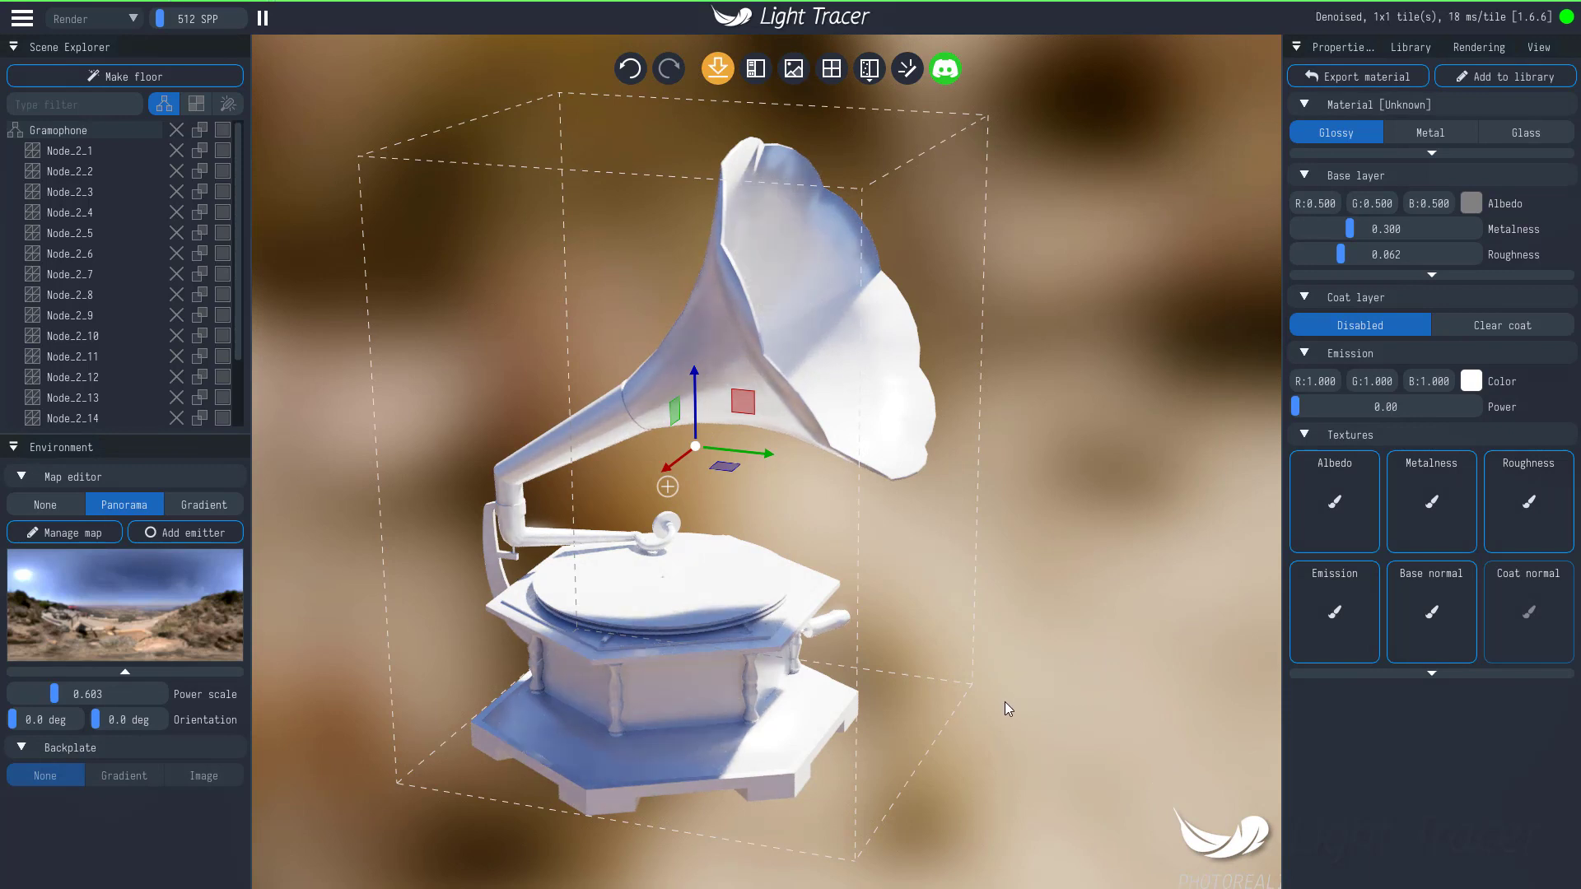
pyautogui.click(1332, 507)
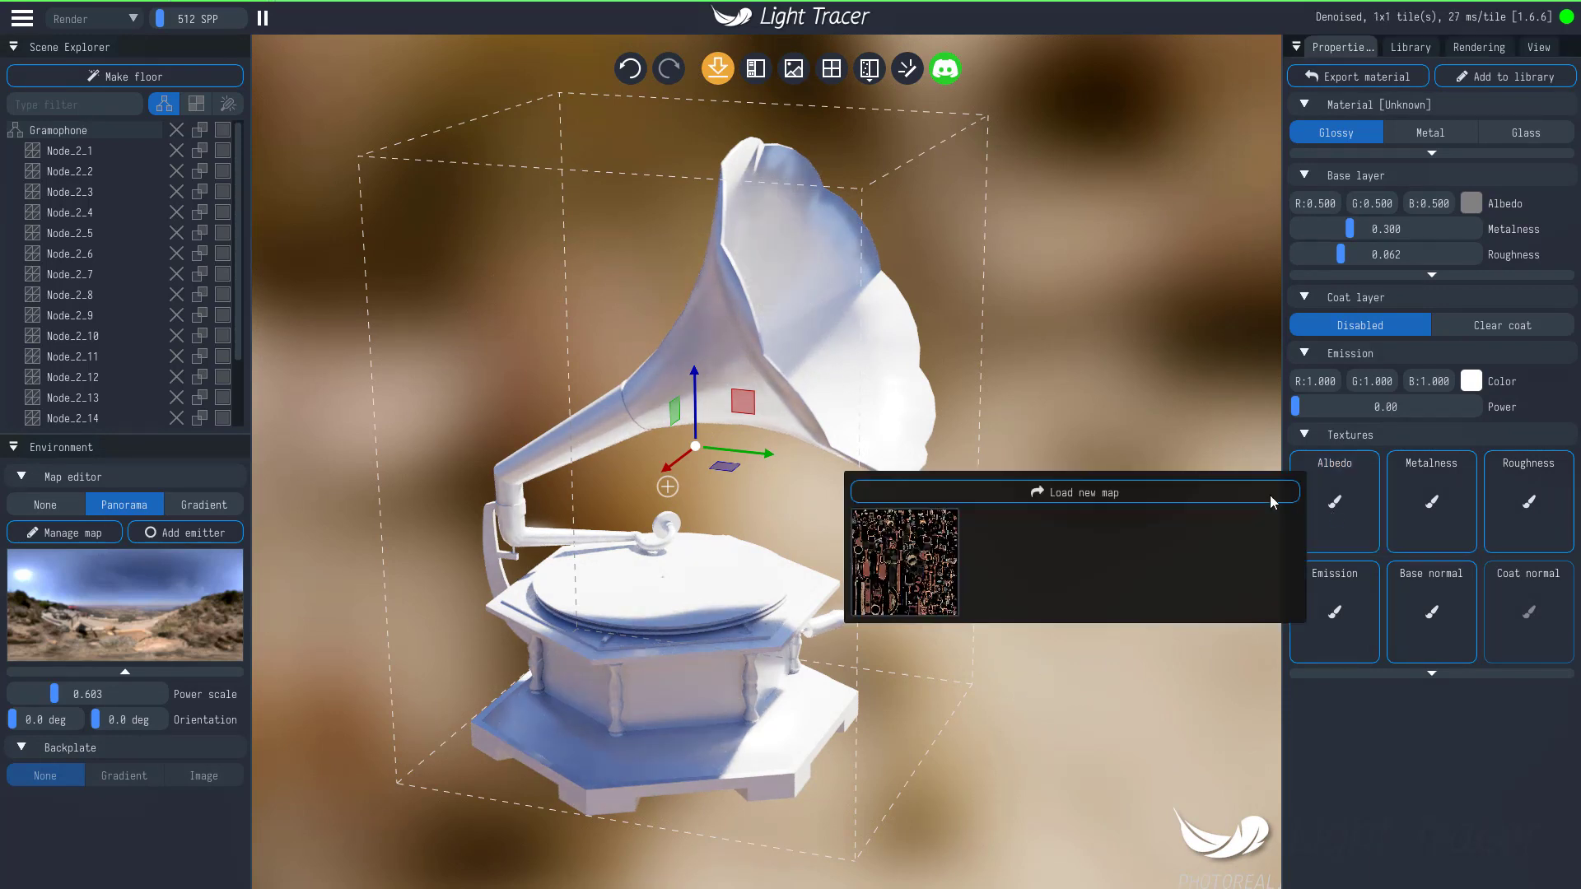
pyautogui.click(1085, 492)
pyautogui.doubleClick(372, 163)
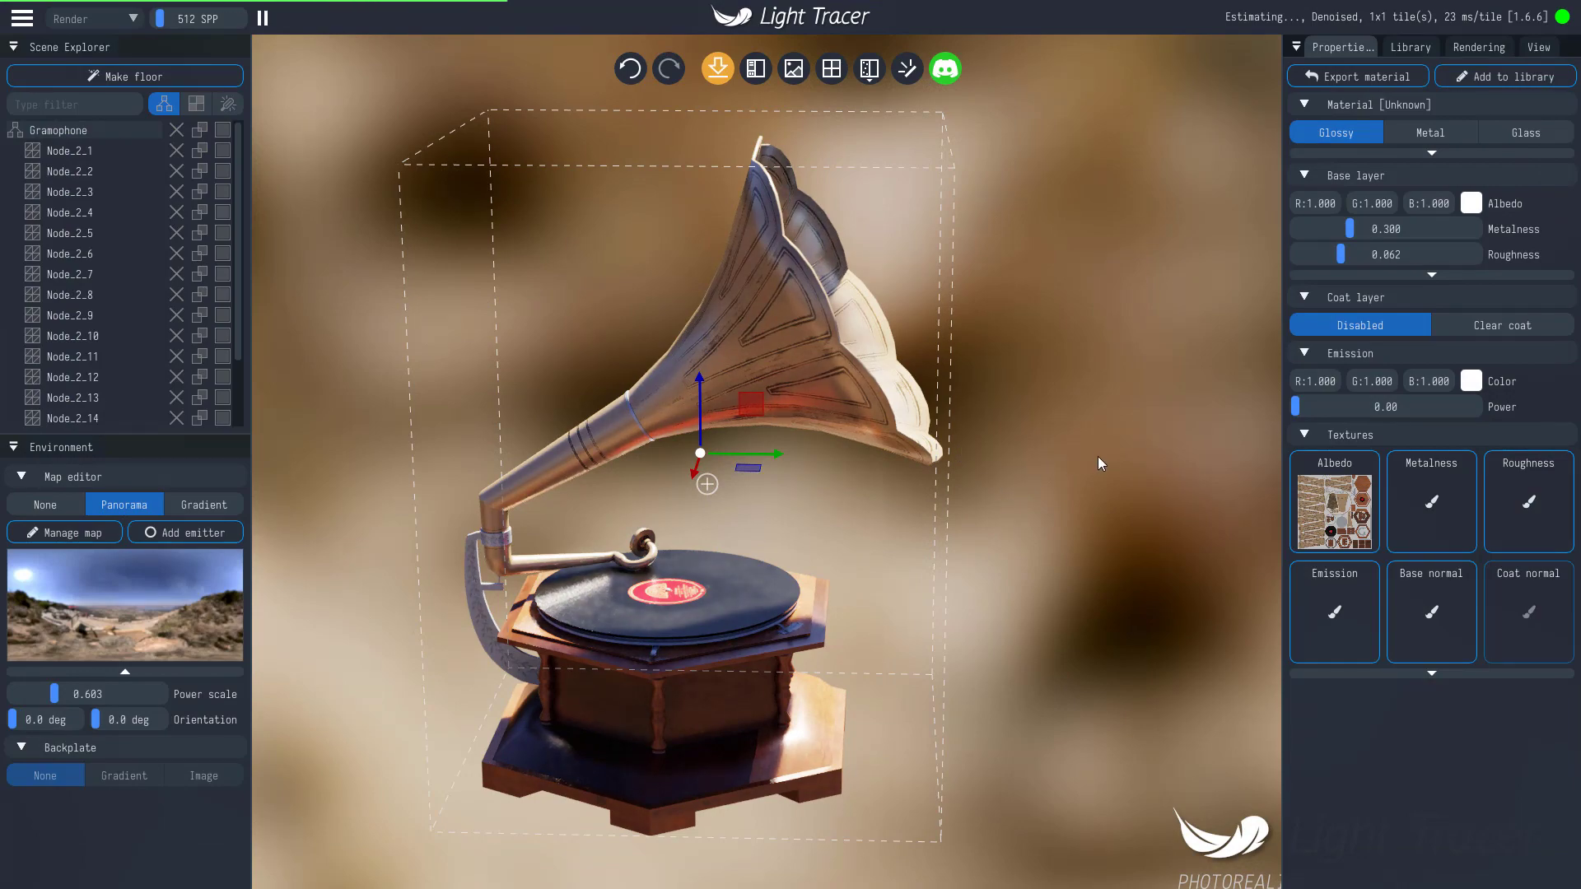
# Step: Load the Gramophone_LP_01 - Default_Normal image as the base normal texture of the gramophone's material
pyautogui.moveTo(1098, 456); pyautogui.dragTo(920, 476)
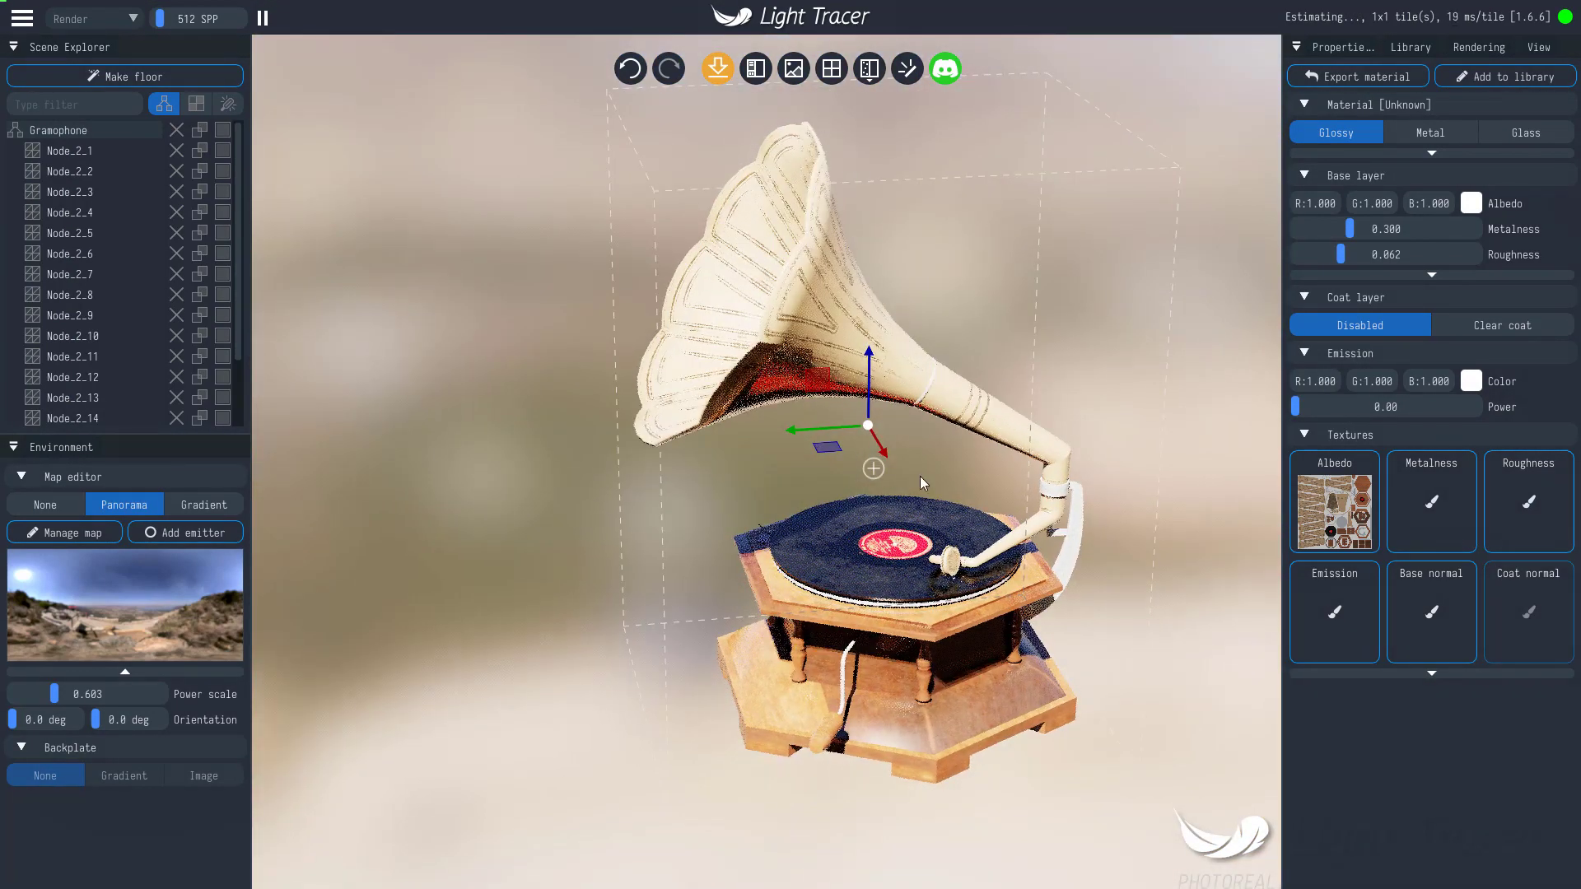
pyautogui.click(1420, 609)
pyautogui.click(1169, 604)
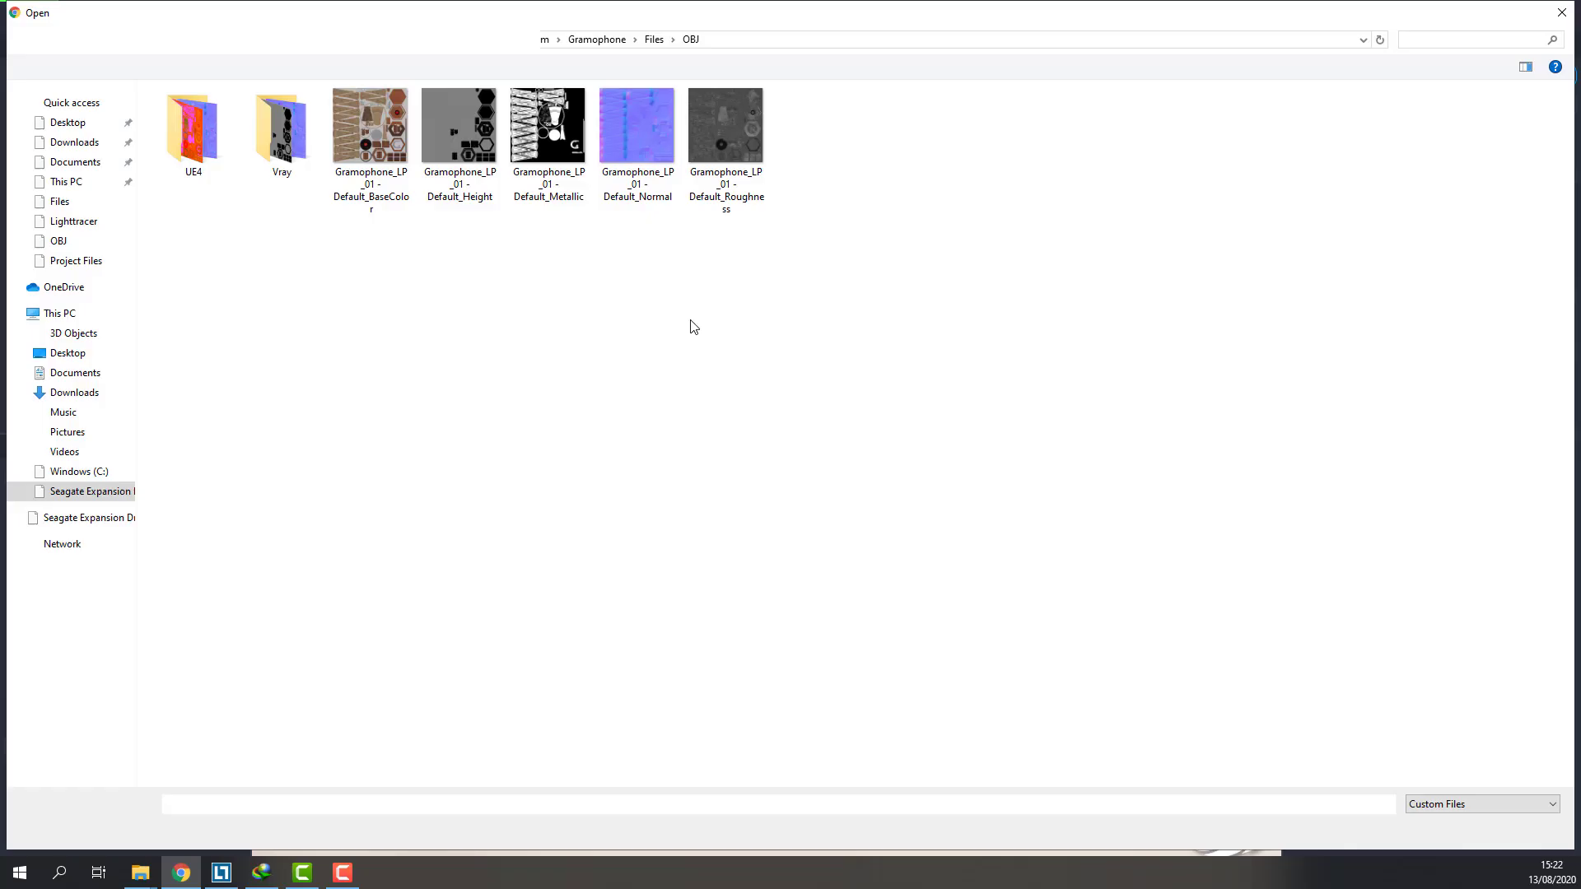
pyautogui.doubleClick(623, 165)
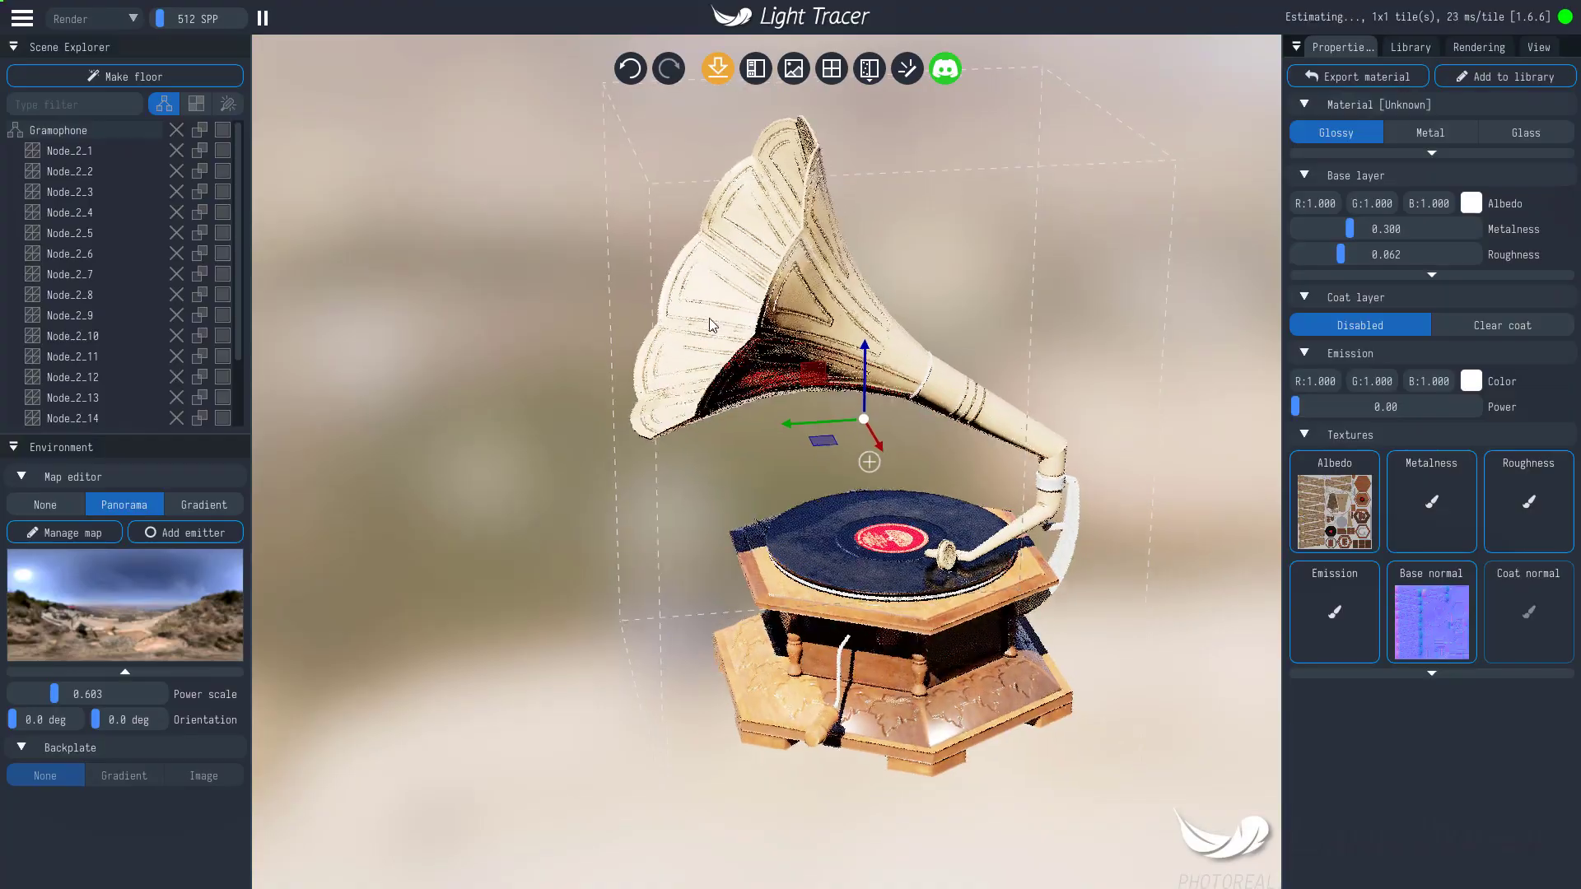
# Step: Load the Gramophone_LP_01 - Default_Metallic image as the metalness texture of the gramophone's material
pyautogui.moveTo(691, 319); pyautogui.dragTo(575, 406)
pyautogui.scroll(5, 550, 343)
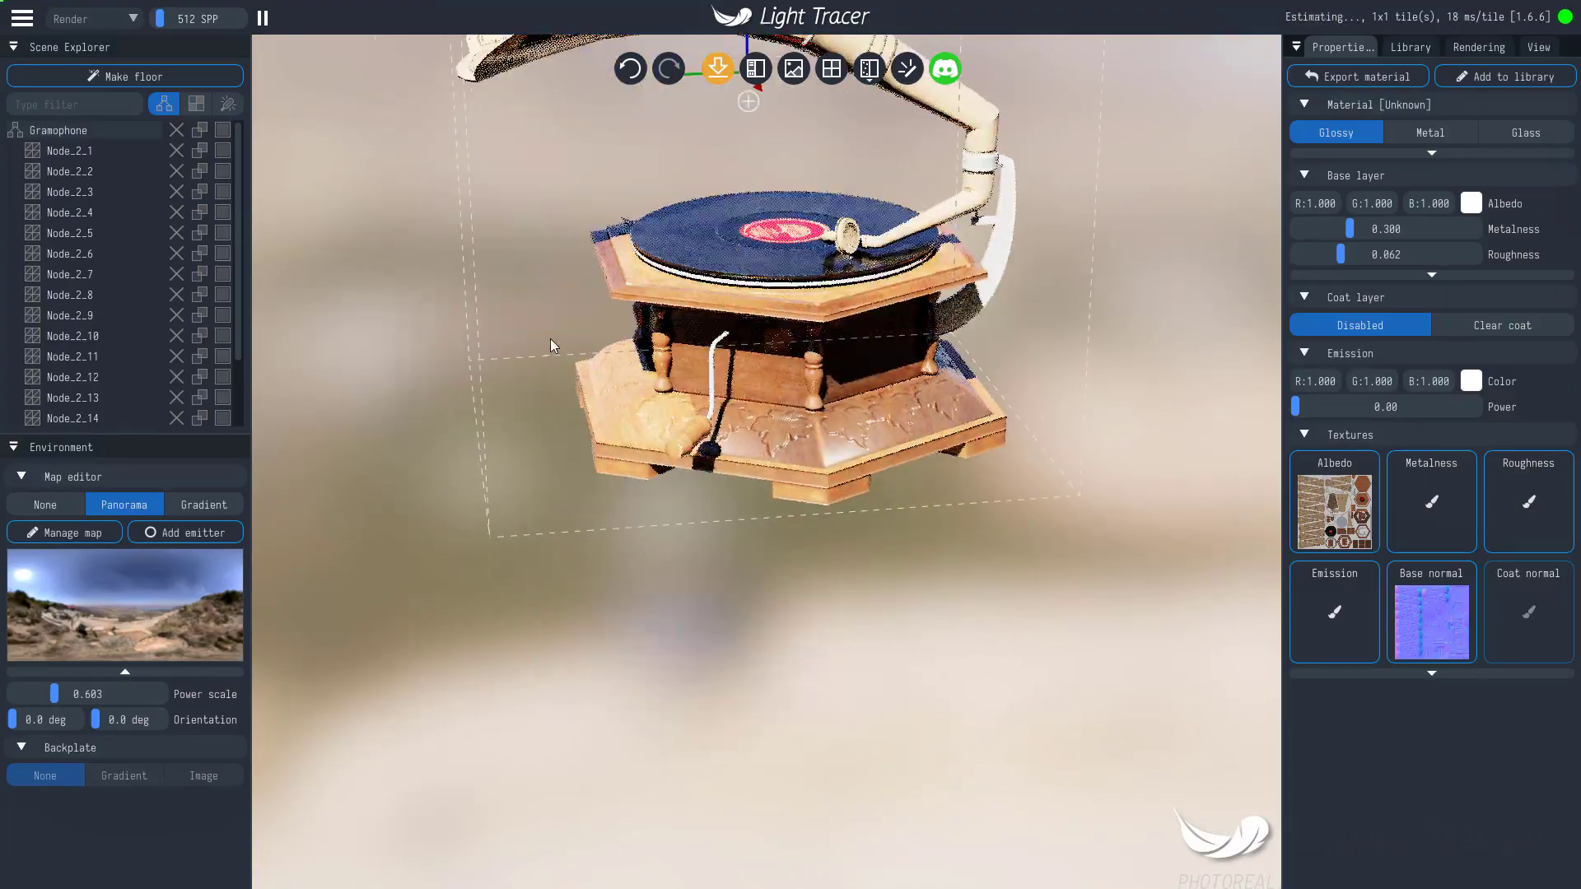
pyautogui.moveTo(665, 333); pyautogui.dragTo(639, 408)
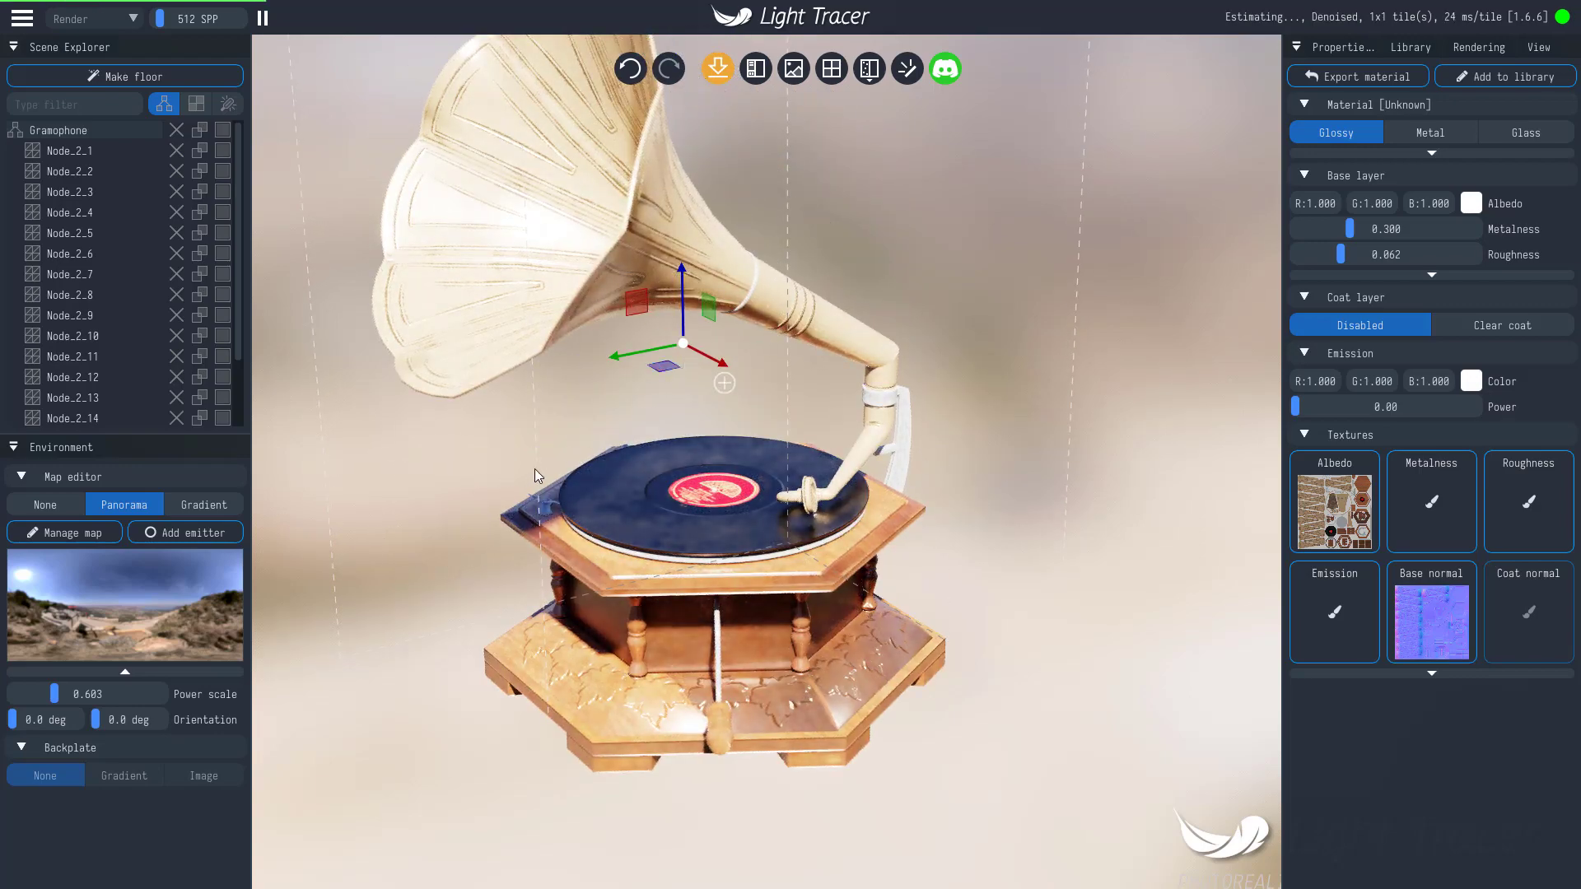
pyautogui.click(1421, 504)
pyautogui.click(1181, 502)
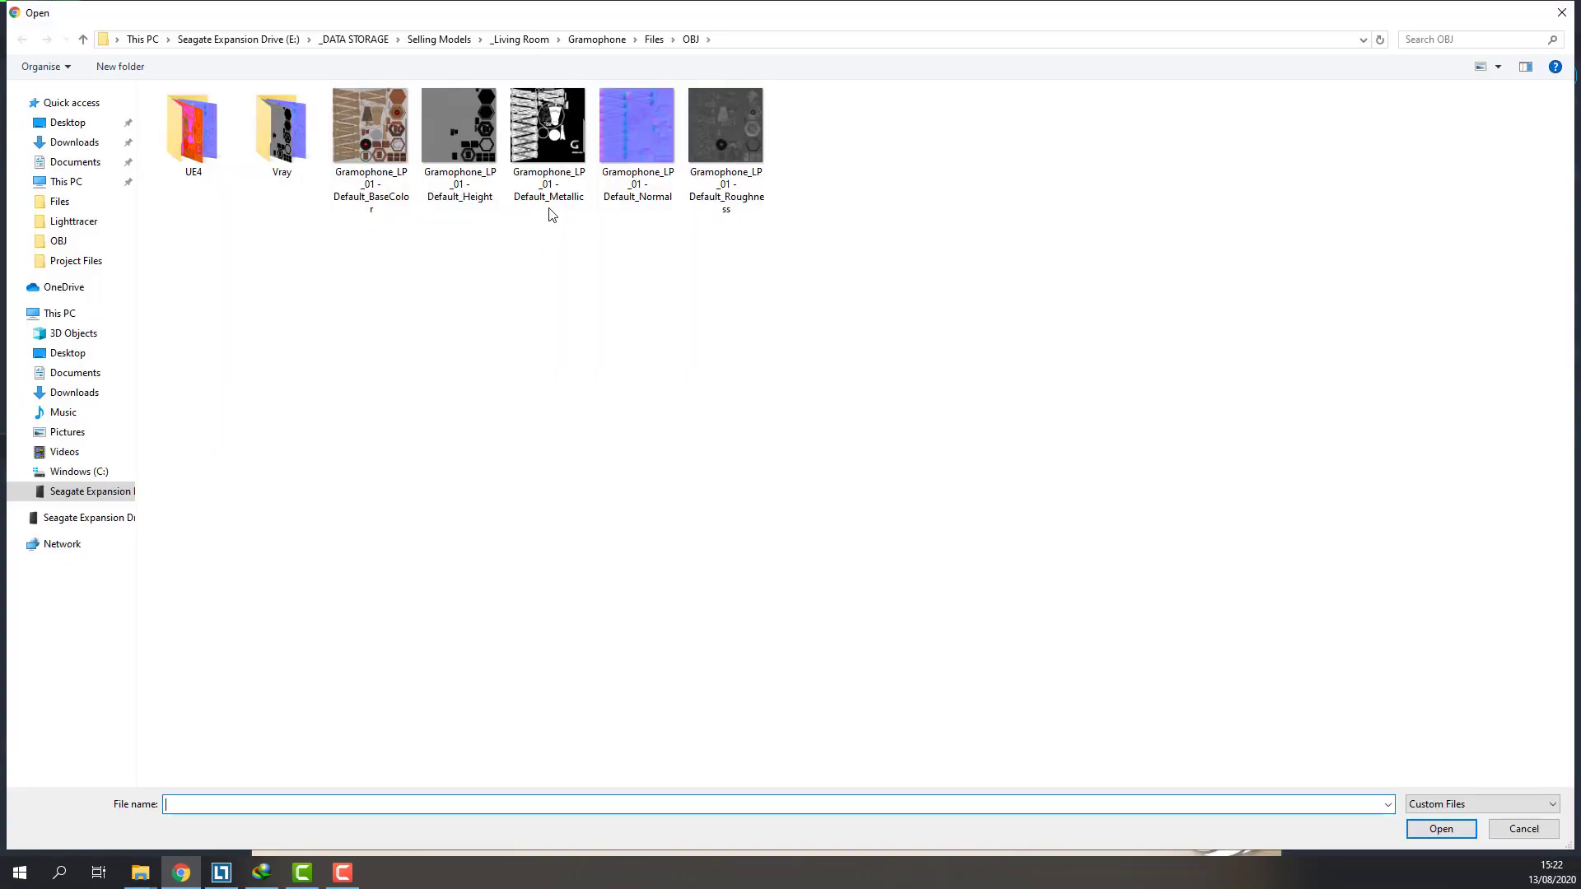
pyautogui.click(508, 149)
pyautogui.doubleClick(506, 147)
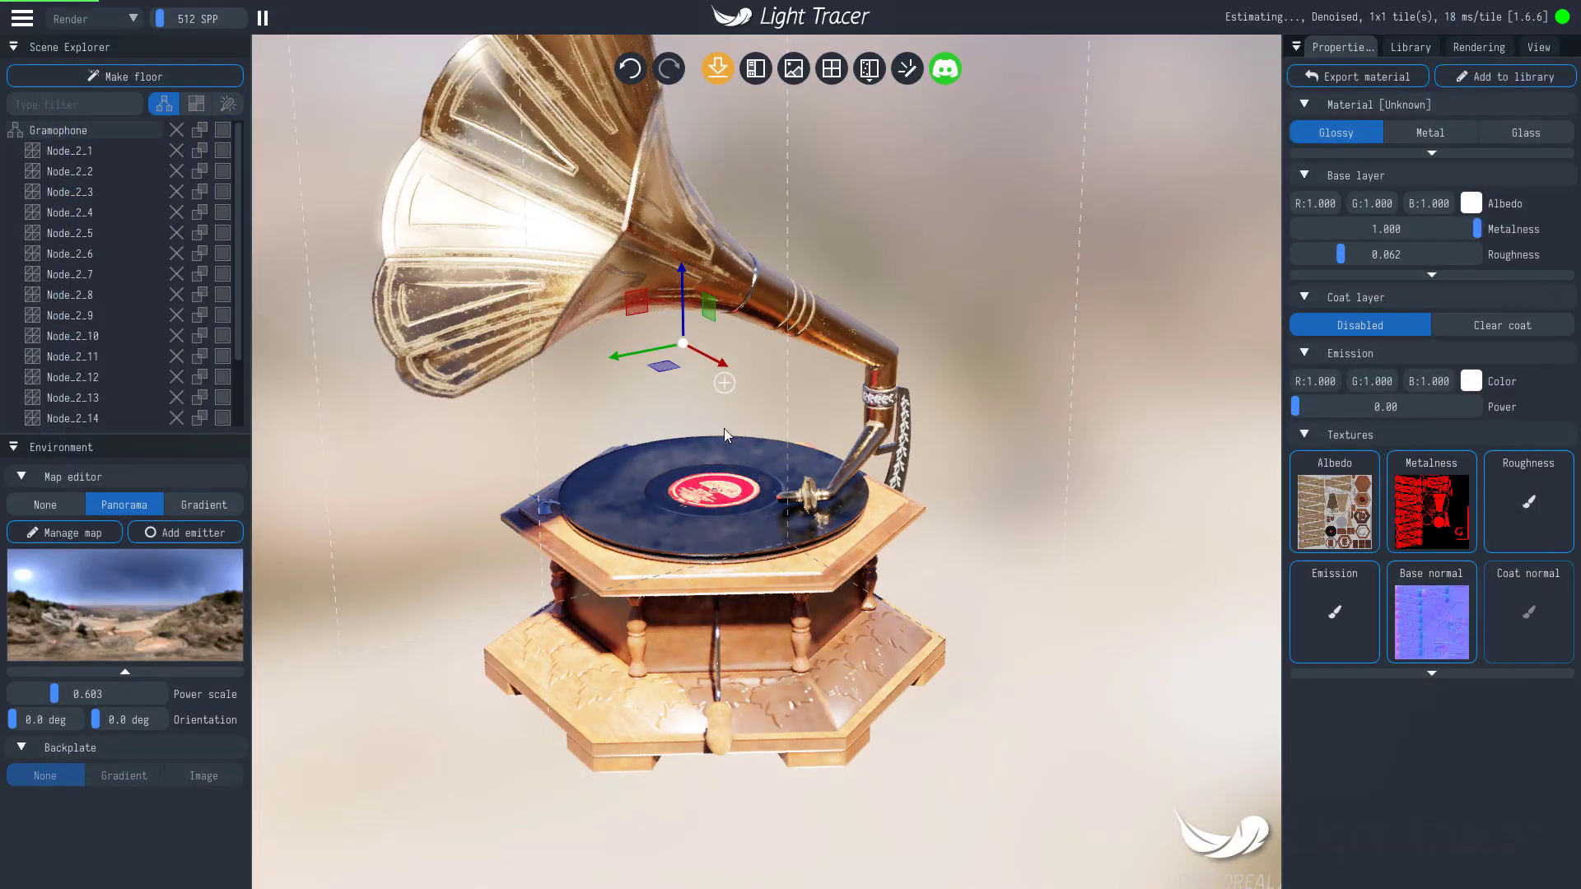
# Step: Load the Gramophone_LP_01 - Default_Roughness image as the roughness texture of the gramophone's material and view the textured model from another angle
pyautogui.moveTo(723, 428); pyautogui.dragTo(735, 482)
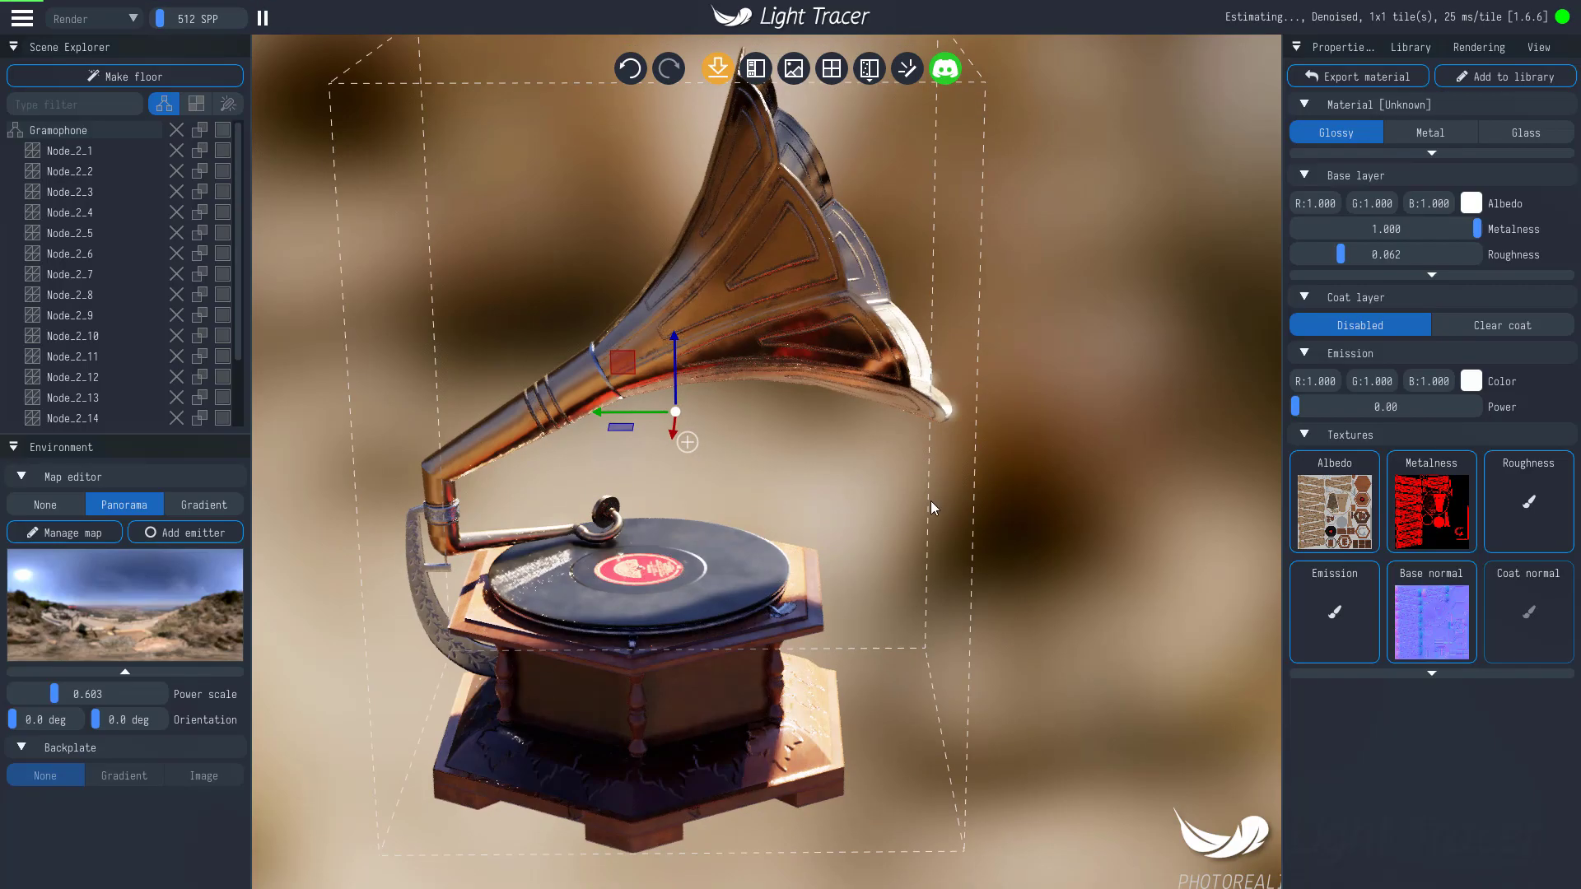
pyautogui.moveTo(931, 505); pyautogui.dragTo(744, 542)
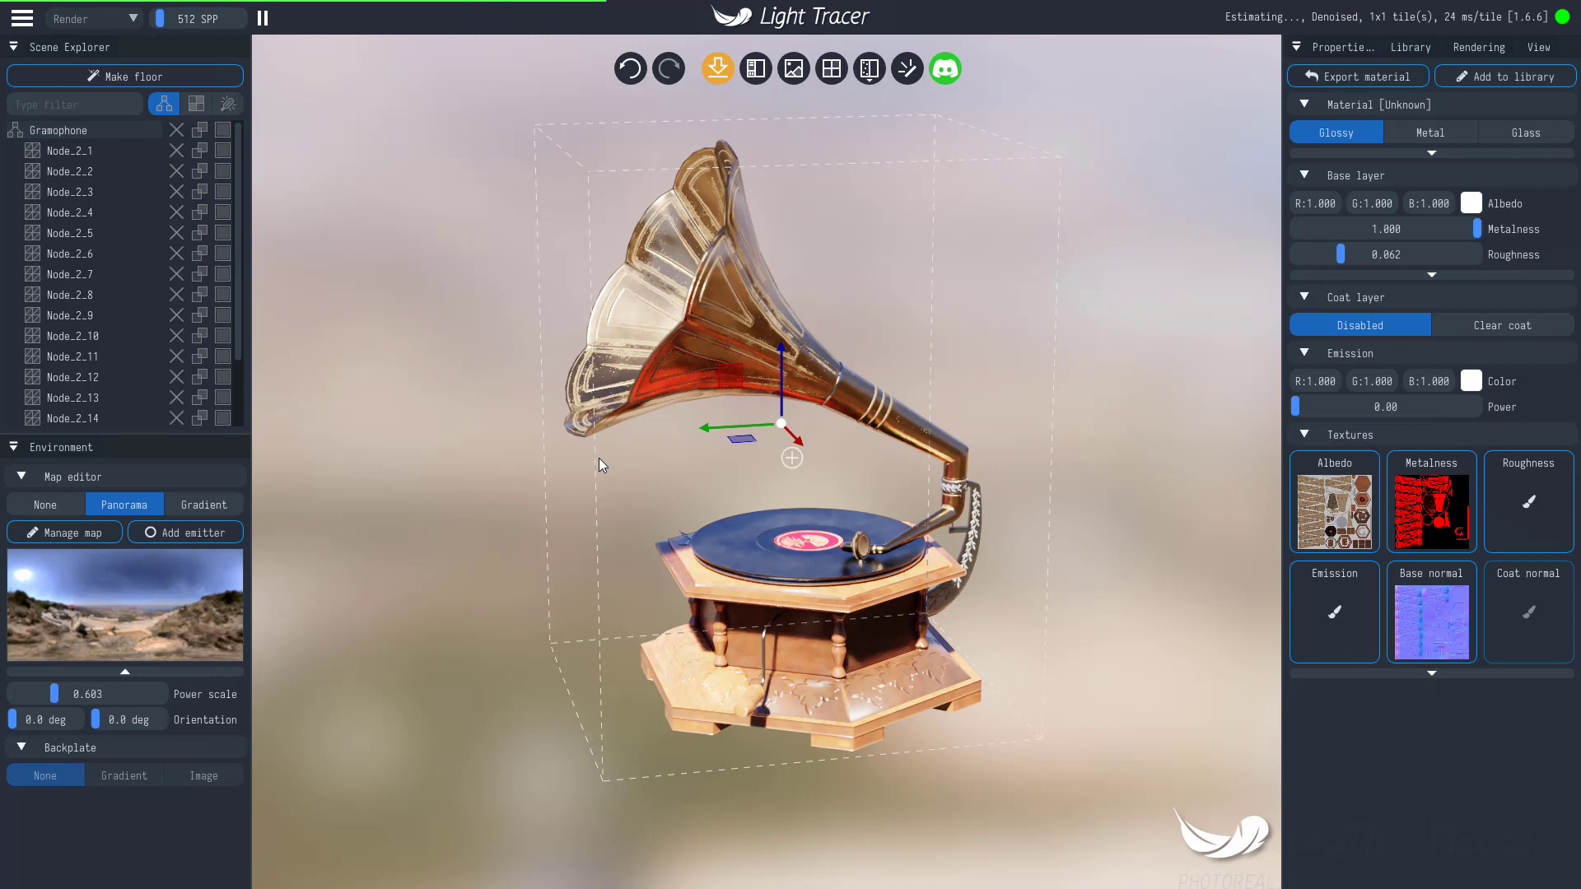
pyautogui.moveTo(510, 394); pyautogui.dragTo(493, 418)
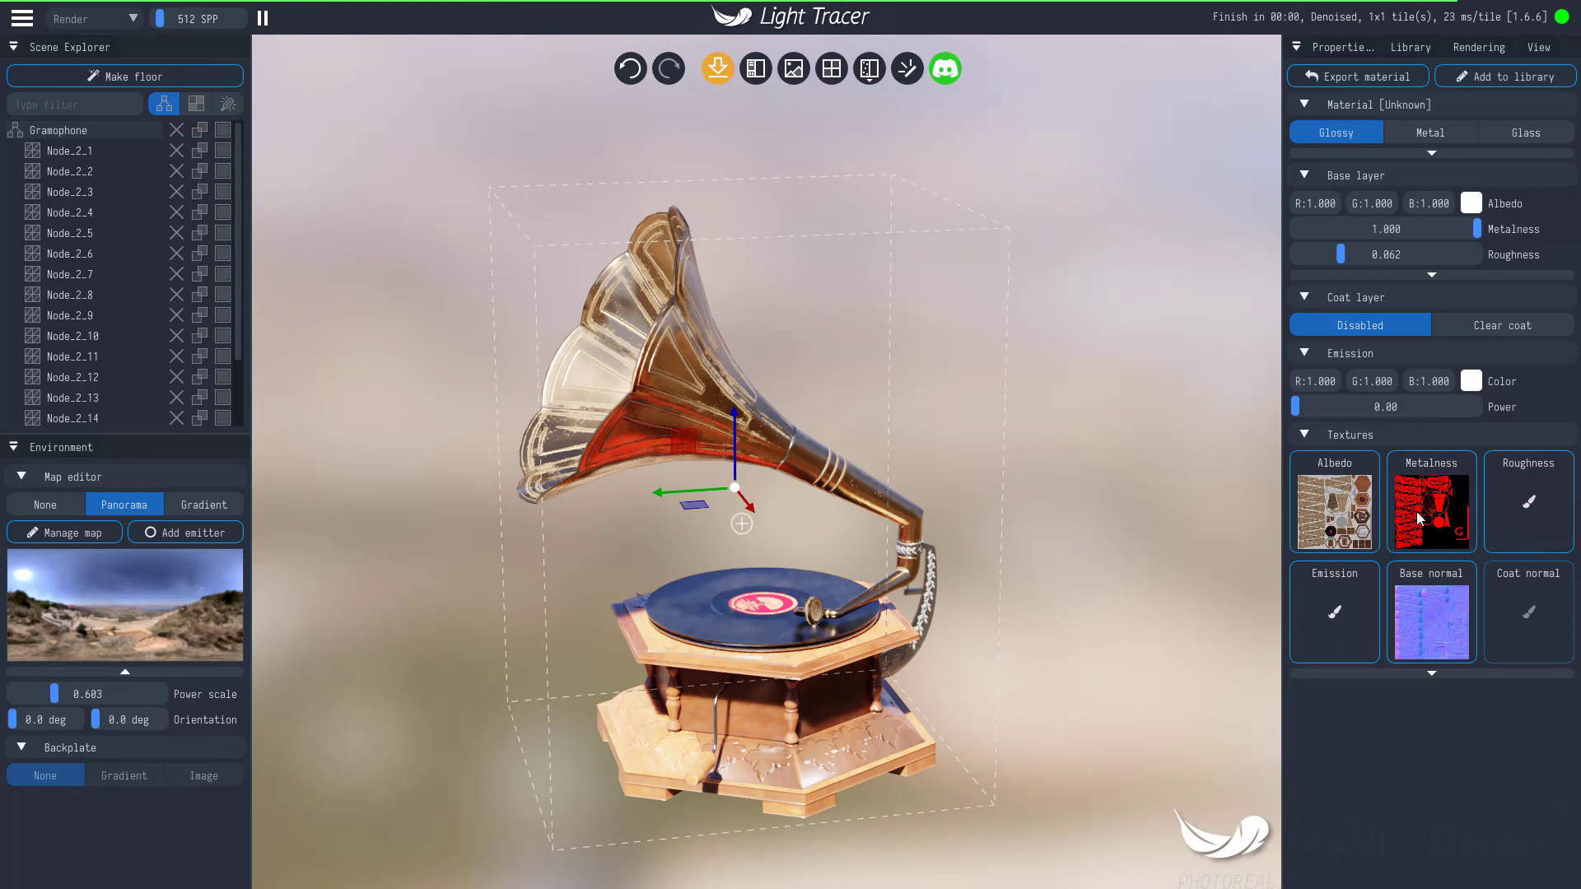
pyautogui.click(1527, 502)
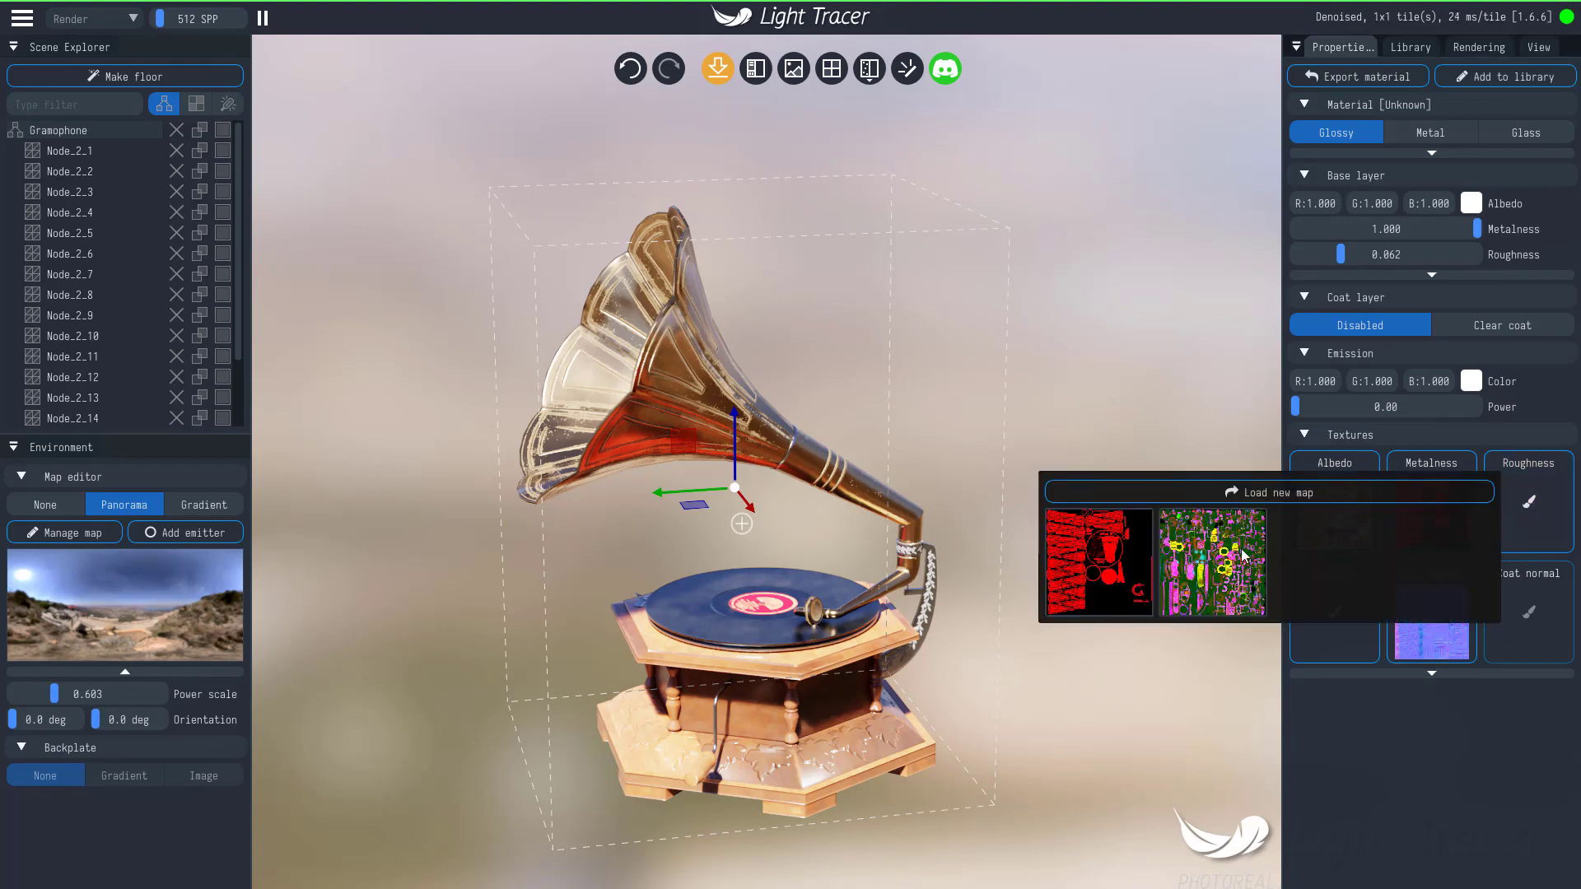
pyautogui.click(1227, 497)
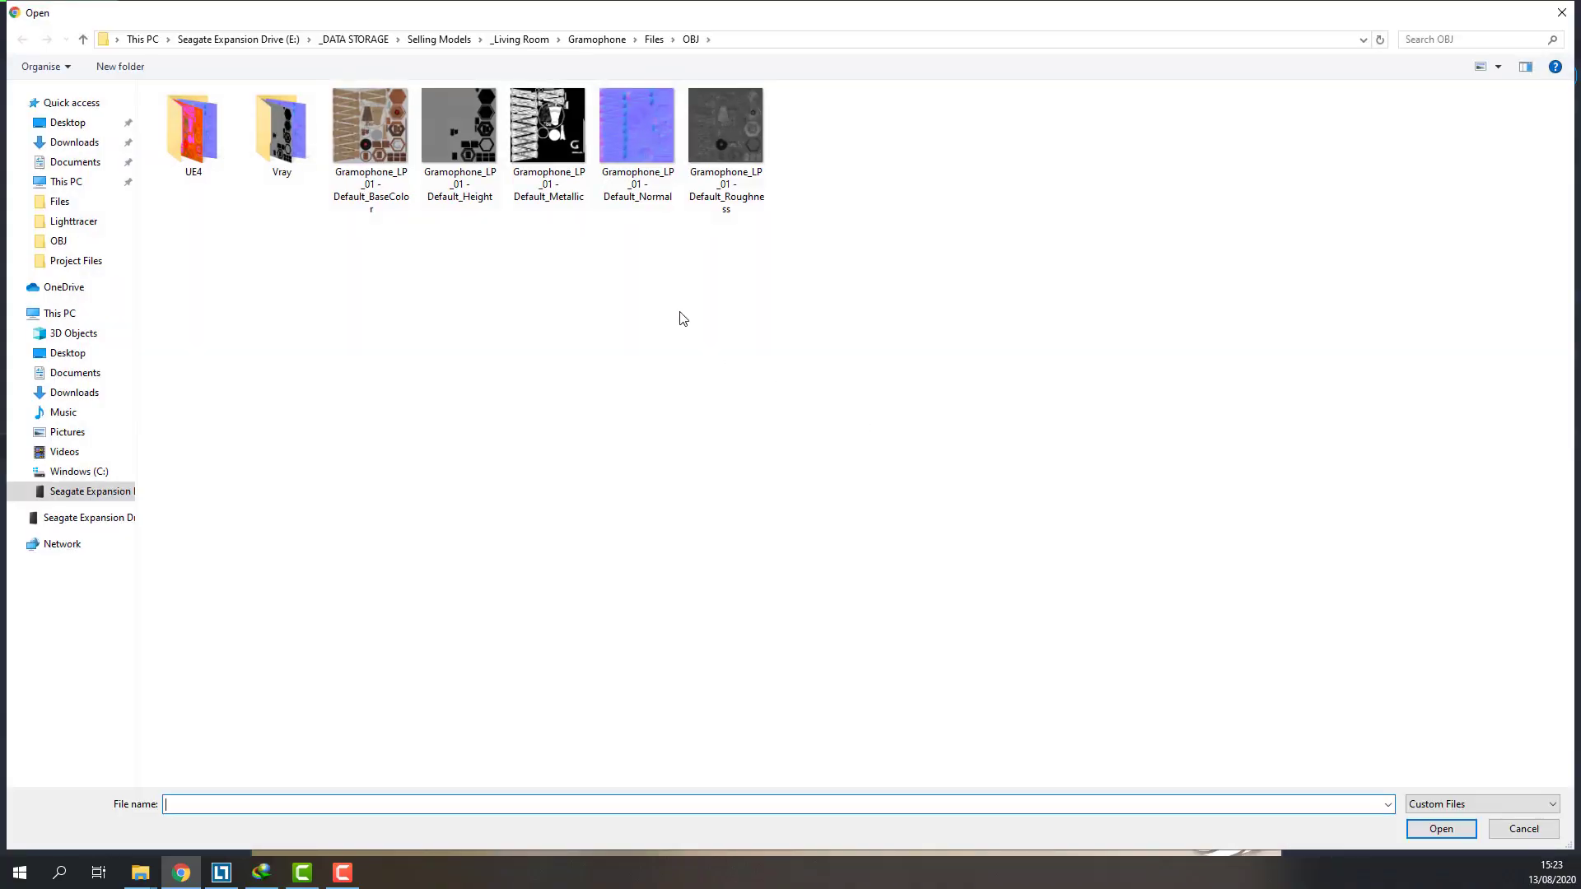
pyautogui.doubleClick(710, 156)
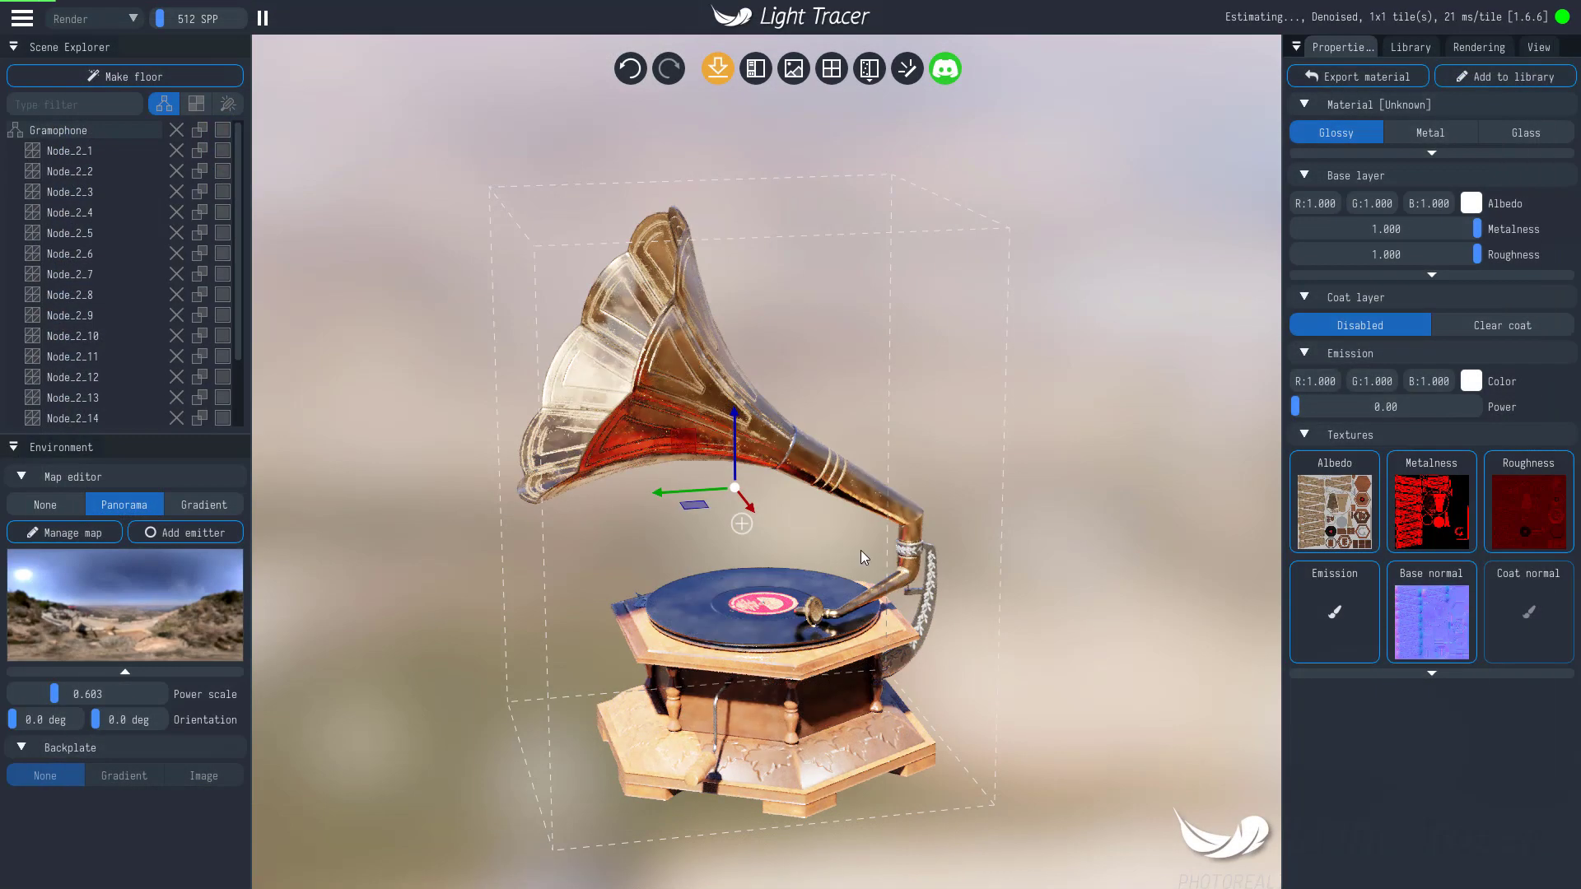
pyautogui.moveTo(861, 550); pyautogui.dragTo(472, 433)
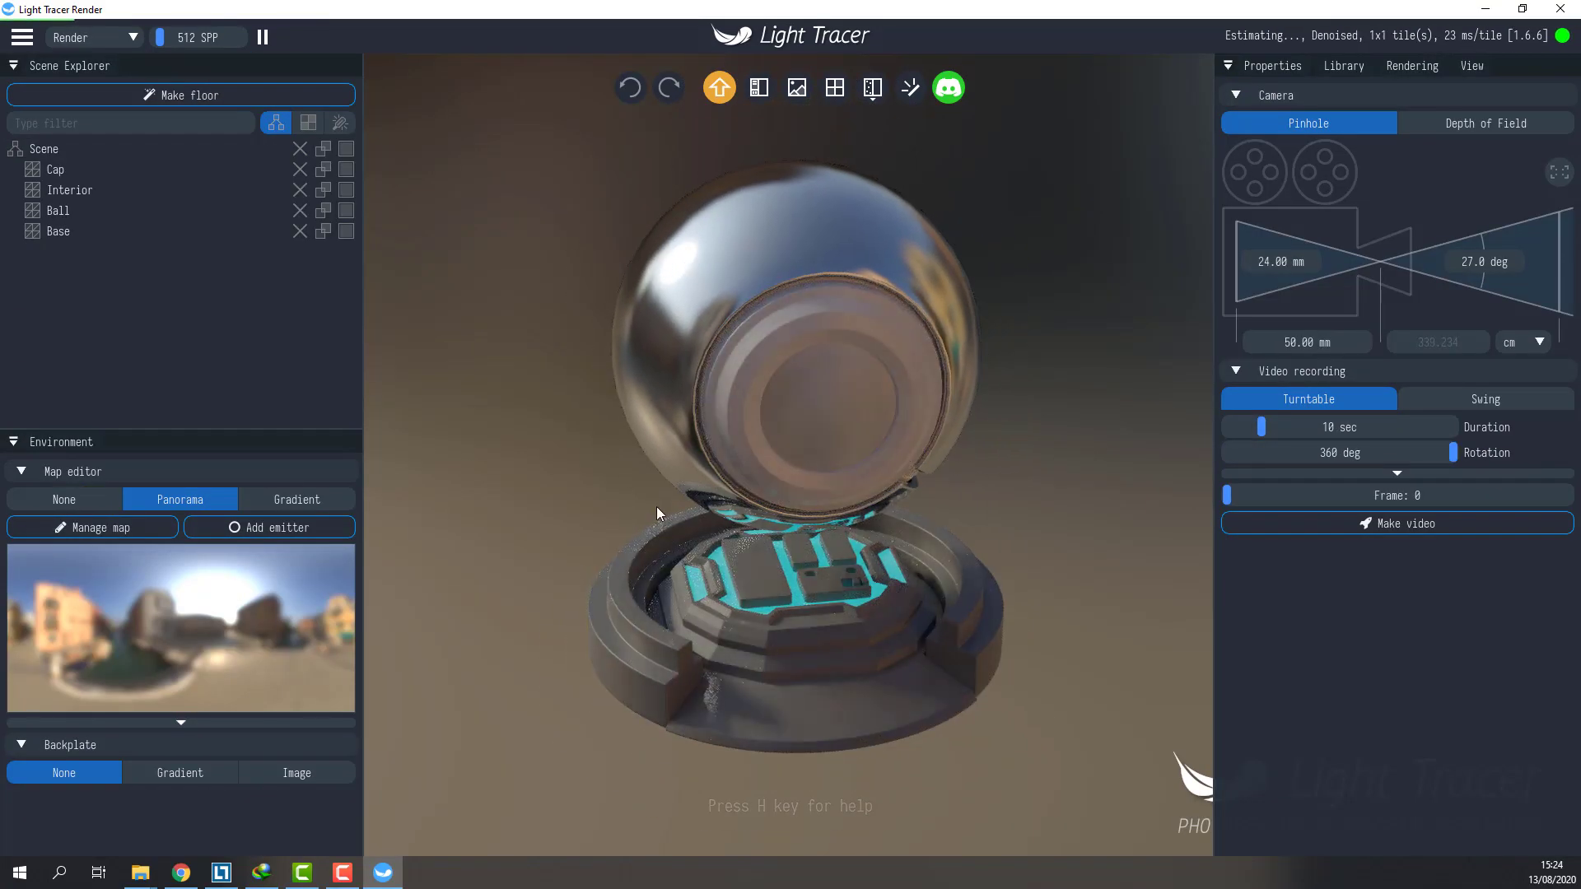
pyautogui.moveTo(656, 507); pyautogui.dragTo(590, 517)
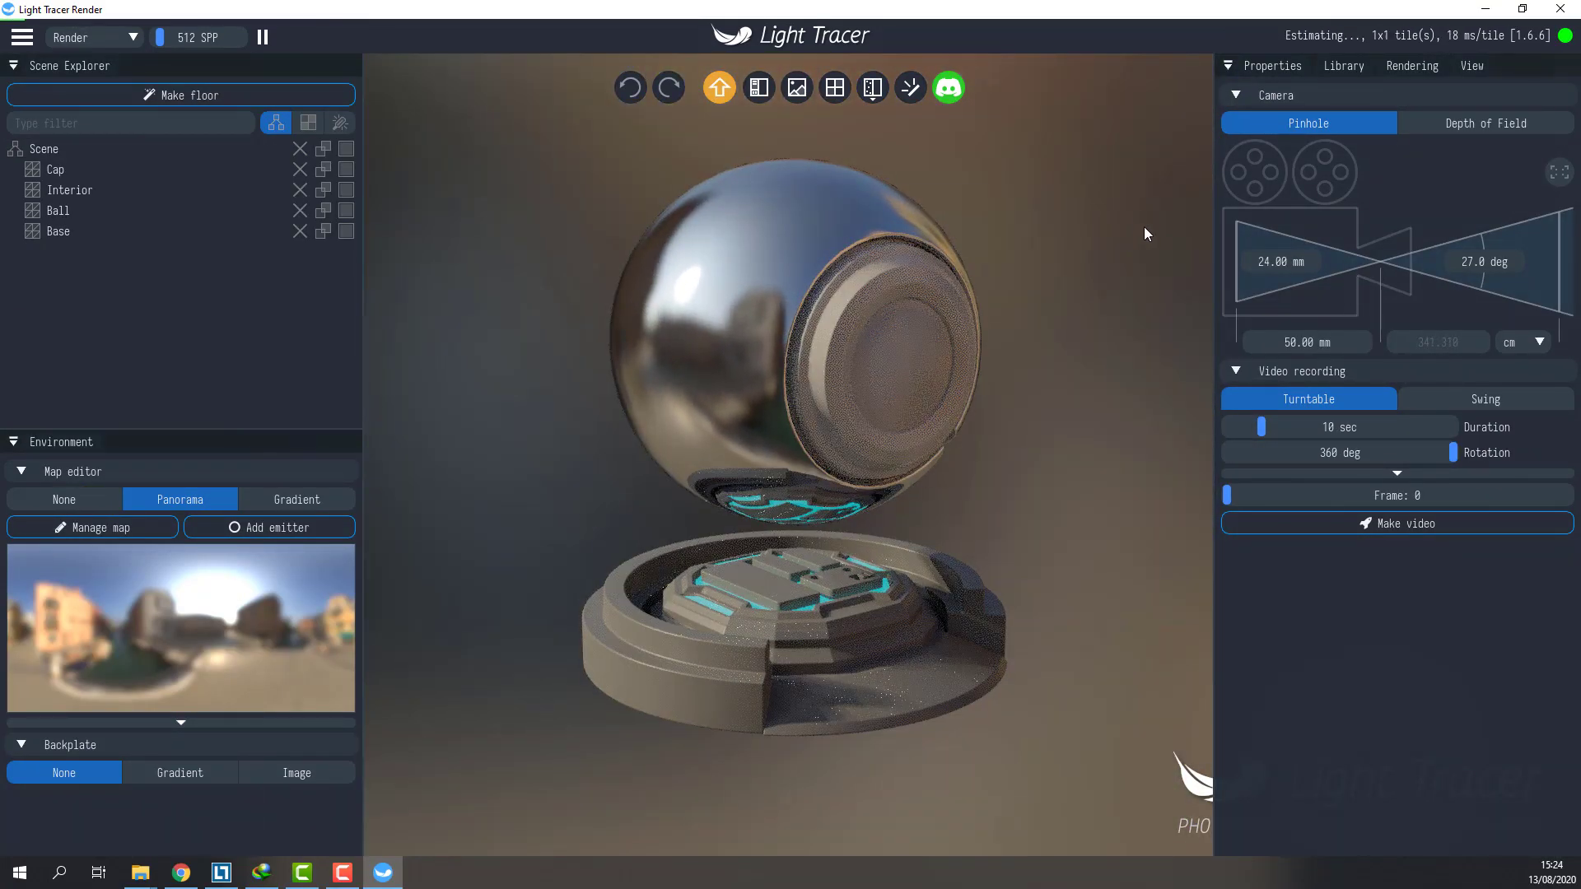